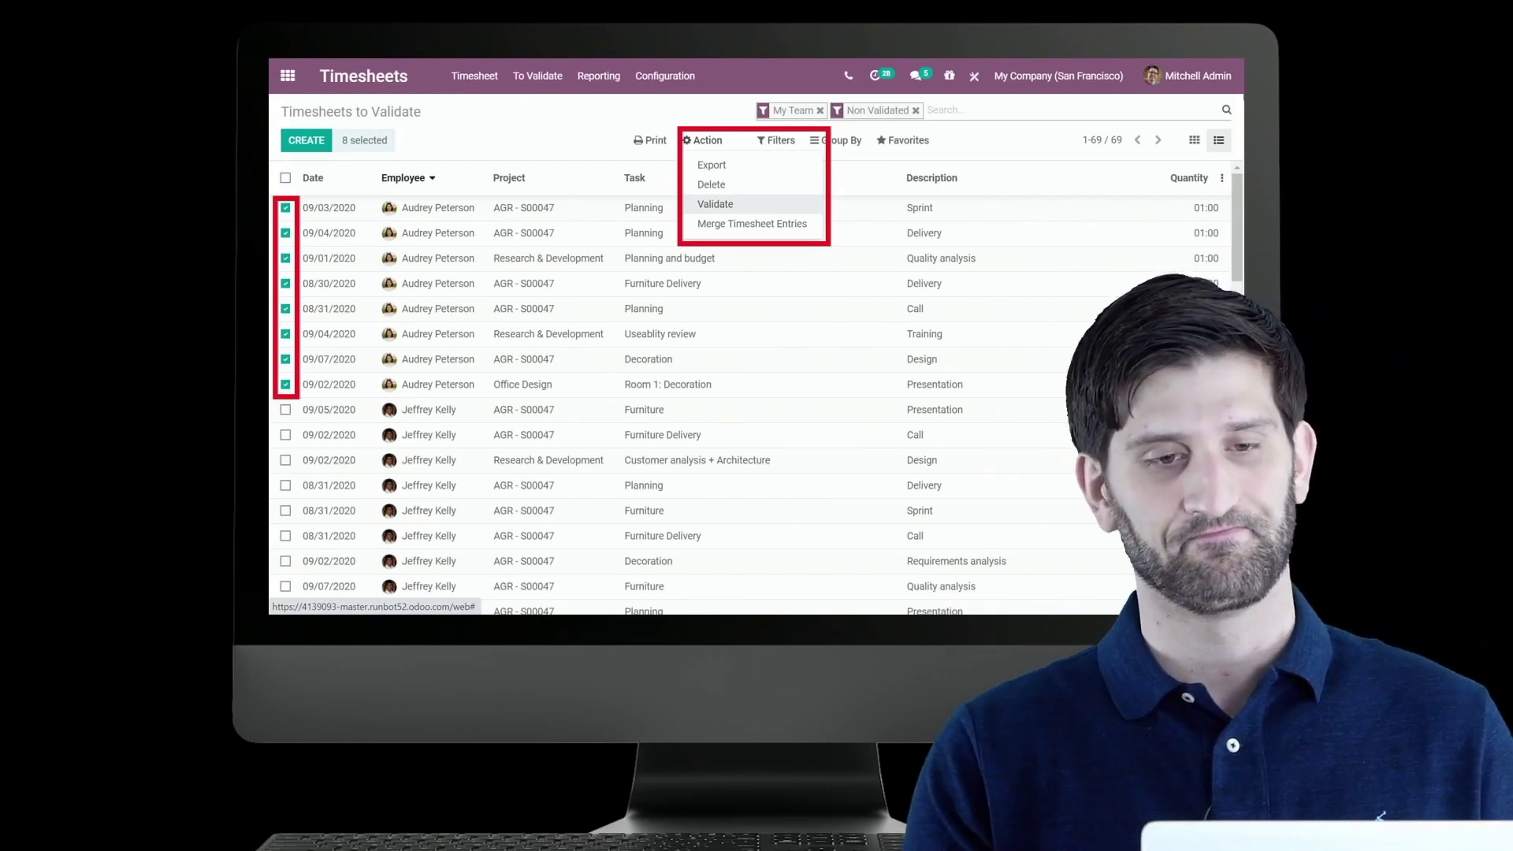
- End the slideshow and minimize the presentation to switch to the Odoo settings in the browser
key(Right)
key(Escape)
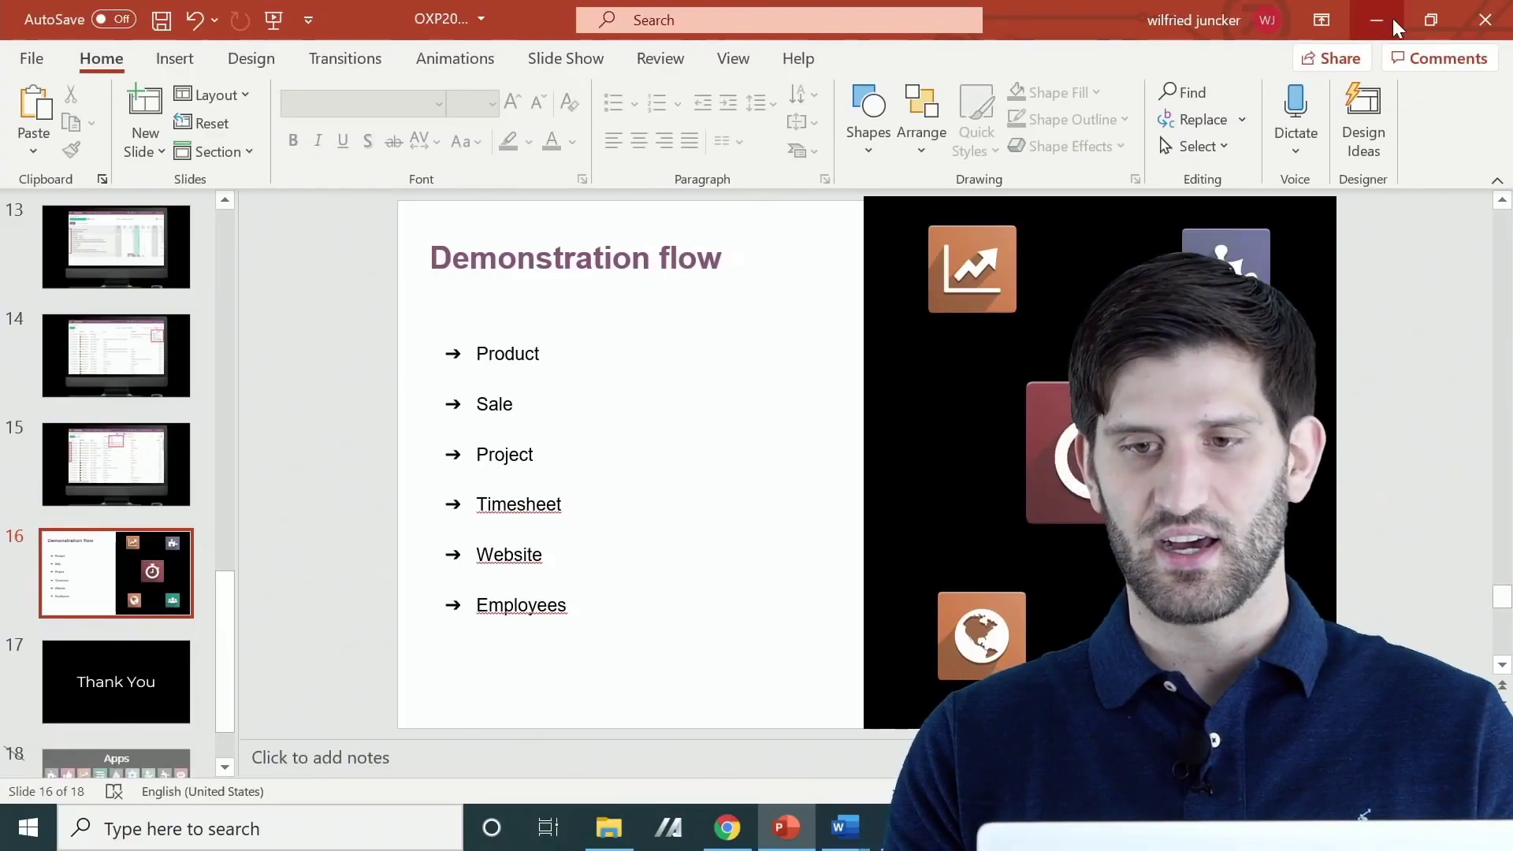
click(1388, 17)
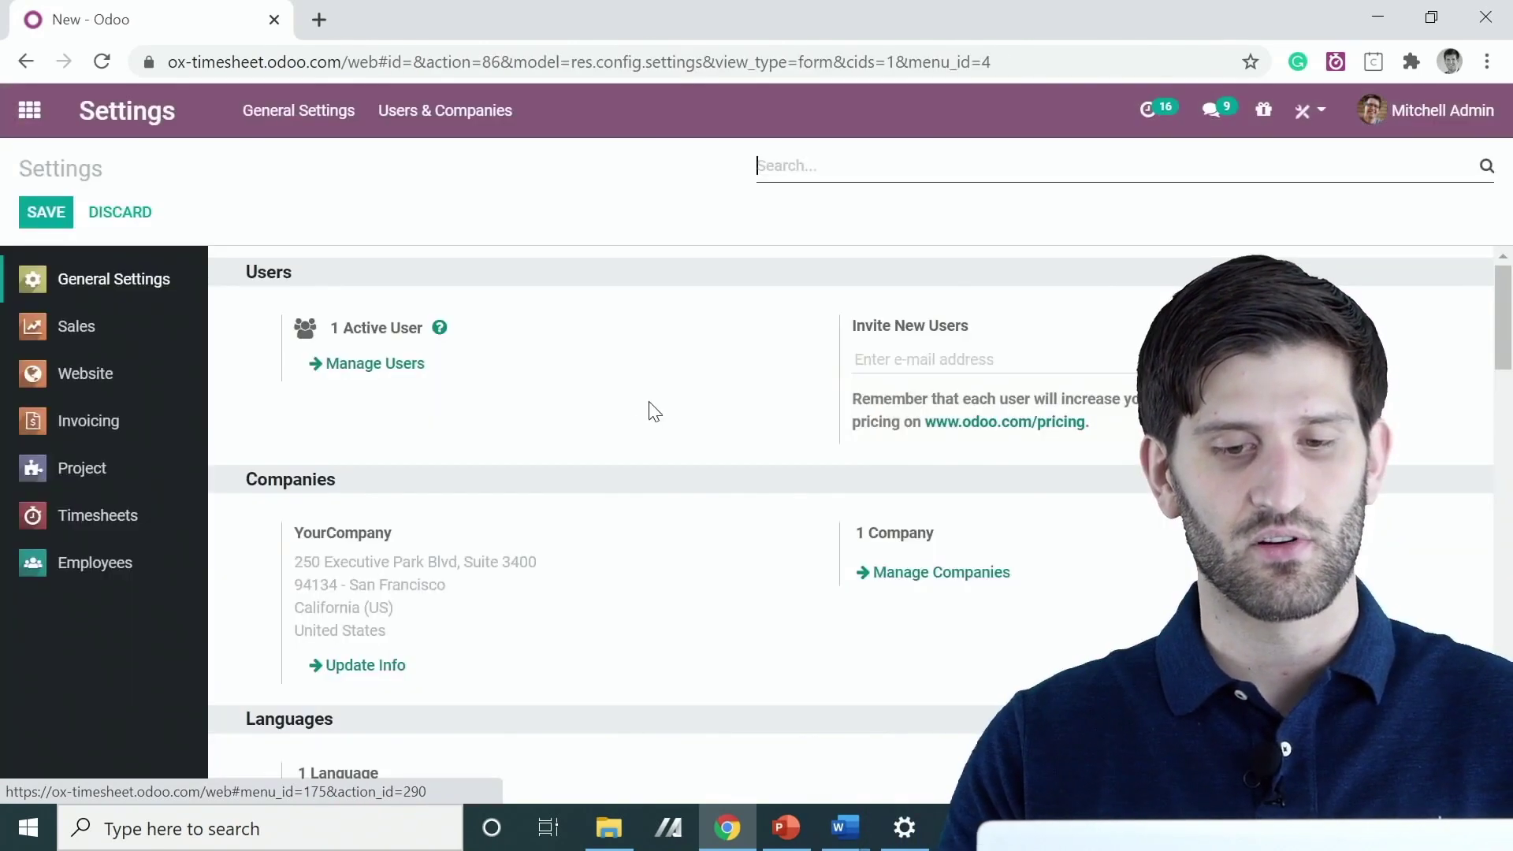
- Review the Timesheets settings, including the encoding unit choices, timesheet rounding, billing and timesheet control options
click(102, 509)
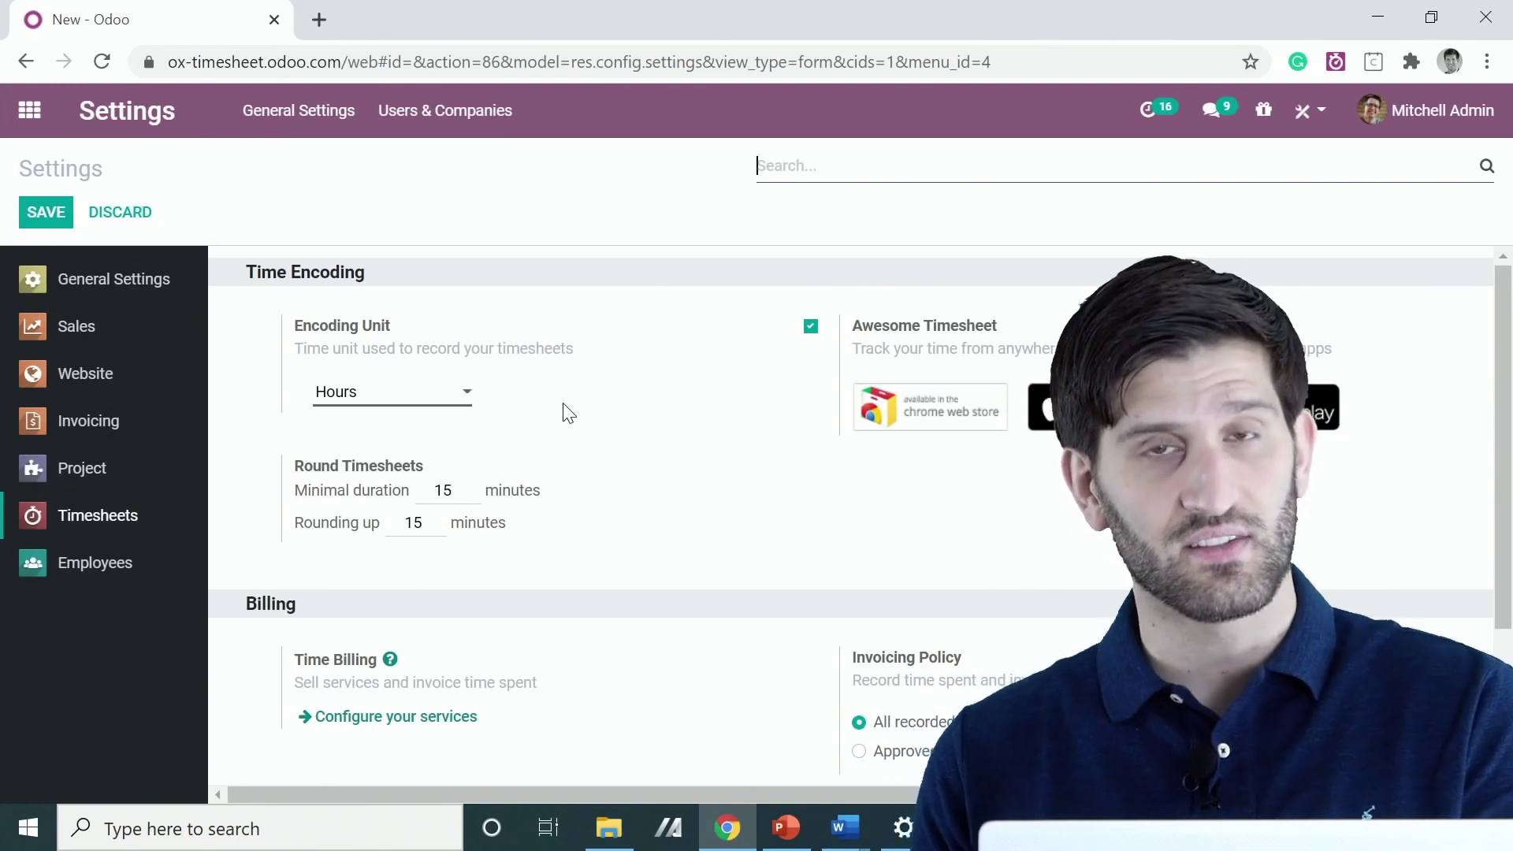
click(423, 411)
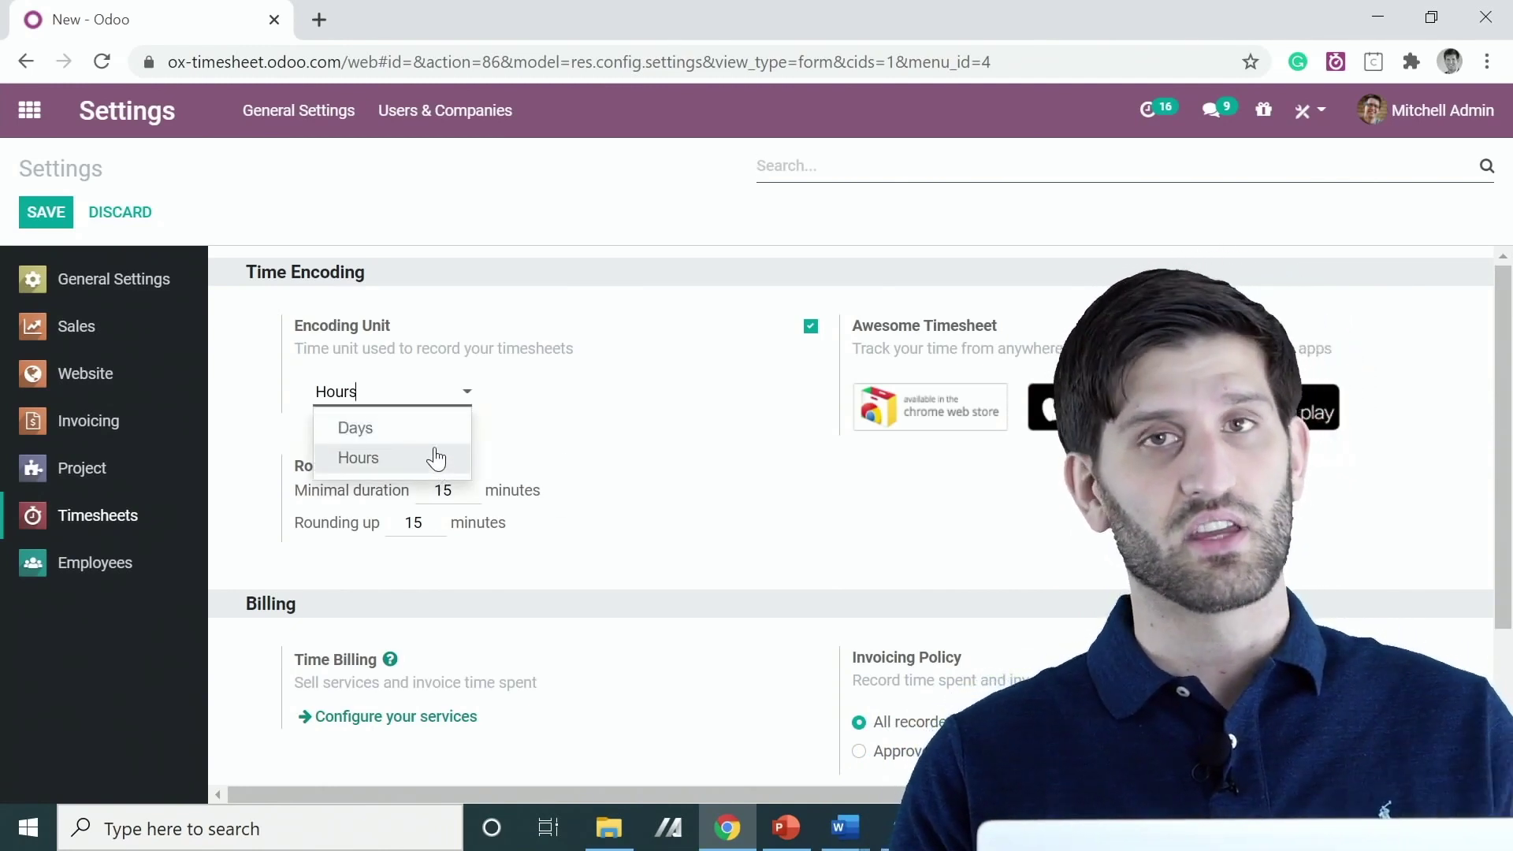
click(711, 413)
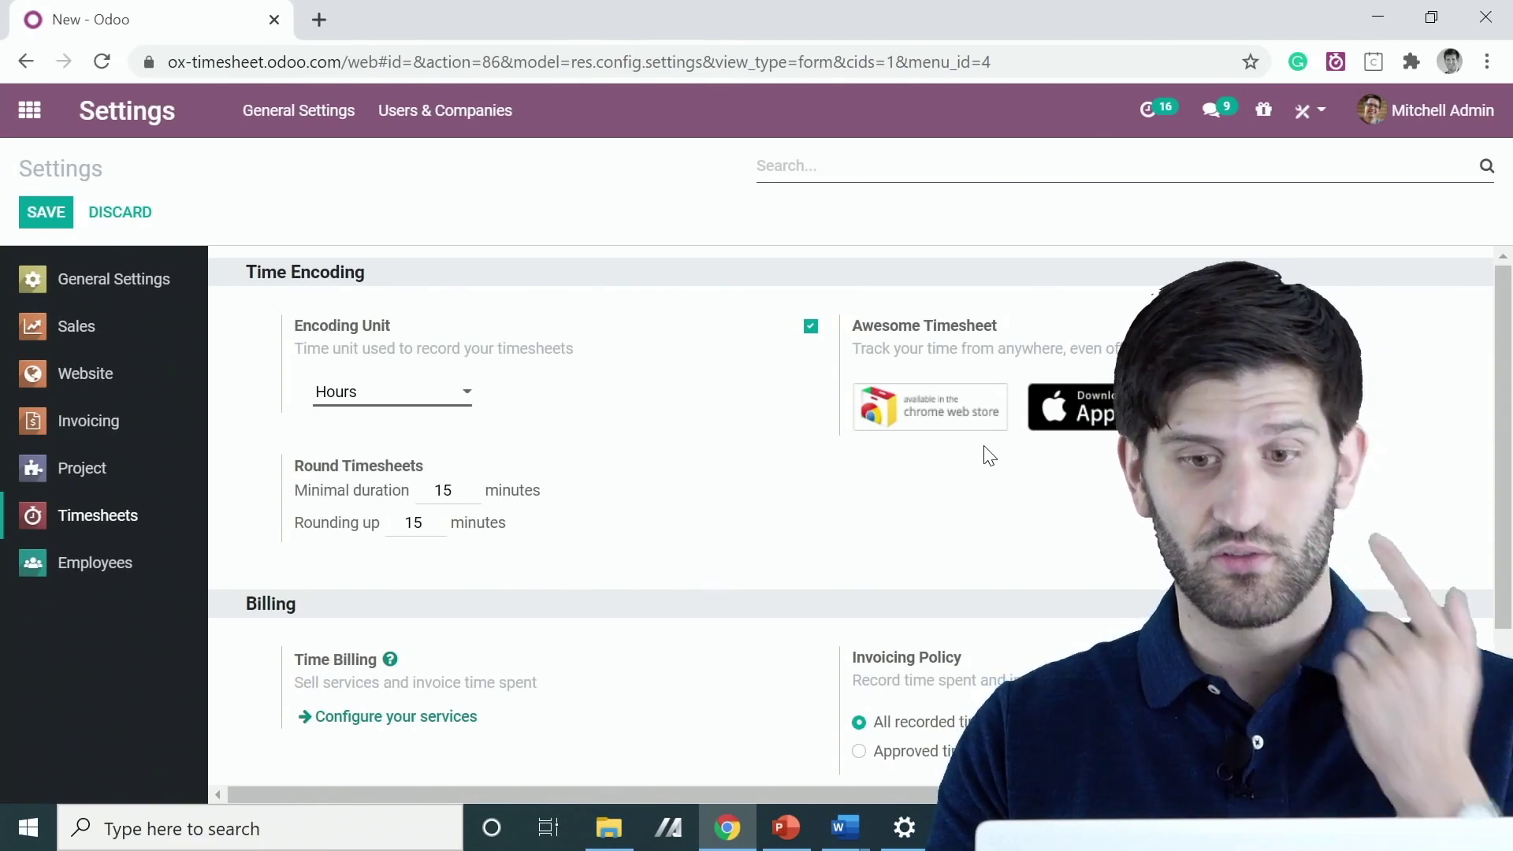
scroll(597, 509, down, 1)
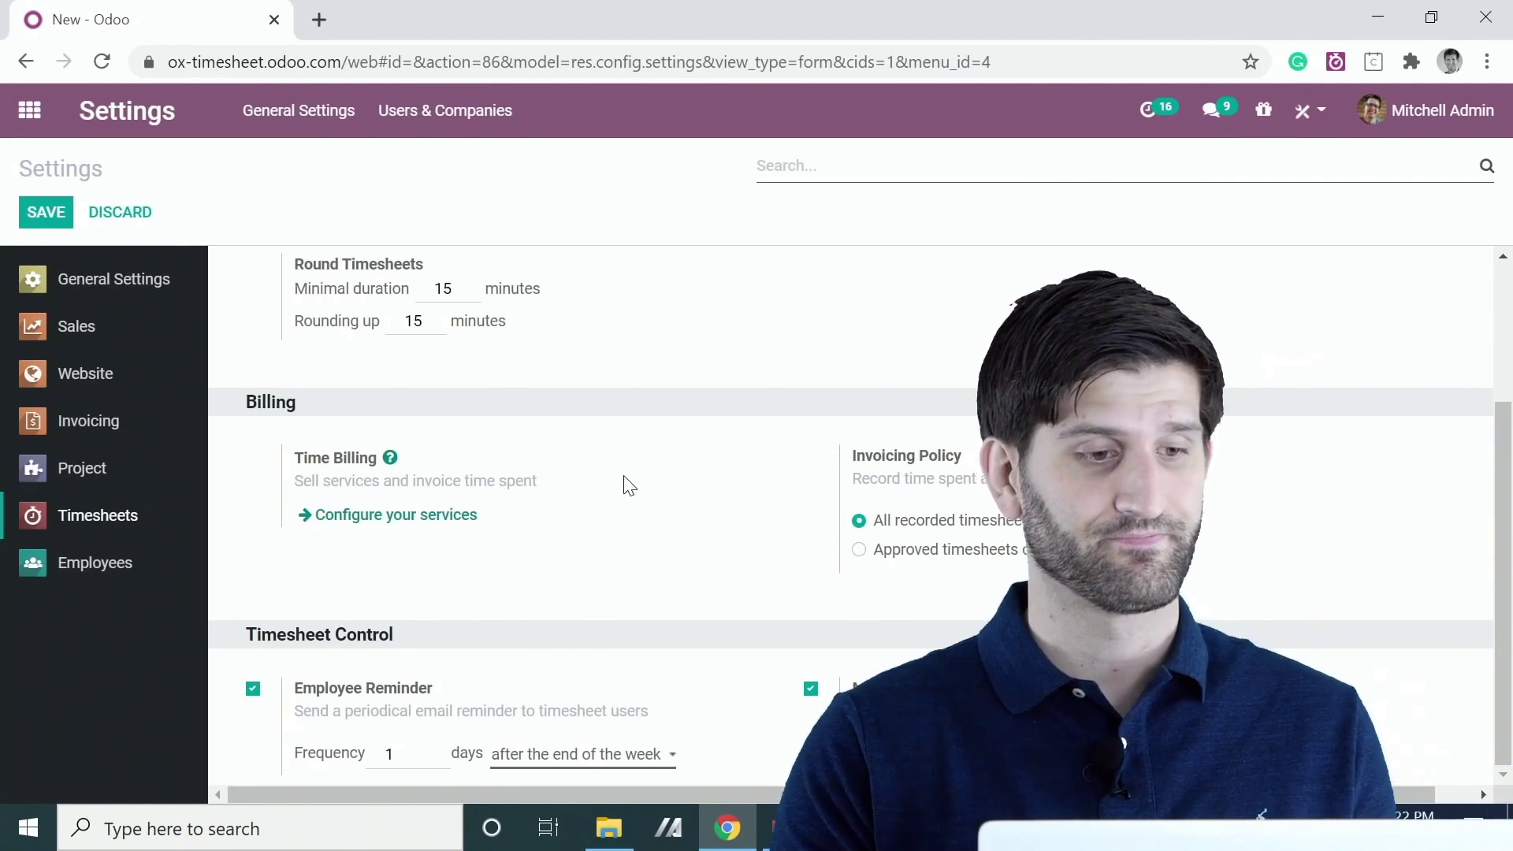
- Find the Sales product list by searching the apps for "pro" and filter it to Services
click(30, 110)
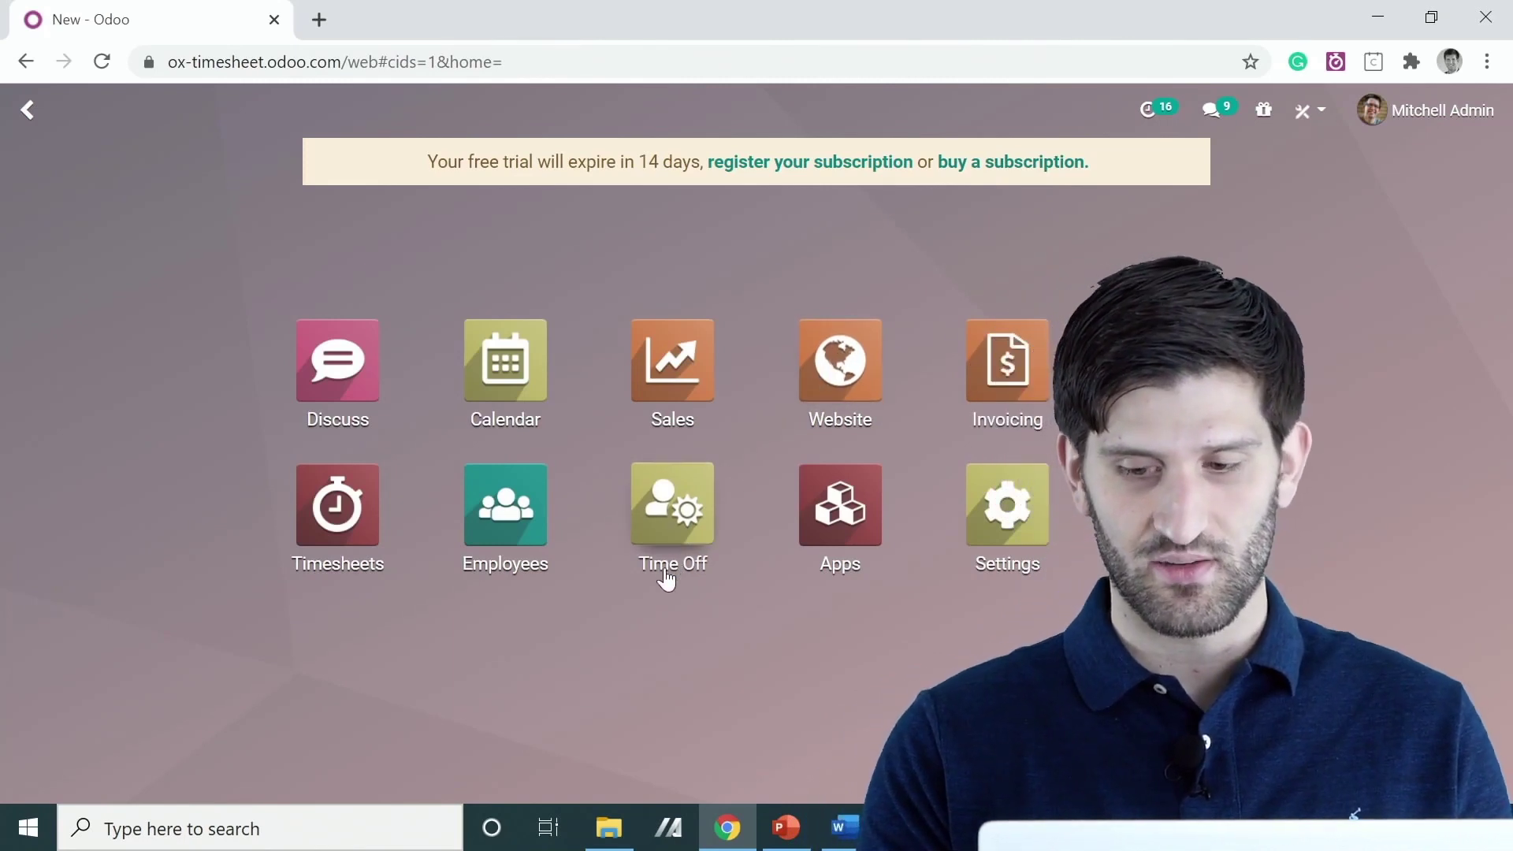
text(p)
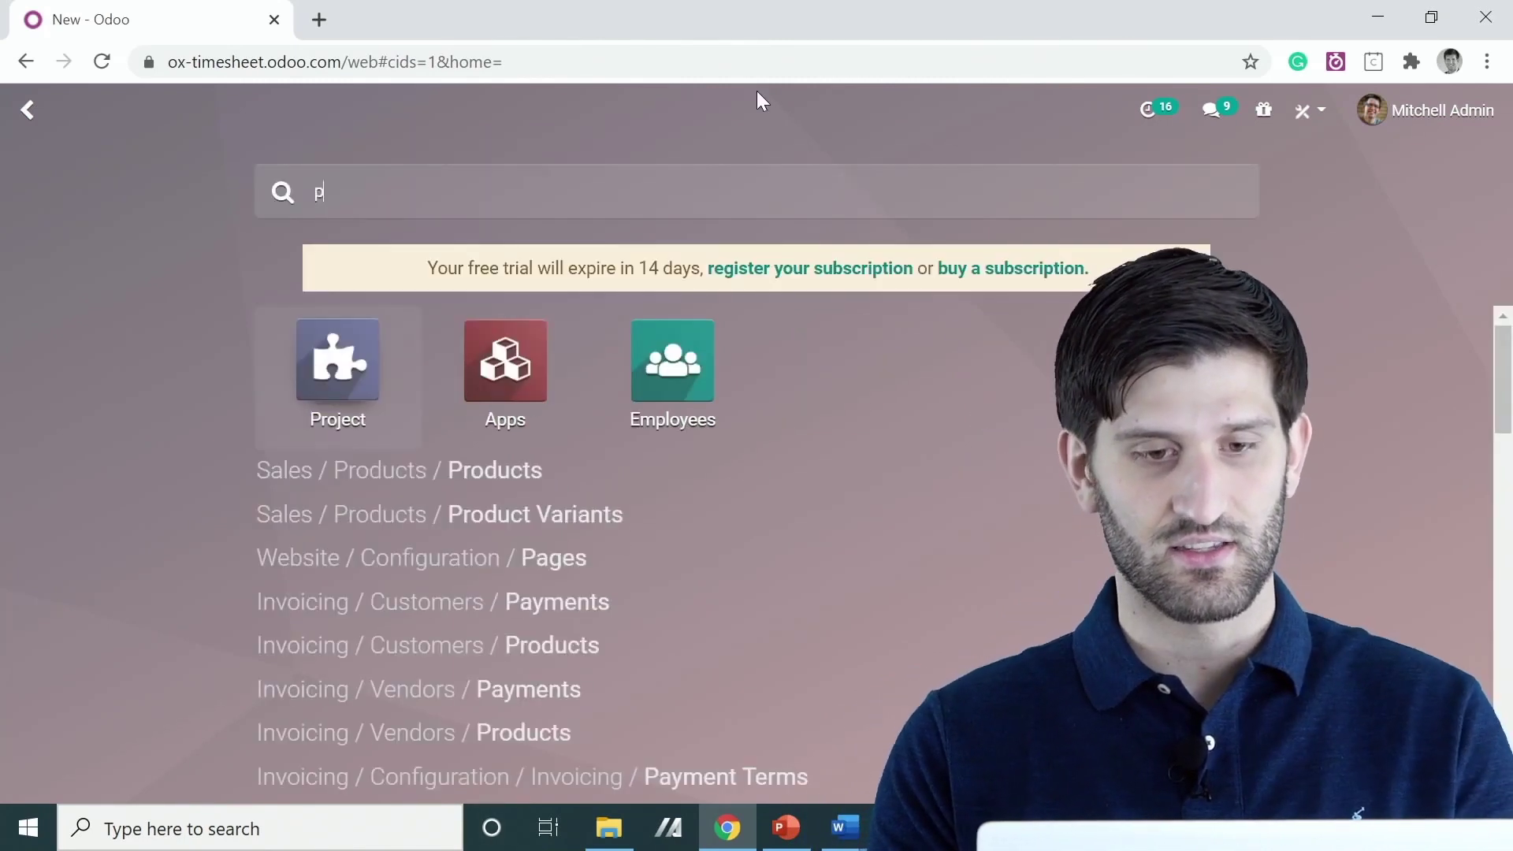
text(ro)
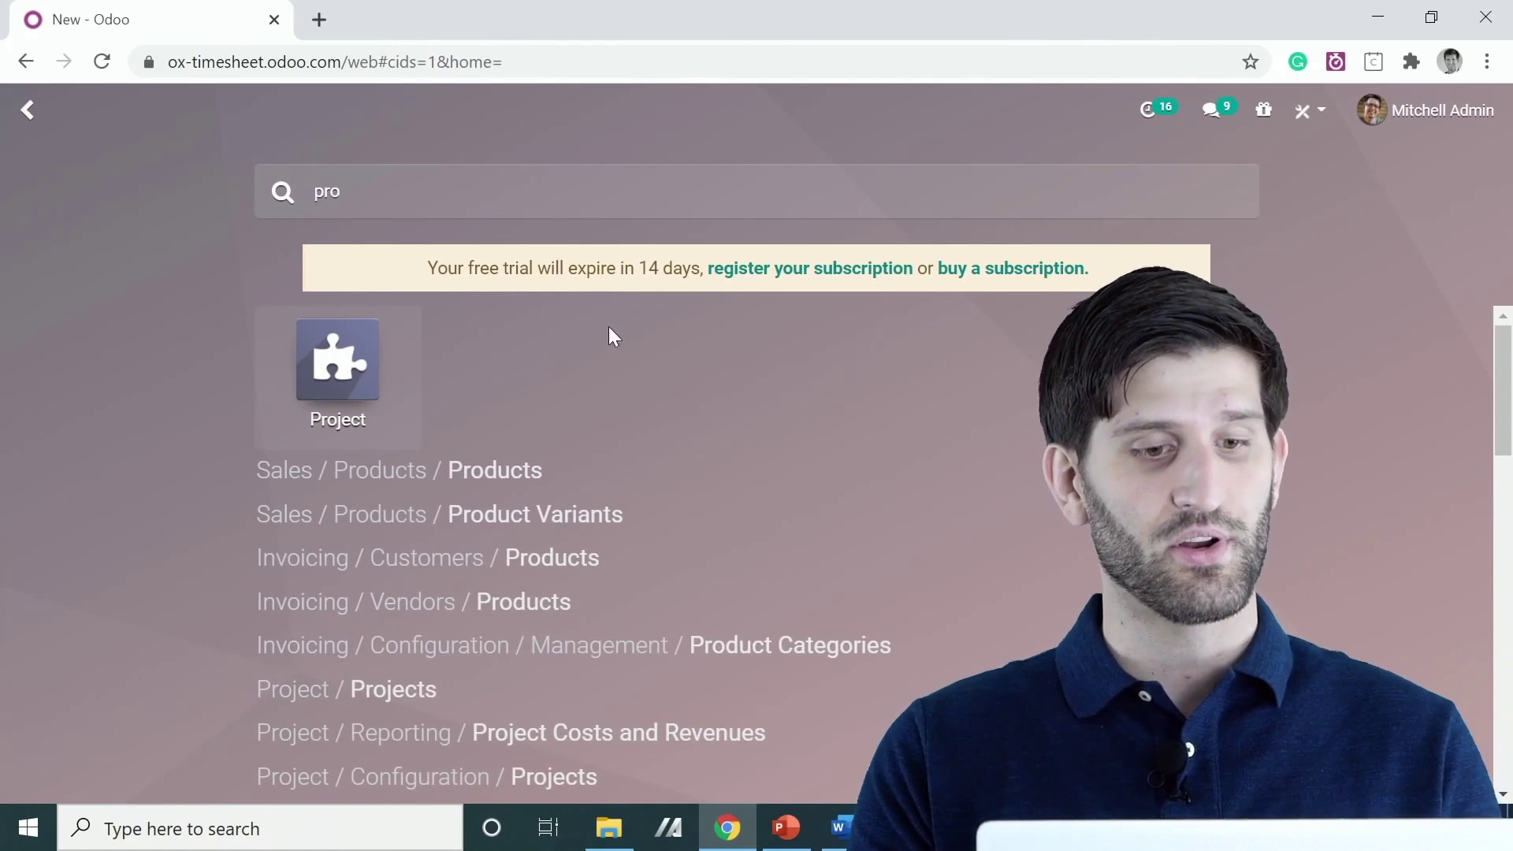
click(520, 470)
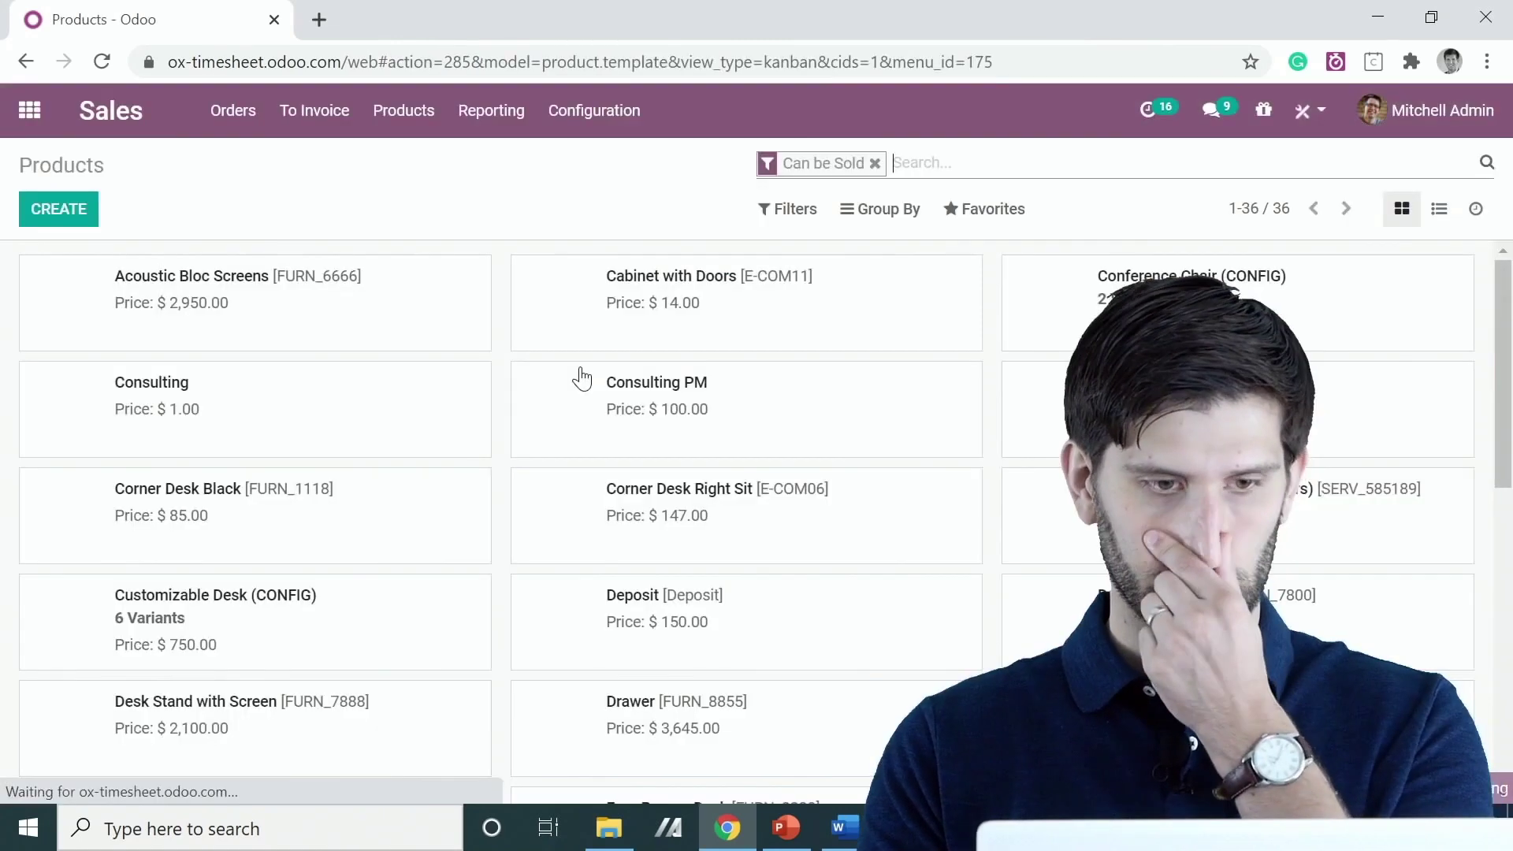
click(827, 209)
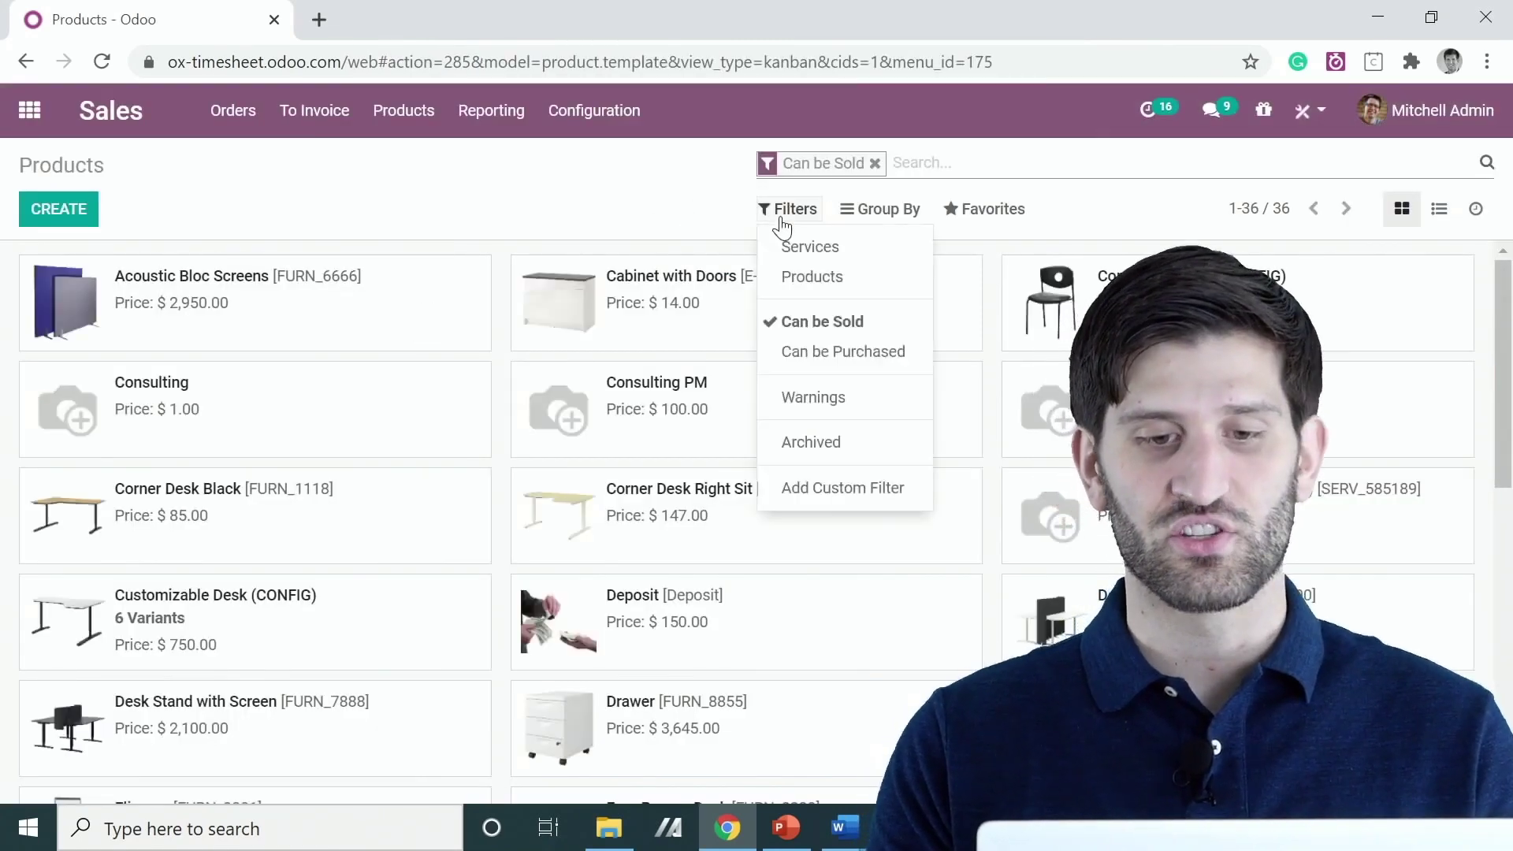
click(805, 245)
- Create a new product of type Service and disable Can be Purchased
click(71, 211)
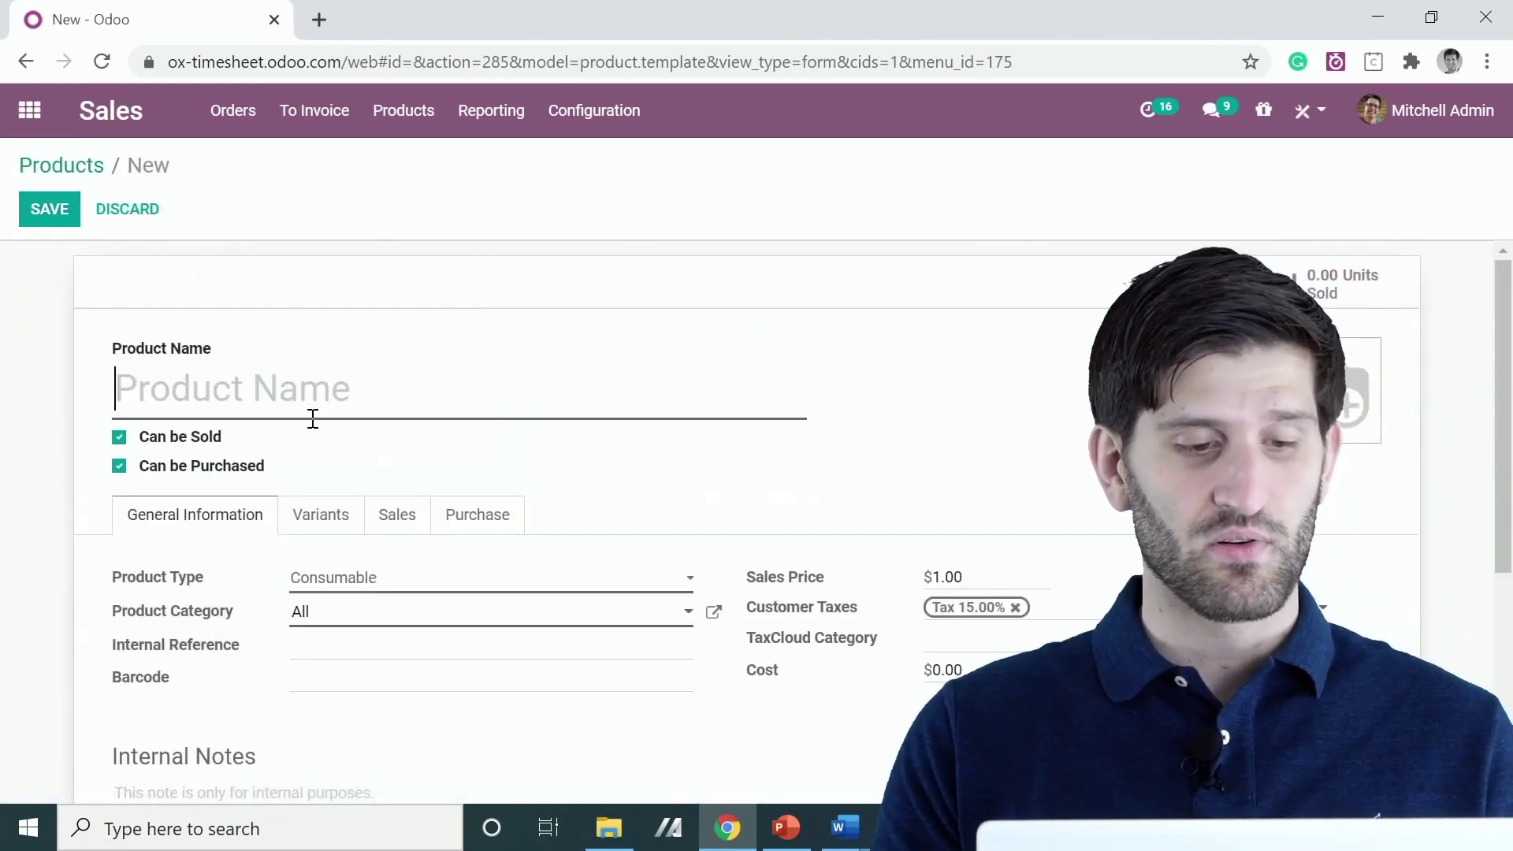
click(396, 589)
click(395, 623)
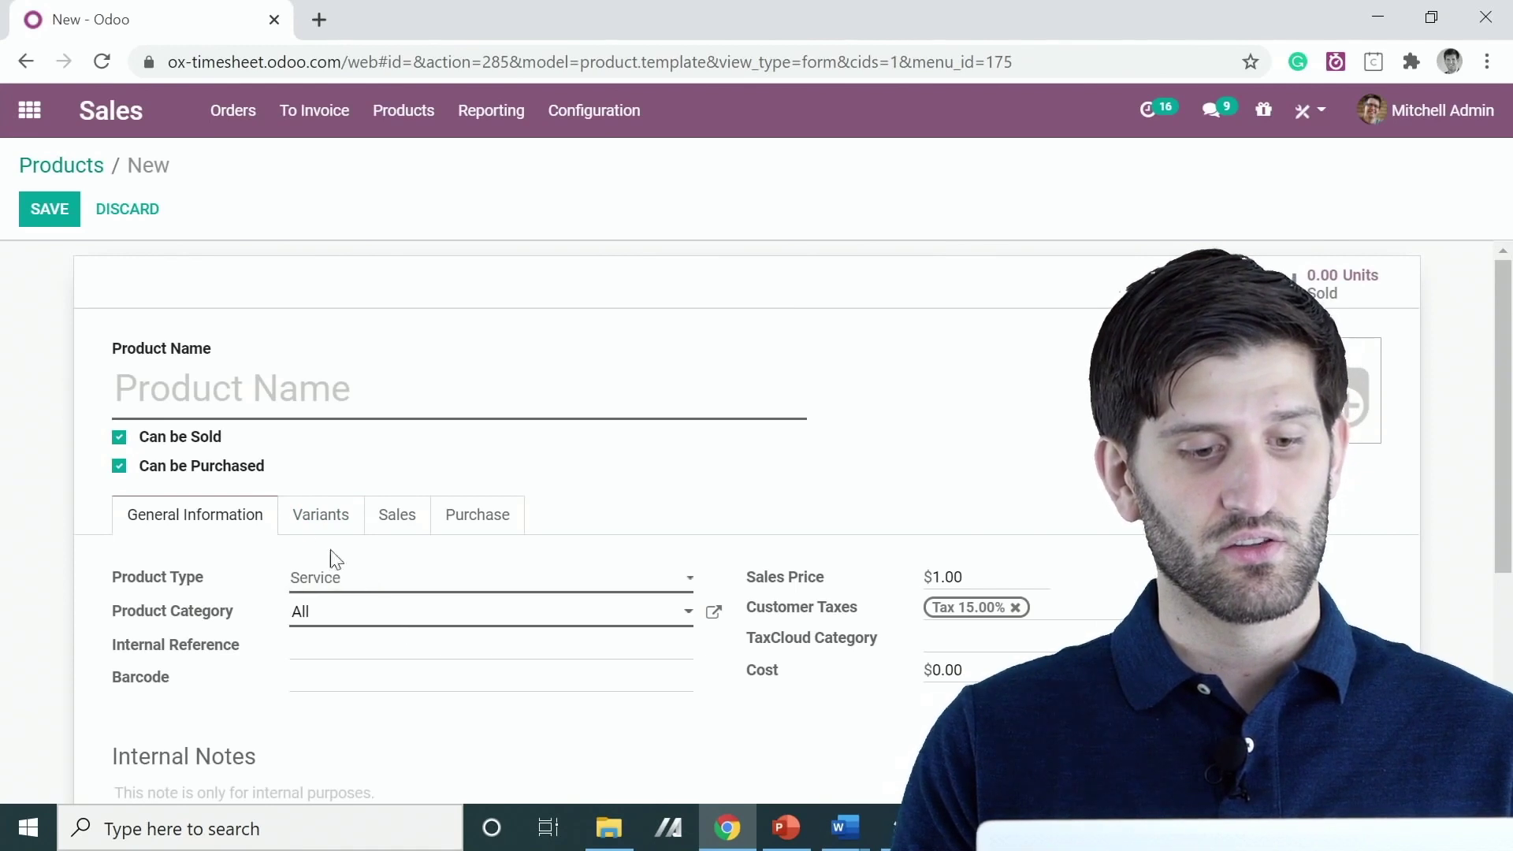
click(119, 465)
- Name the product "Consulting offer" and set its sales price to $100
click(223, 378)
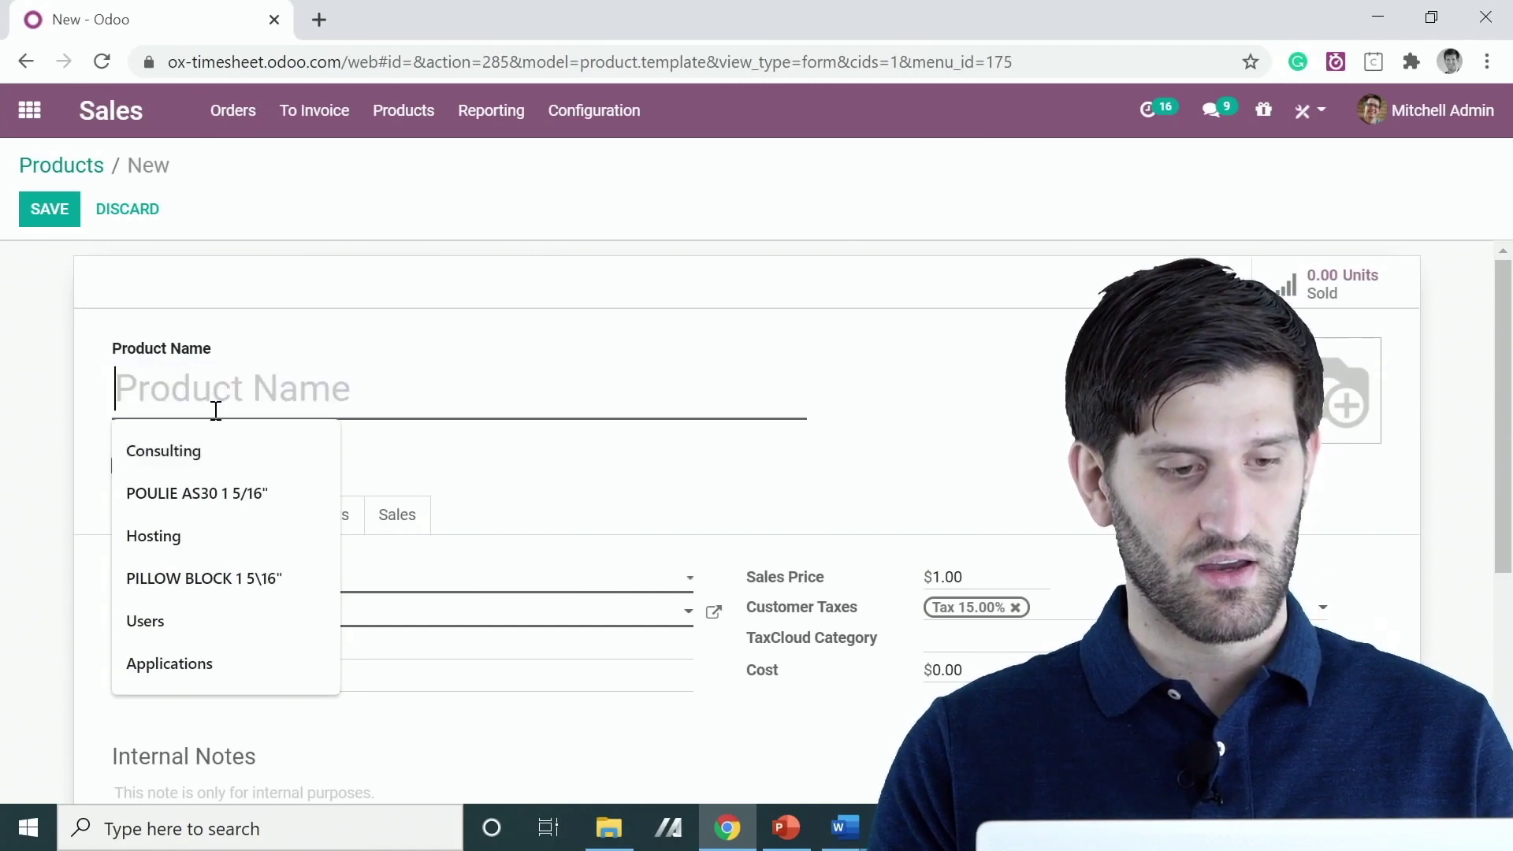
click(221, 447)
text(offer)
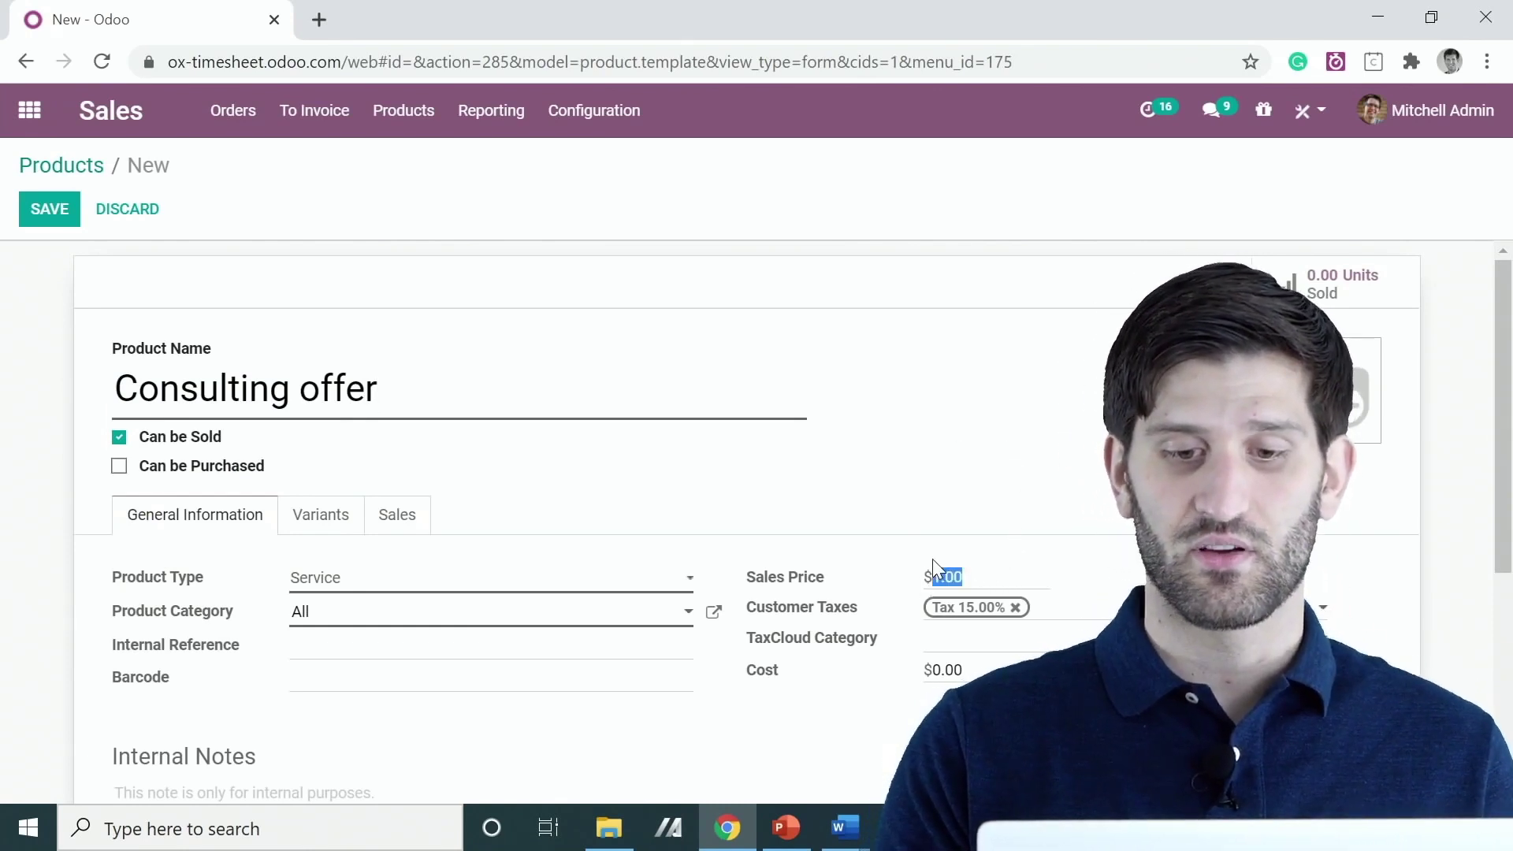
text(1)
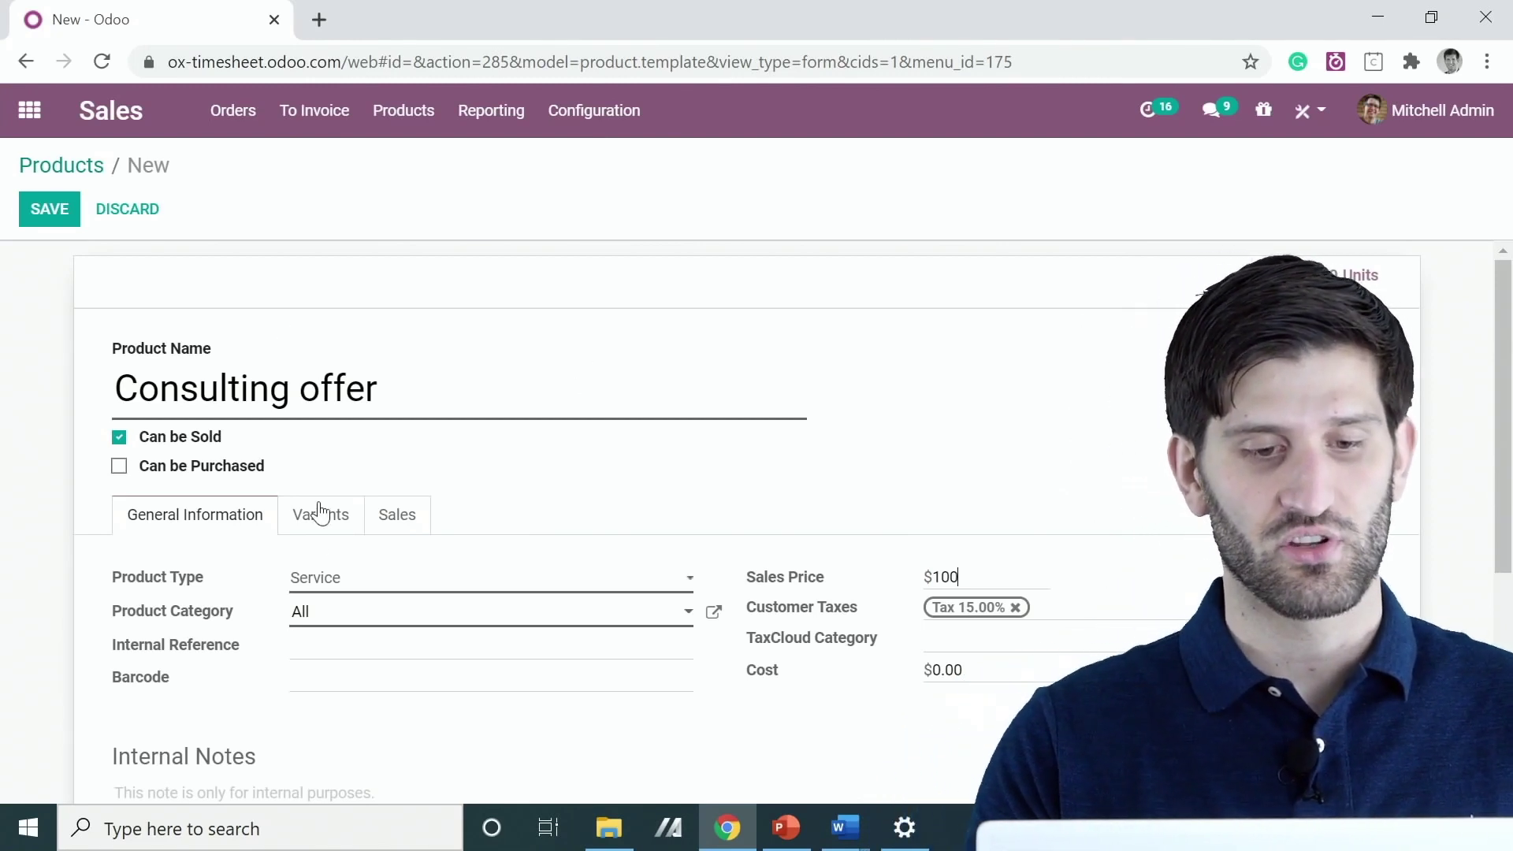
- Set invoicing to Timesheets on tasks and tracking to Create a task in an existing project, Office Design, and save the product
click(319, 514)
click(392, 519)
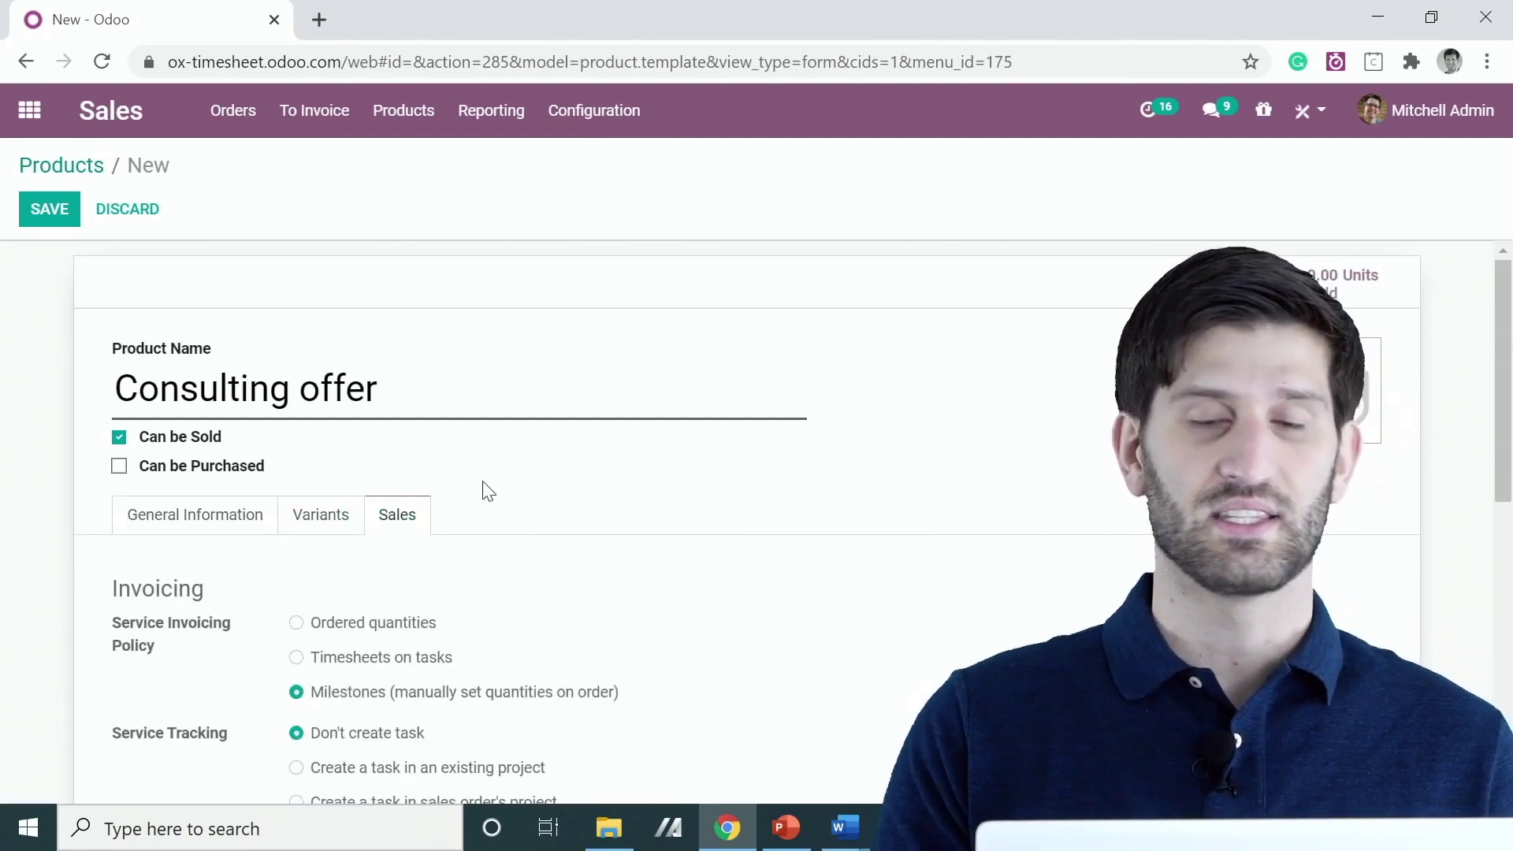
scroll(508, 464, down, 2)
scroll(508, 463, down, 1)
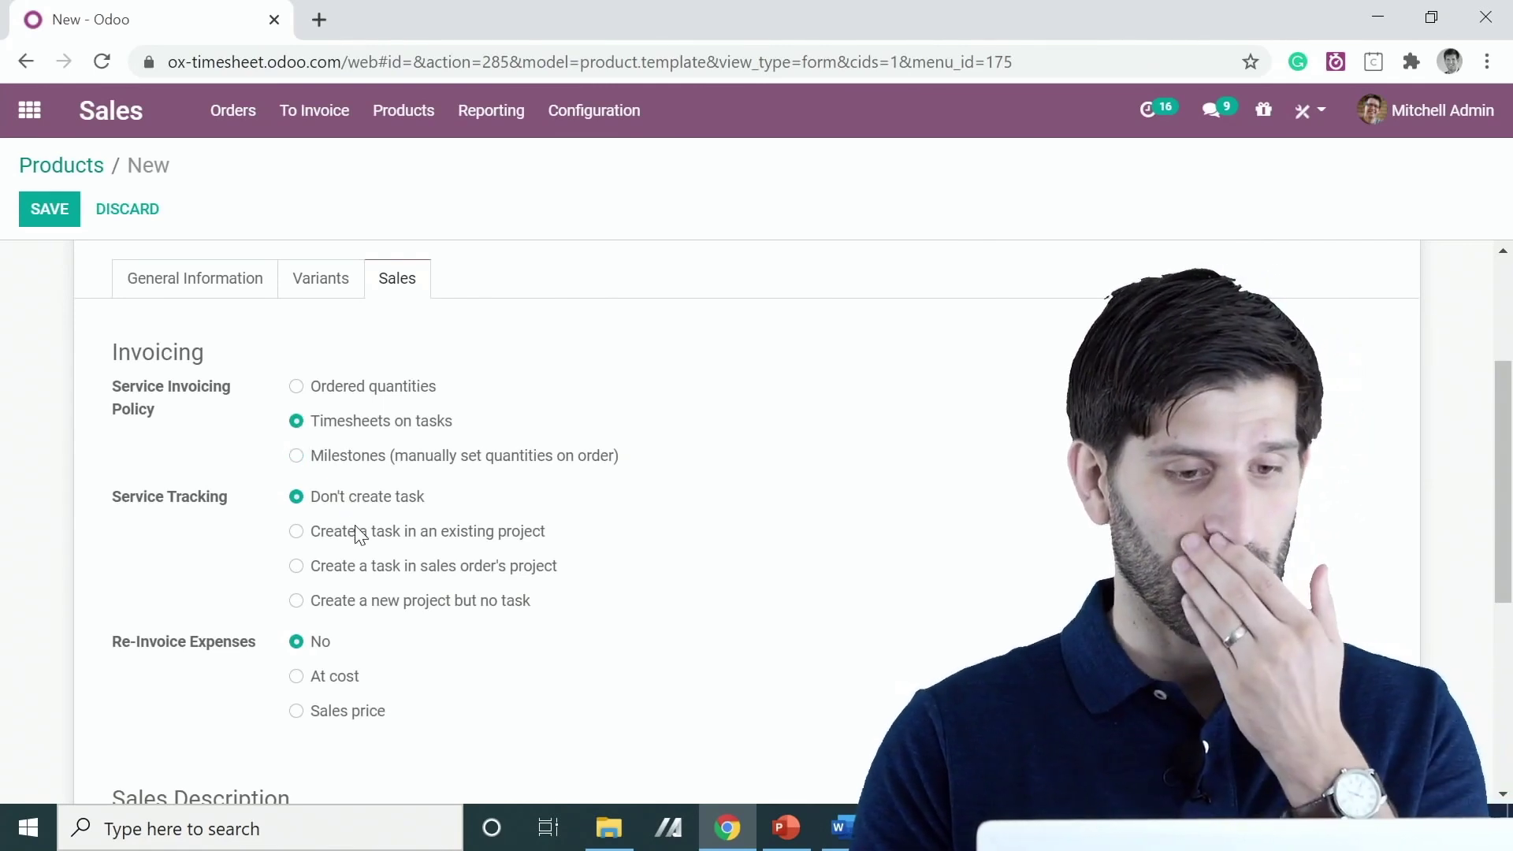
click(343, 536)
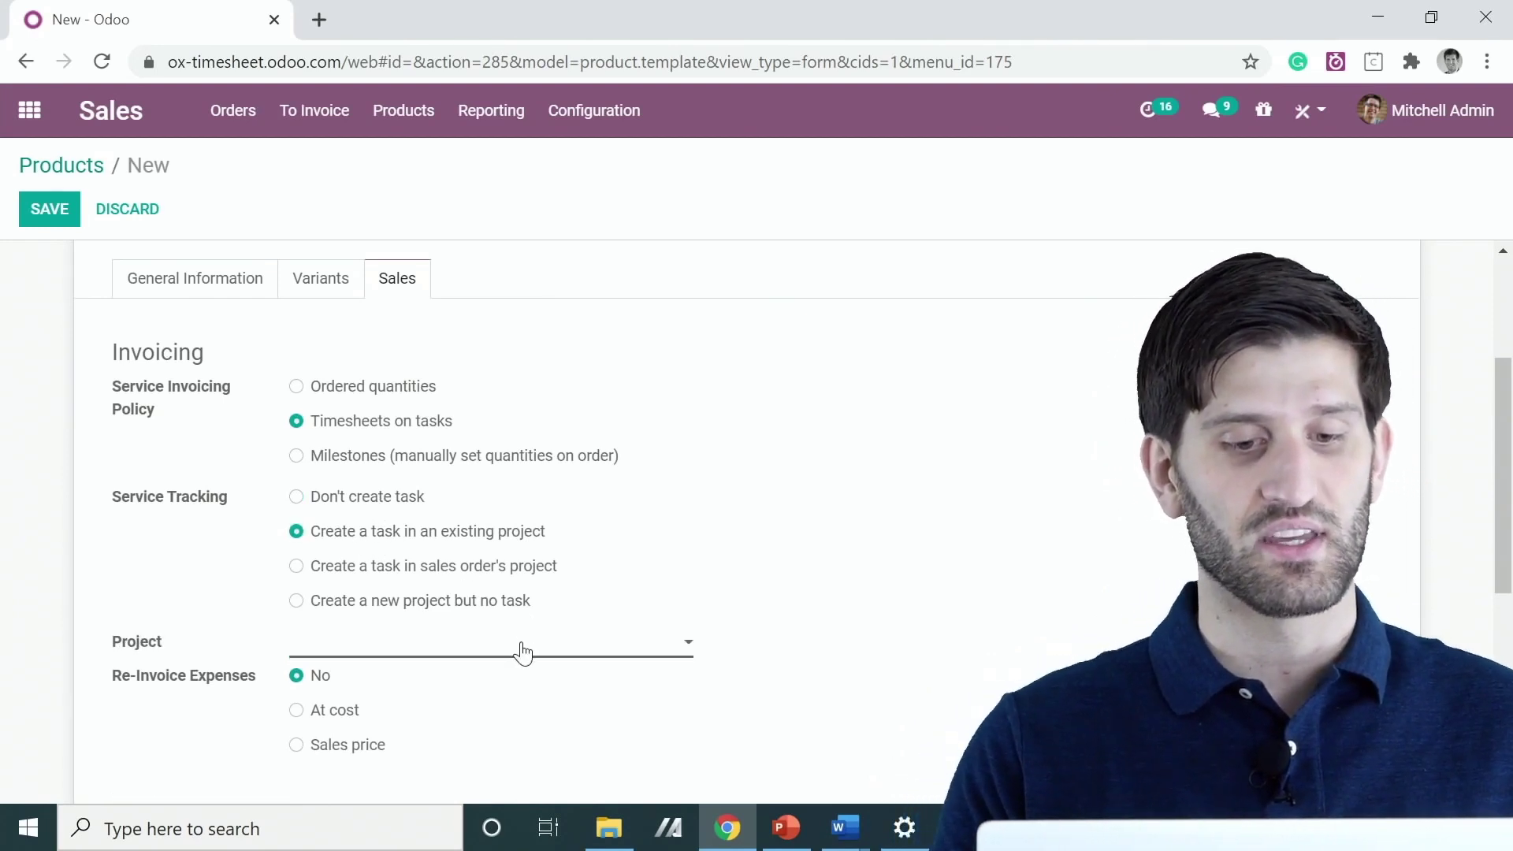
click(523, 653)
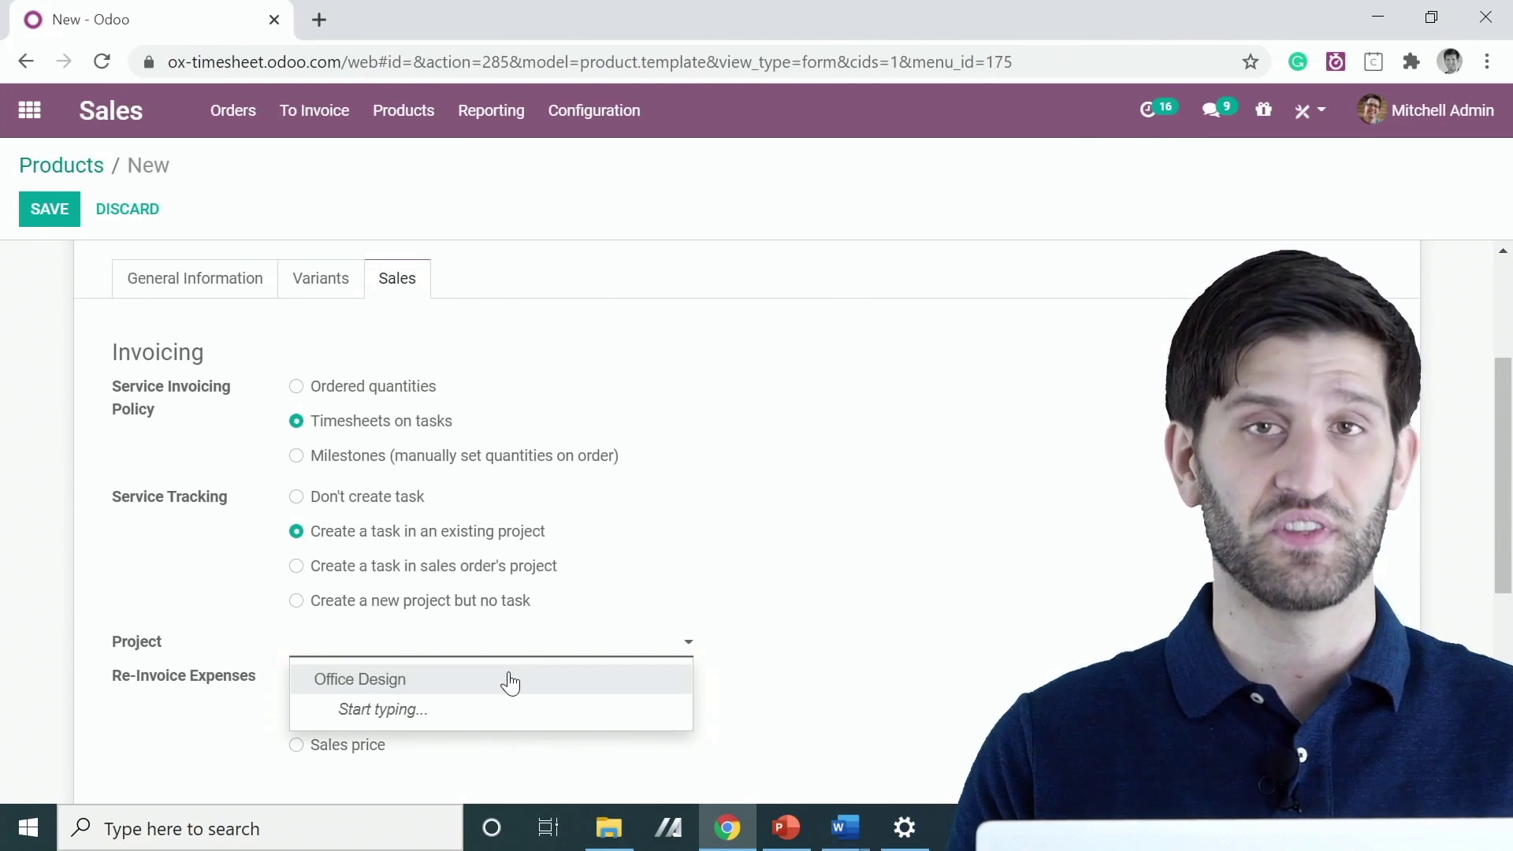
click(511, 683)
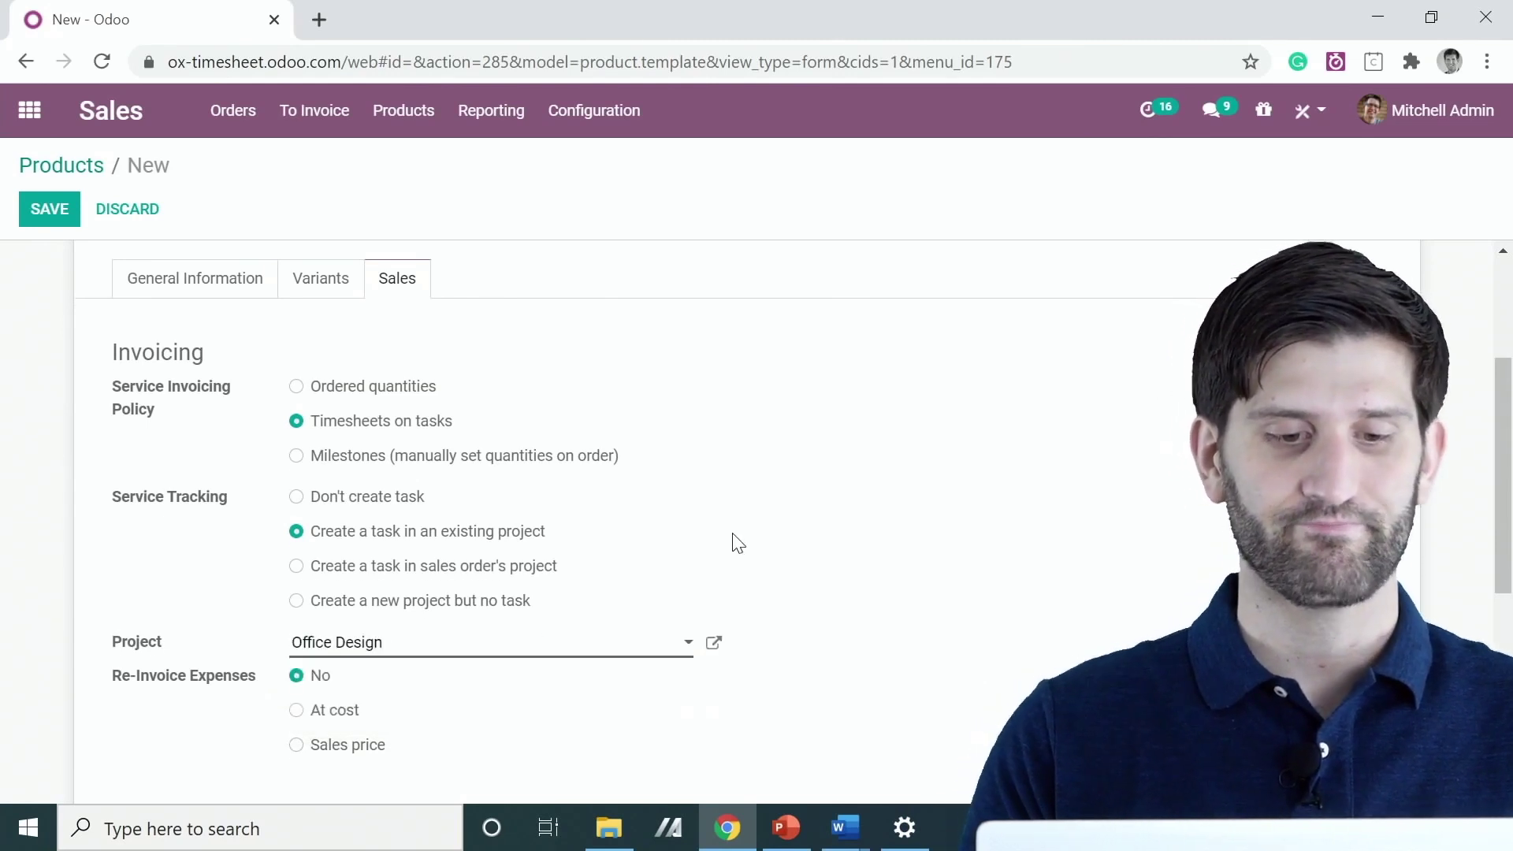
scroll(735, 544, up, 3)
click(49, 208)
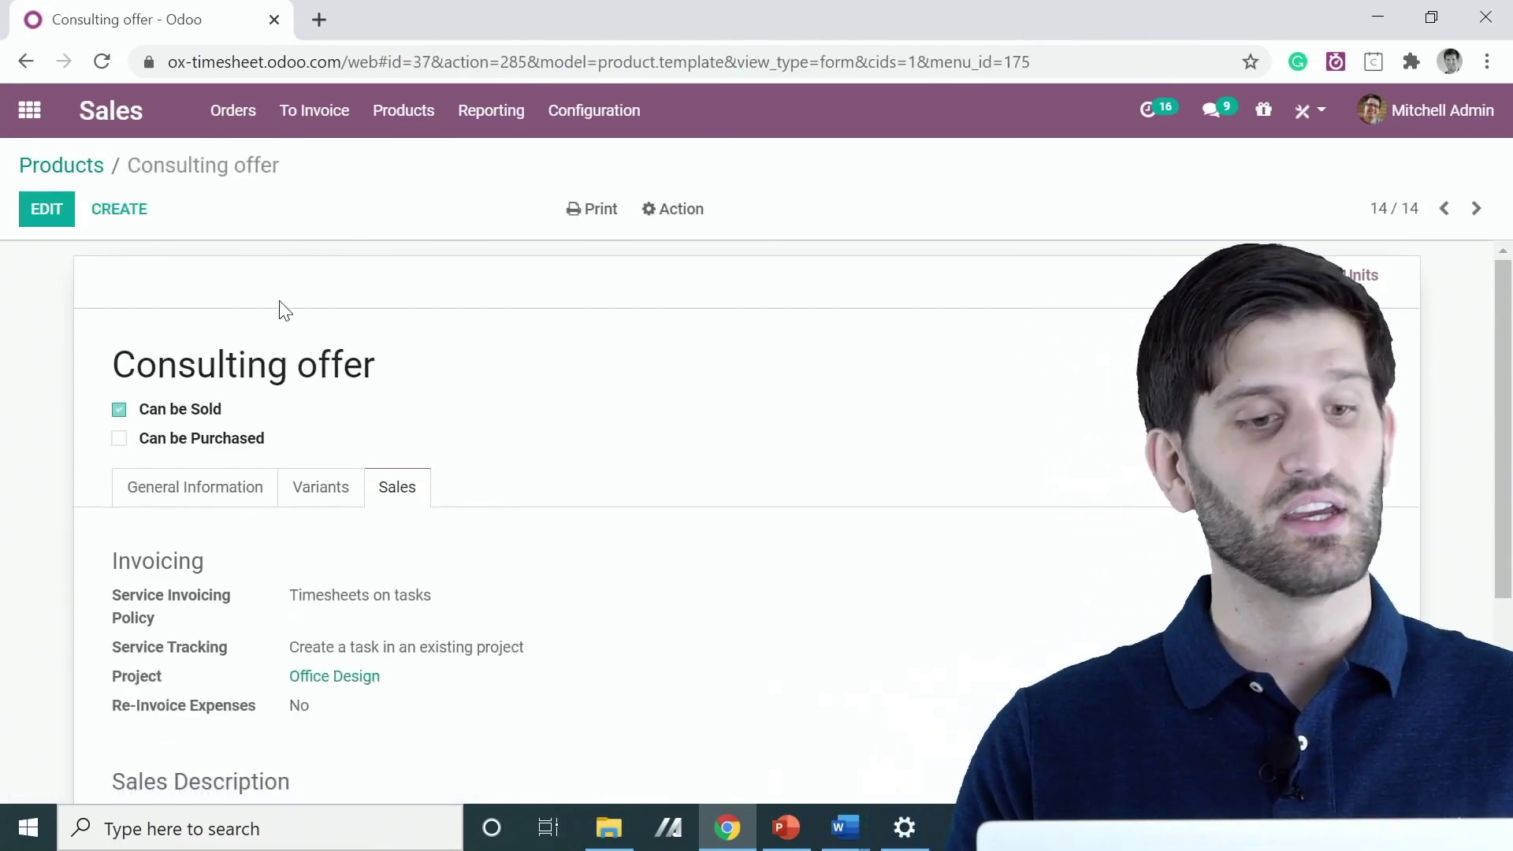
- Create a new sales quotation for the customer Deco Addict
click(28, 110)
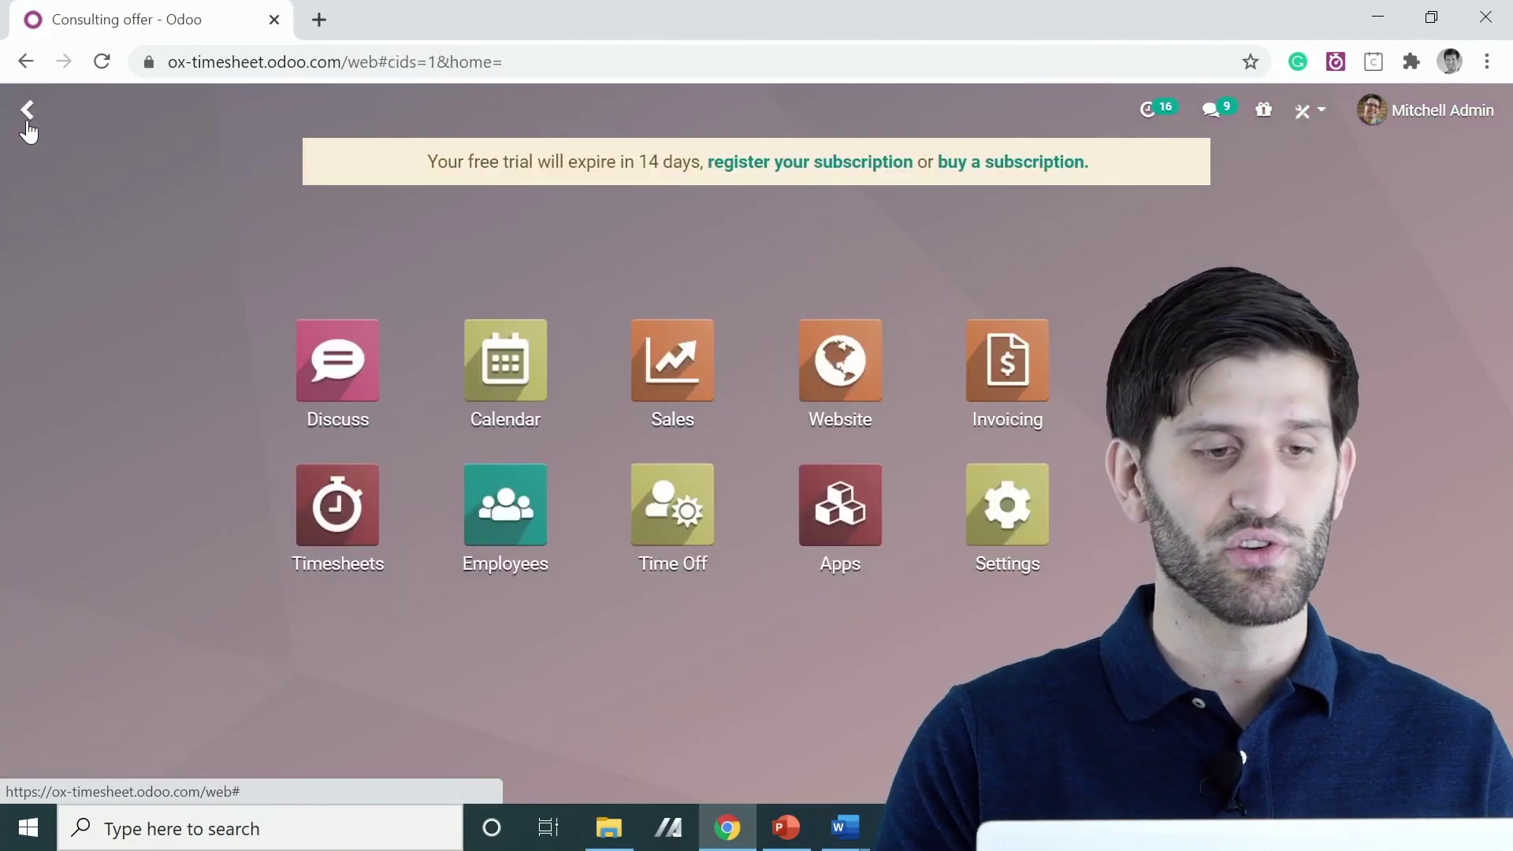
click(688, 364)
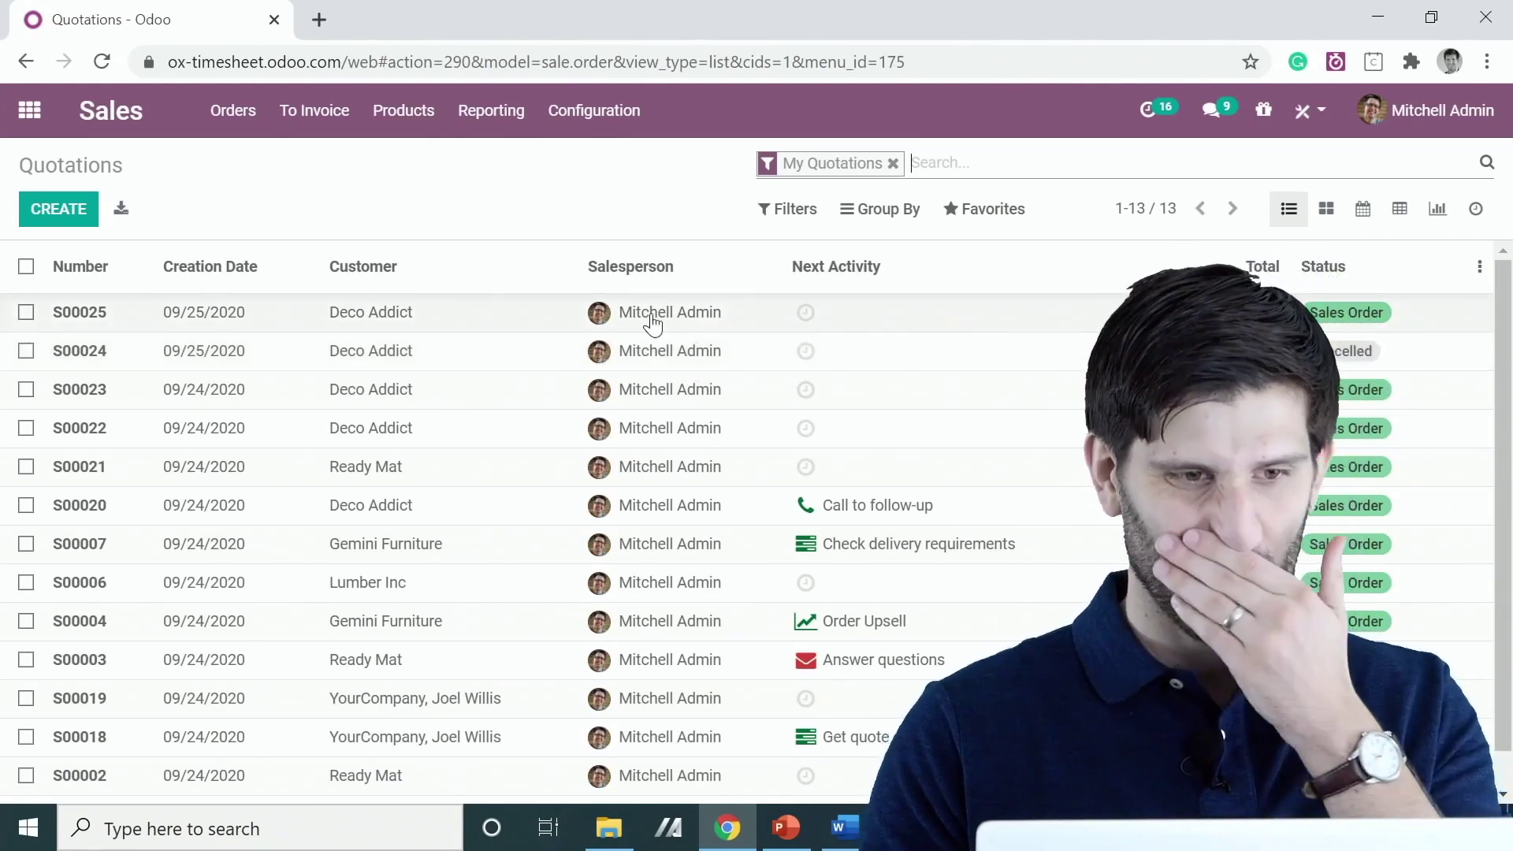
click(55, 211)
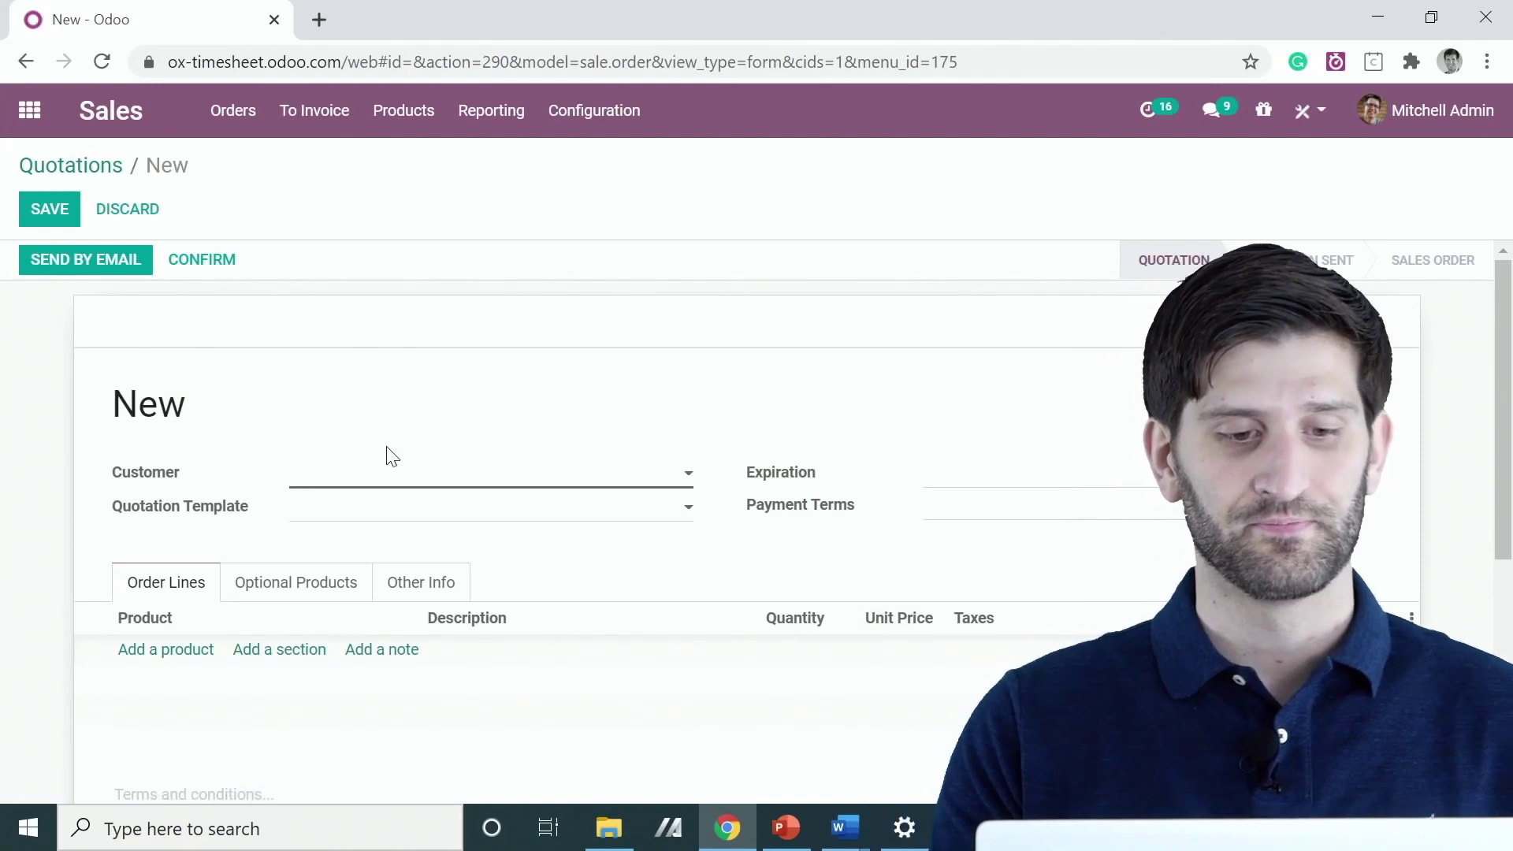
click(422, 484)
click(433, 509)
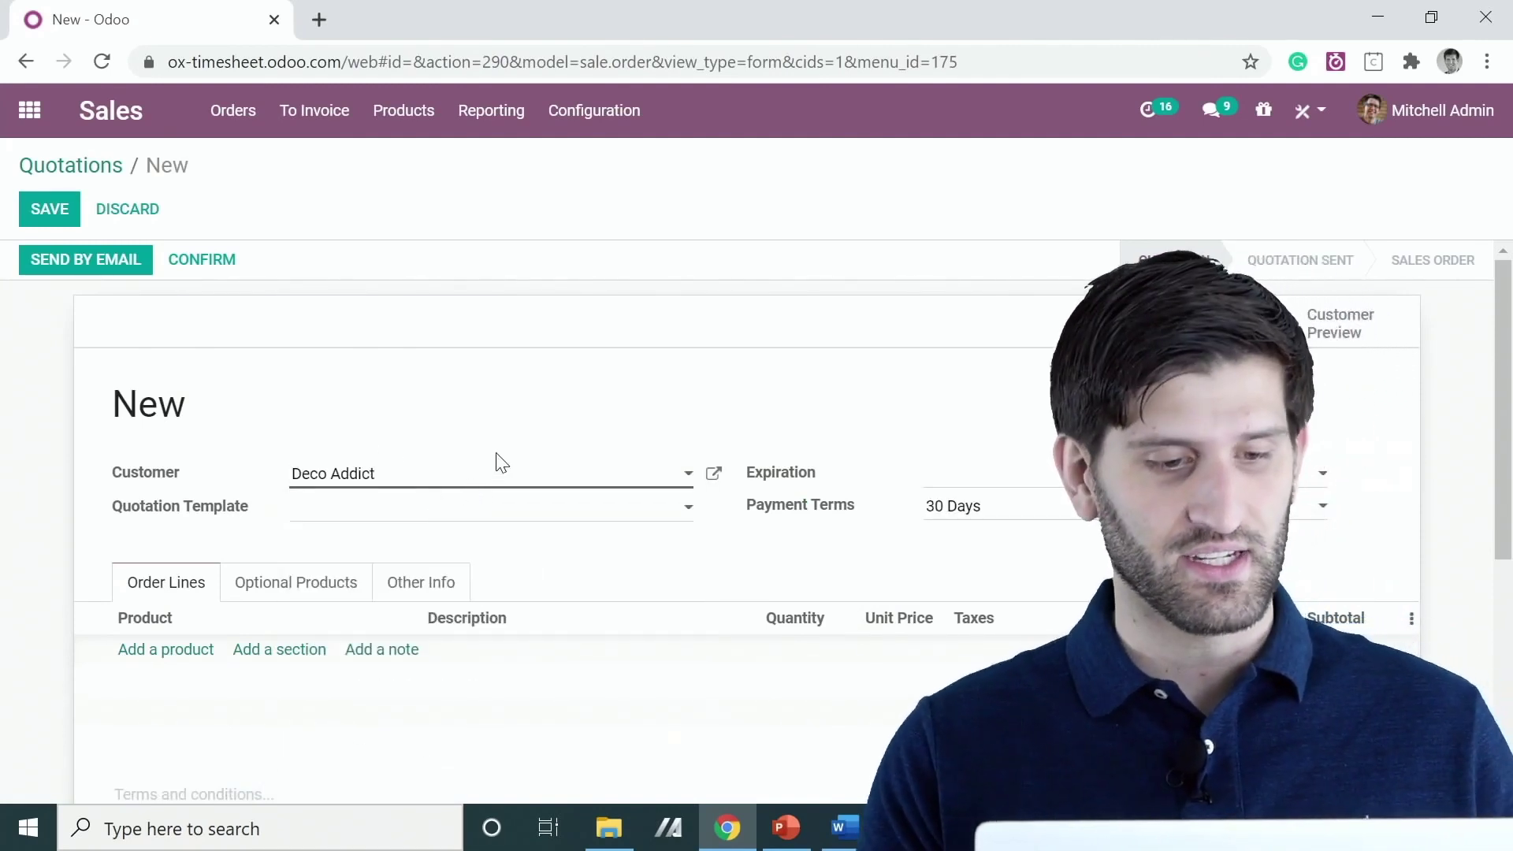
- Add the Consulting offer product to the quotation's order lines with a quantity of 20
scroll(520, 497, down, 3)
scroll(193, 420, up, 3)
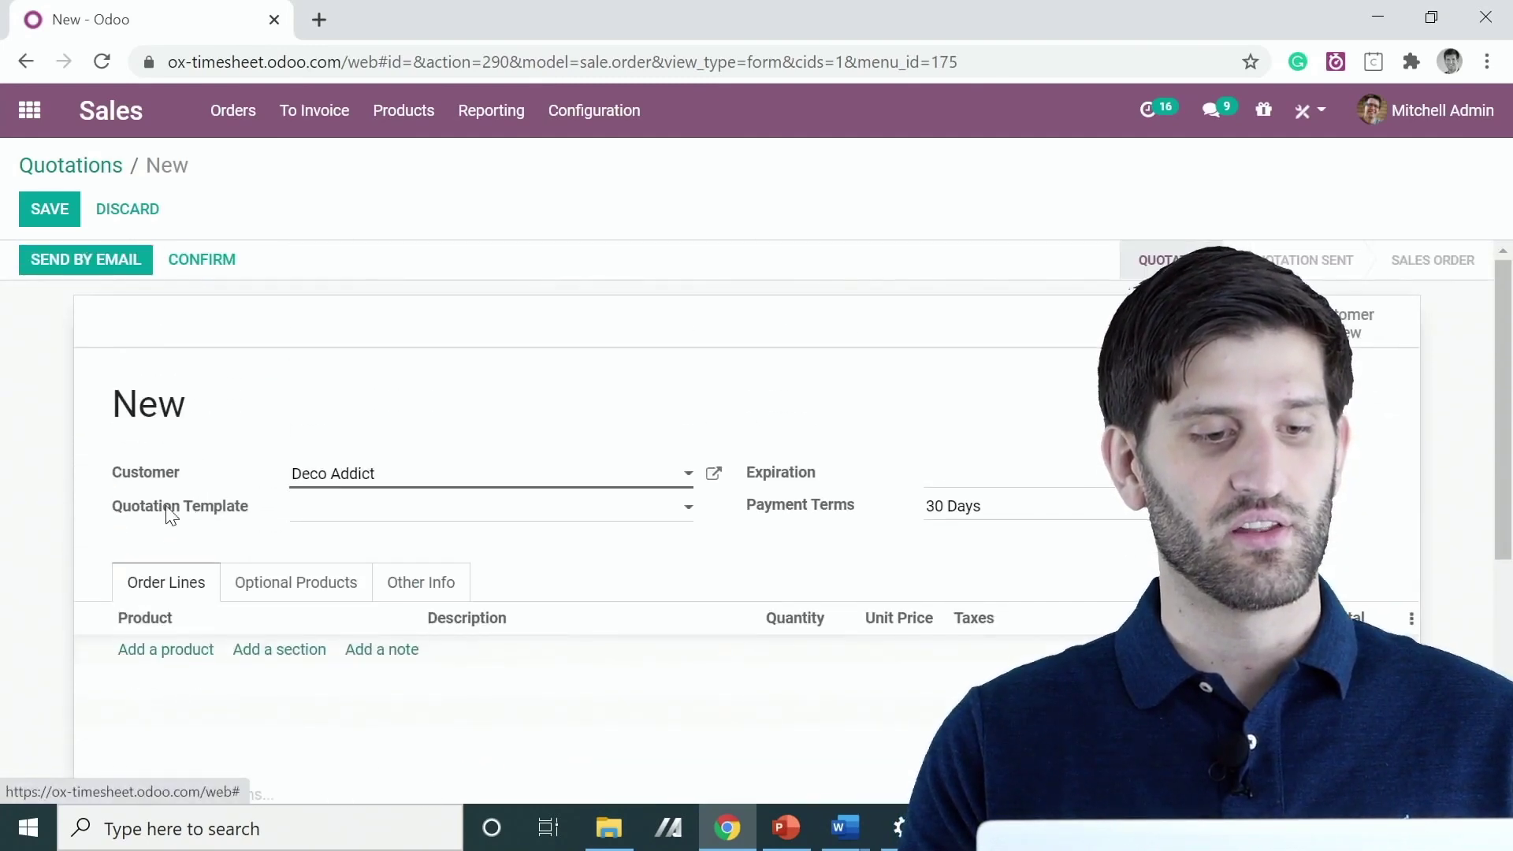
click(174, 651)
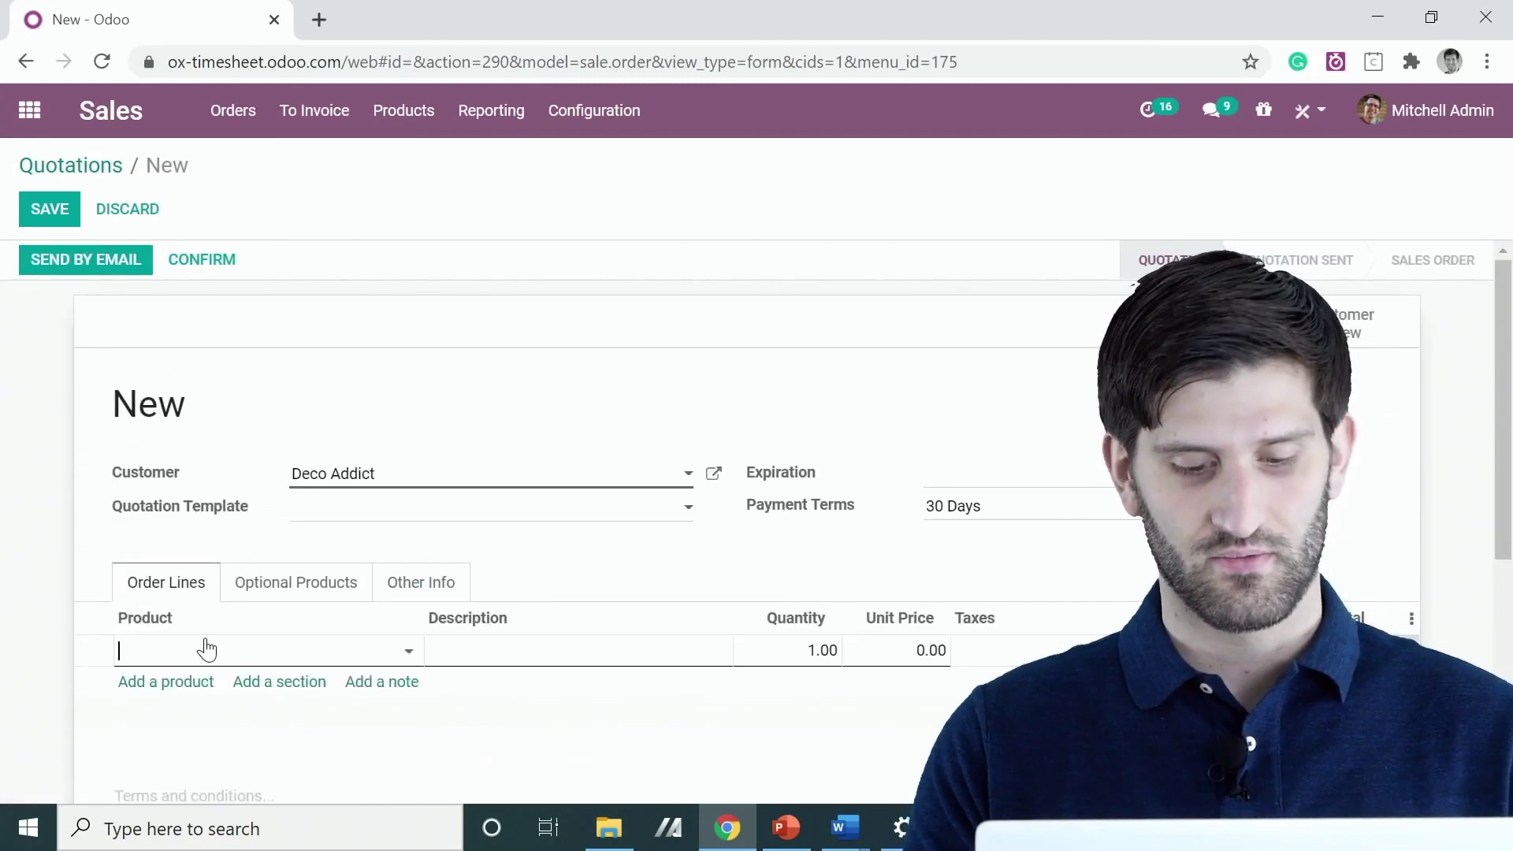
text(consu)
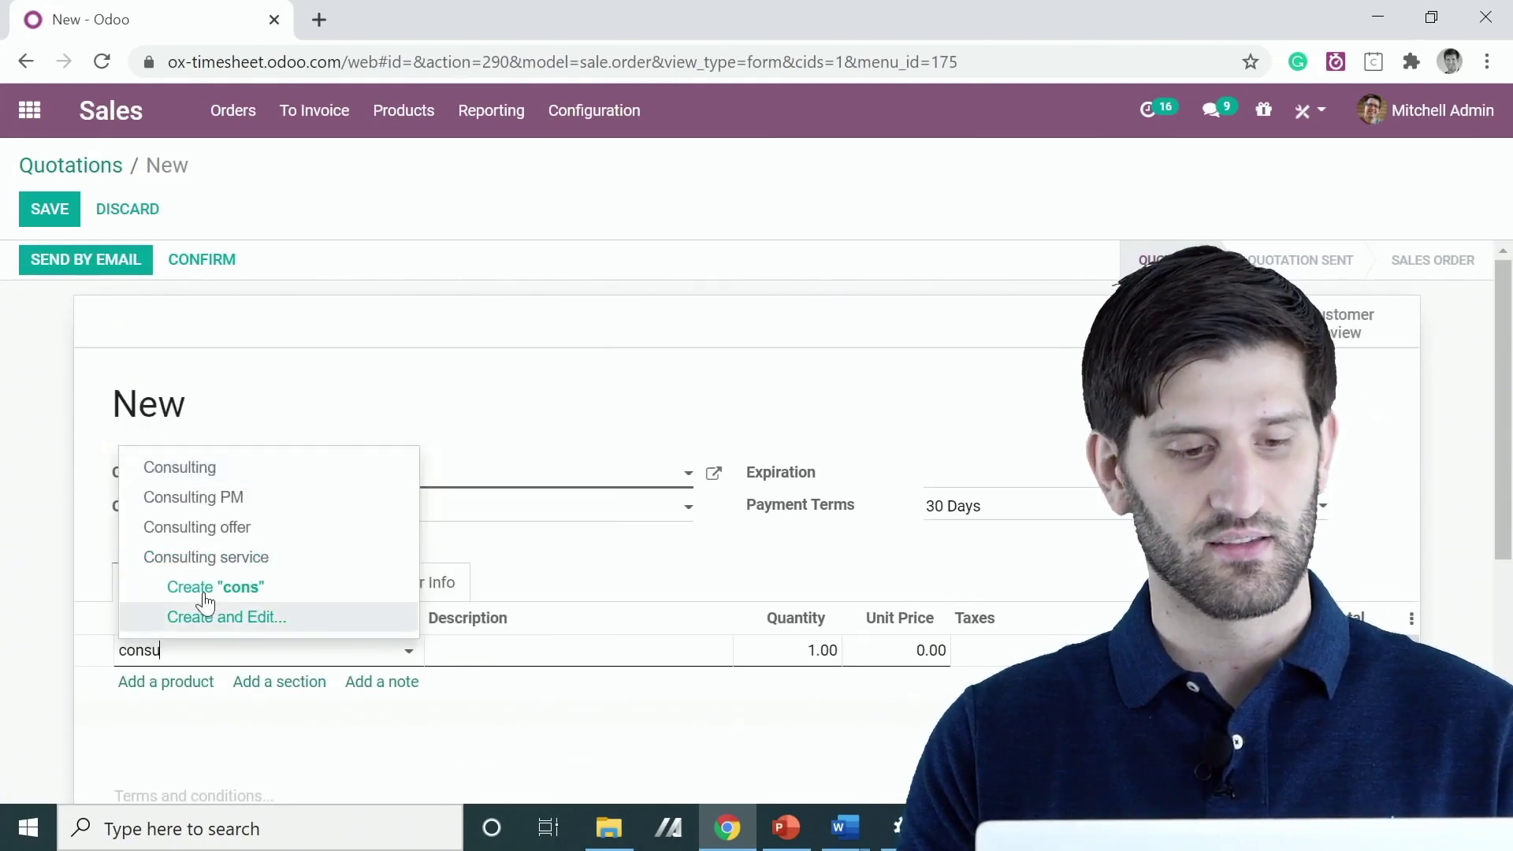
click(270, 526)
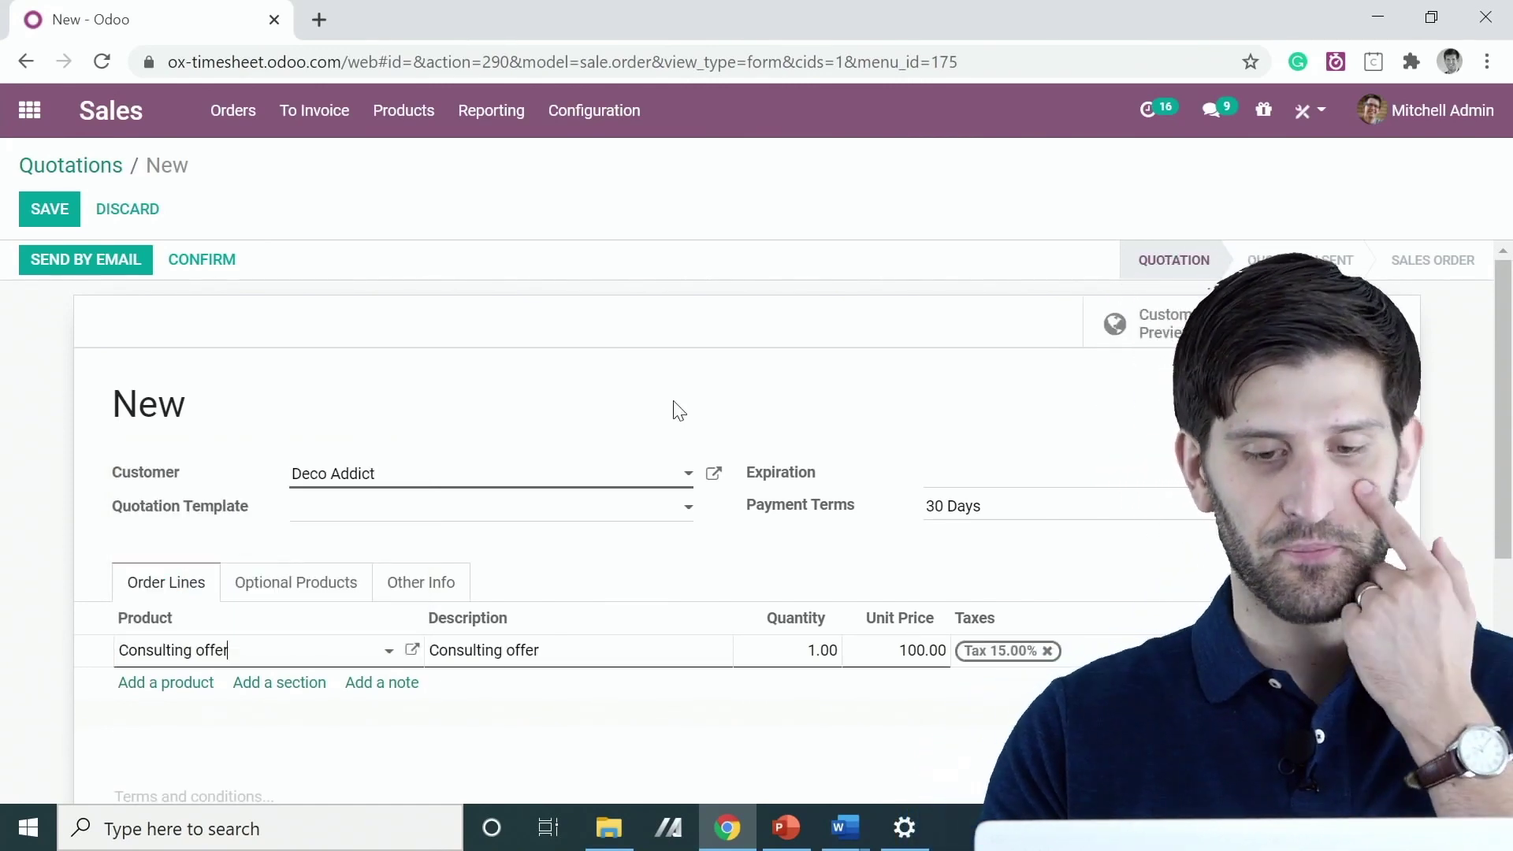
click(796, 656)
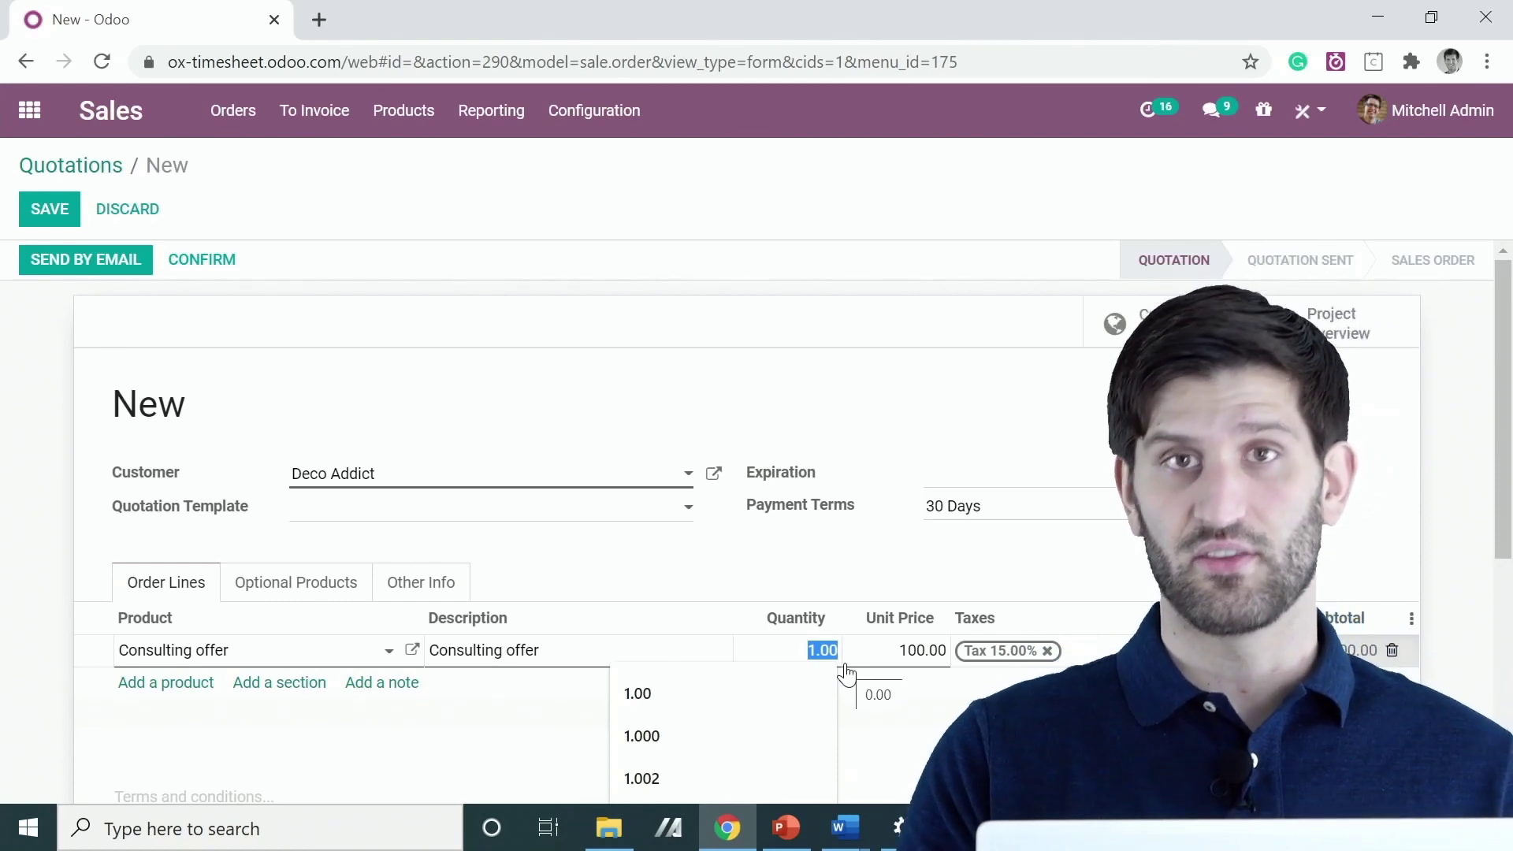
text(2)
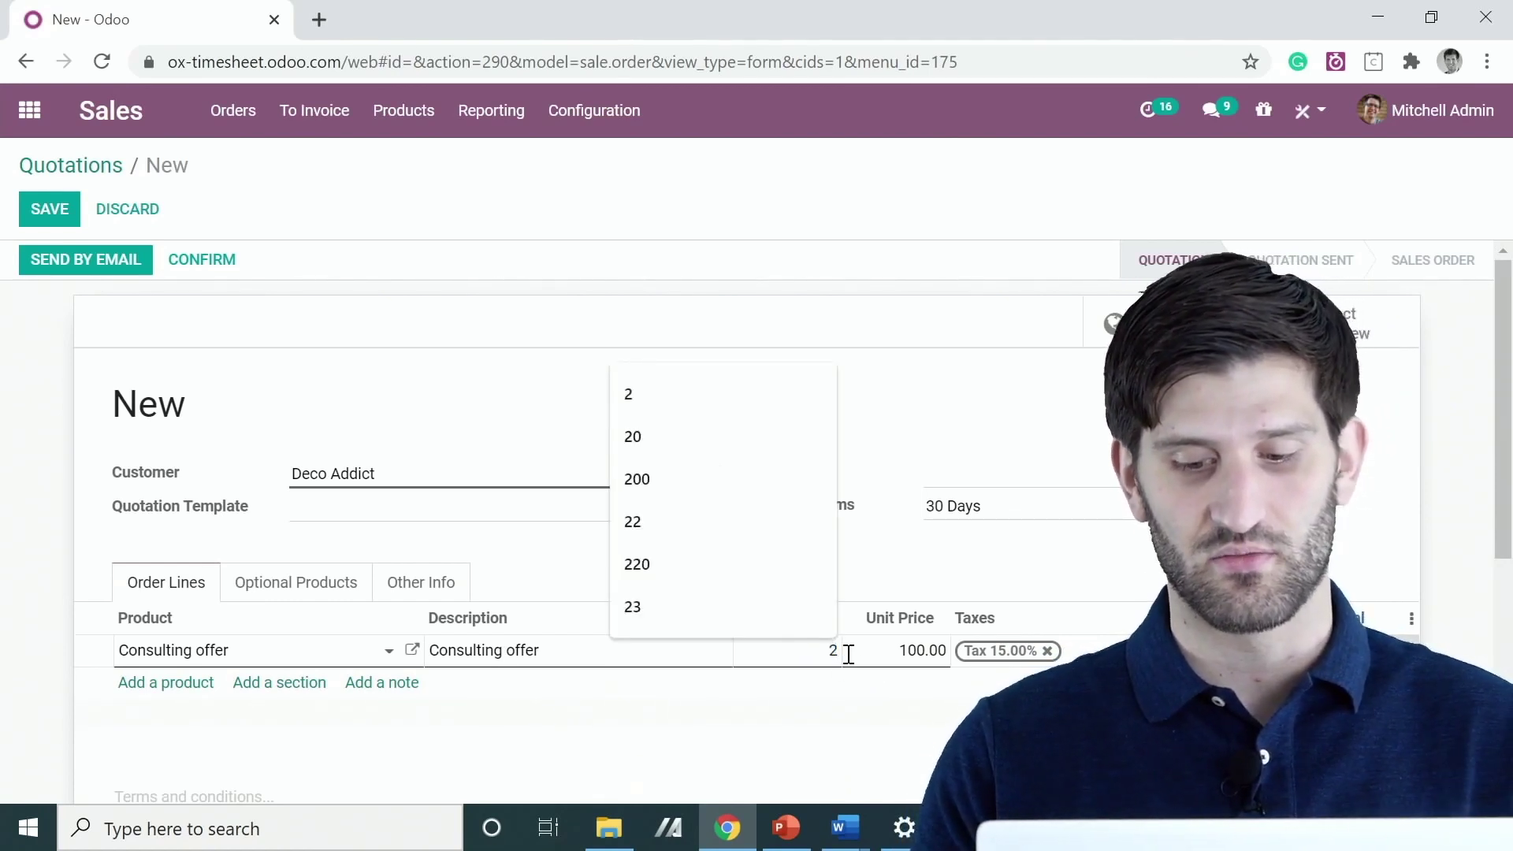
text(0)
click(896, 391)
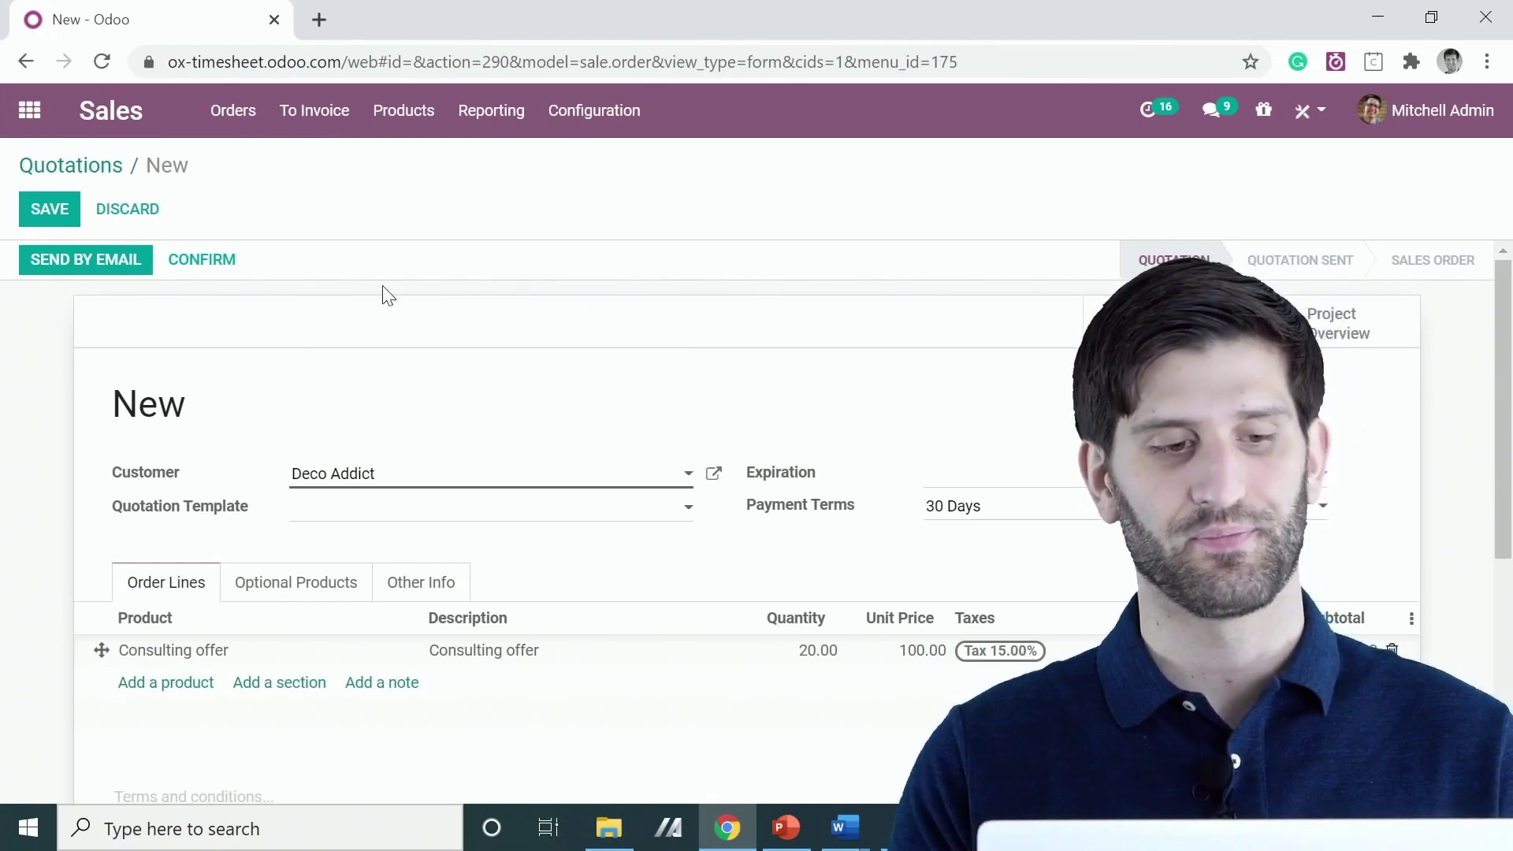
- Confirm the quotation as a sales order and highlight its order number
click(222, 264)
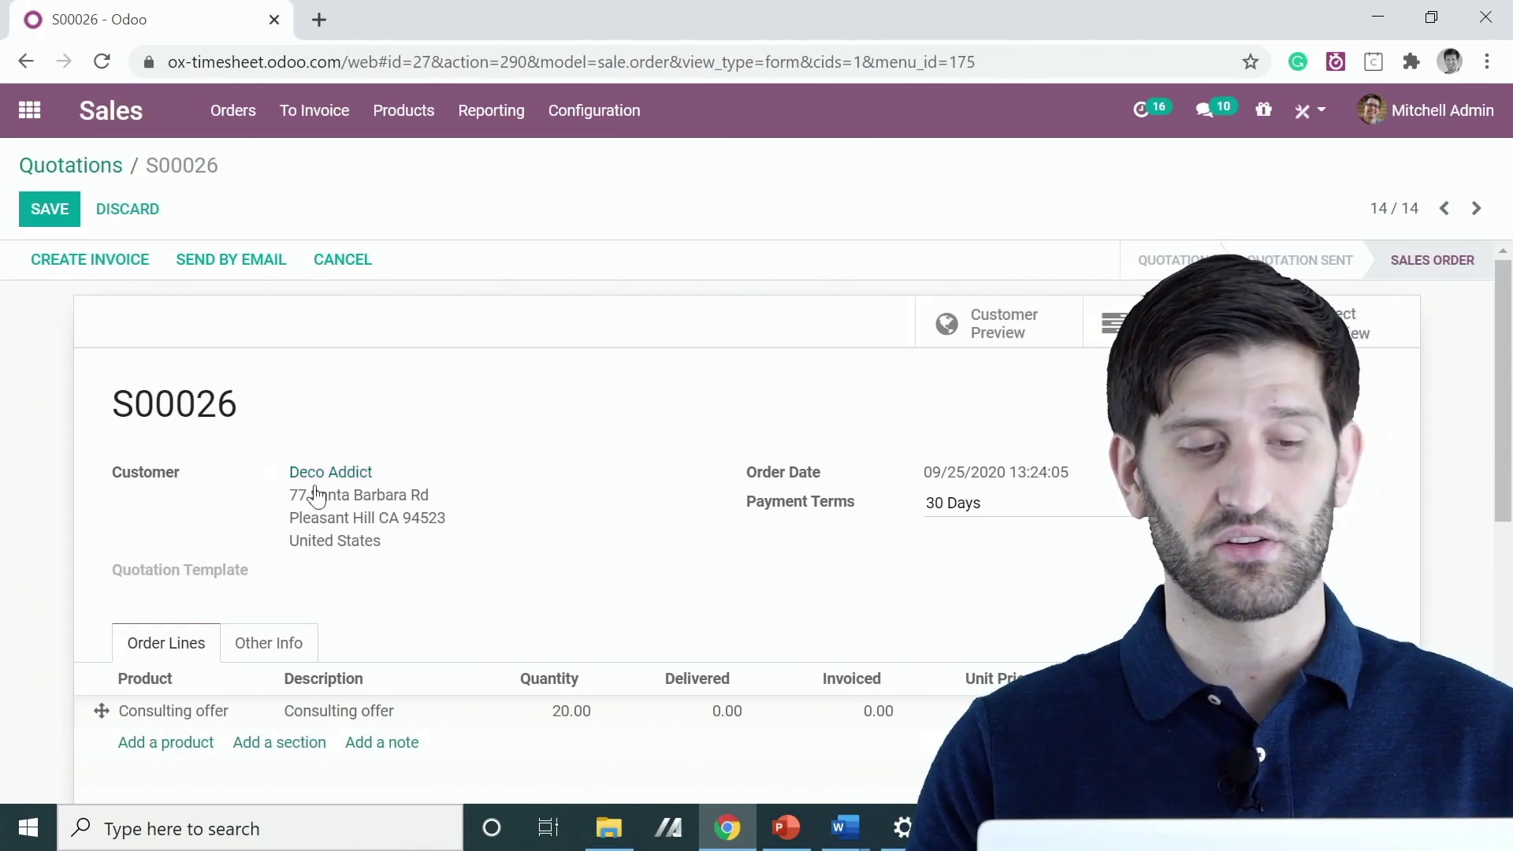
drag(244, 422, 84, 409)
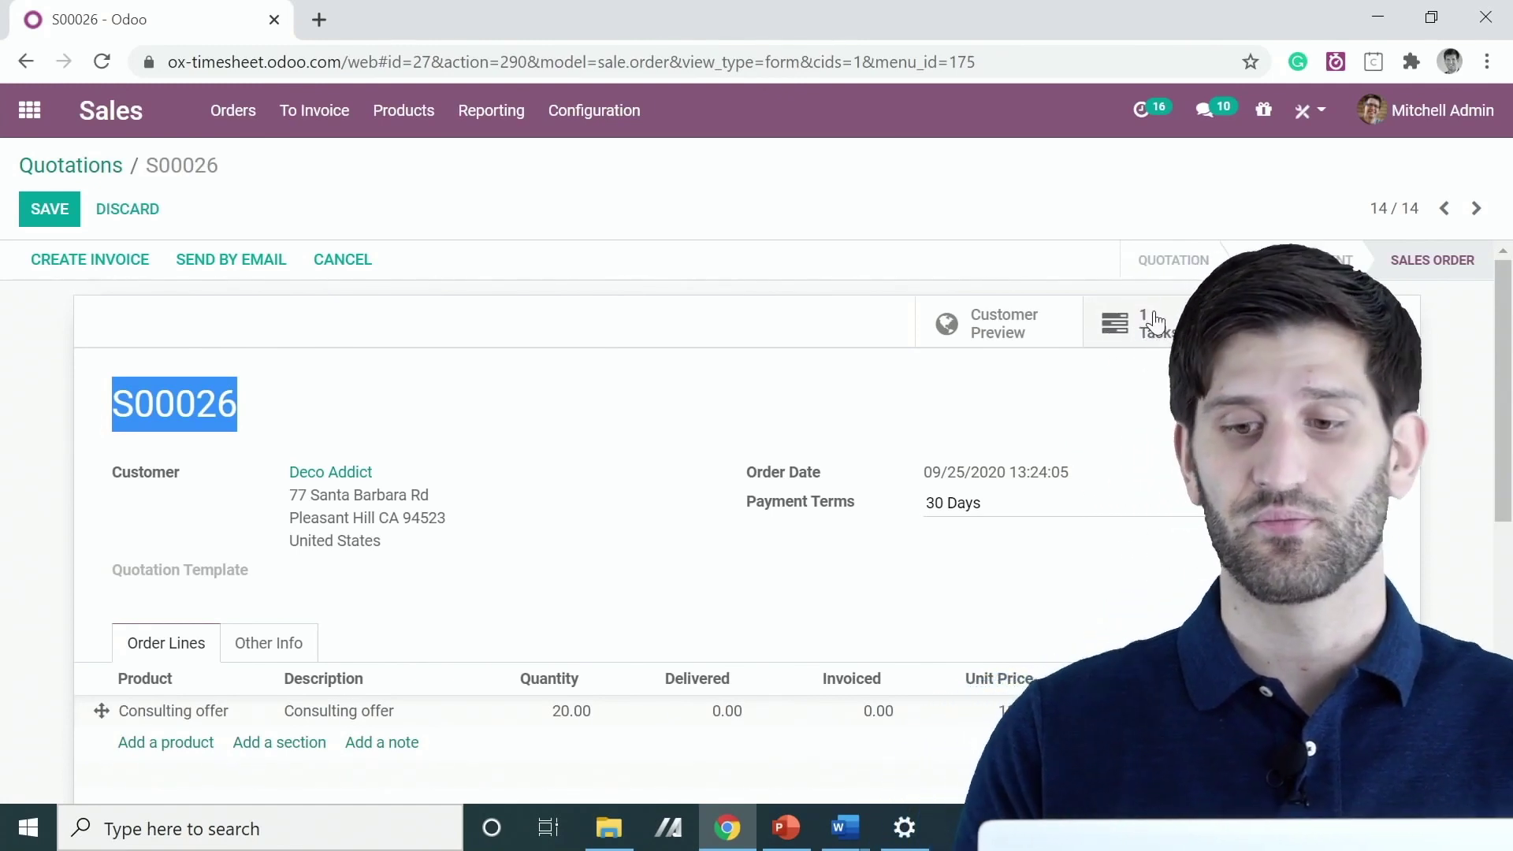
- Open the order's Consulting offer task in the Office Design project and examine its linked sales order item
click(1332, 324)
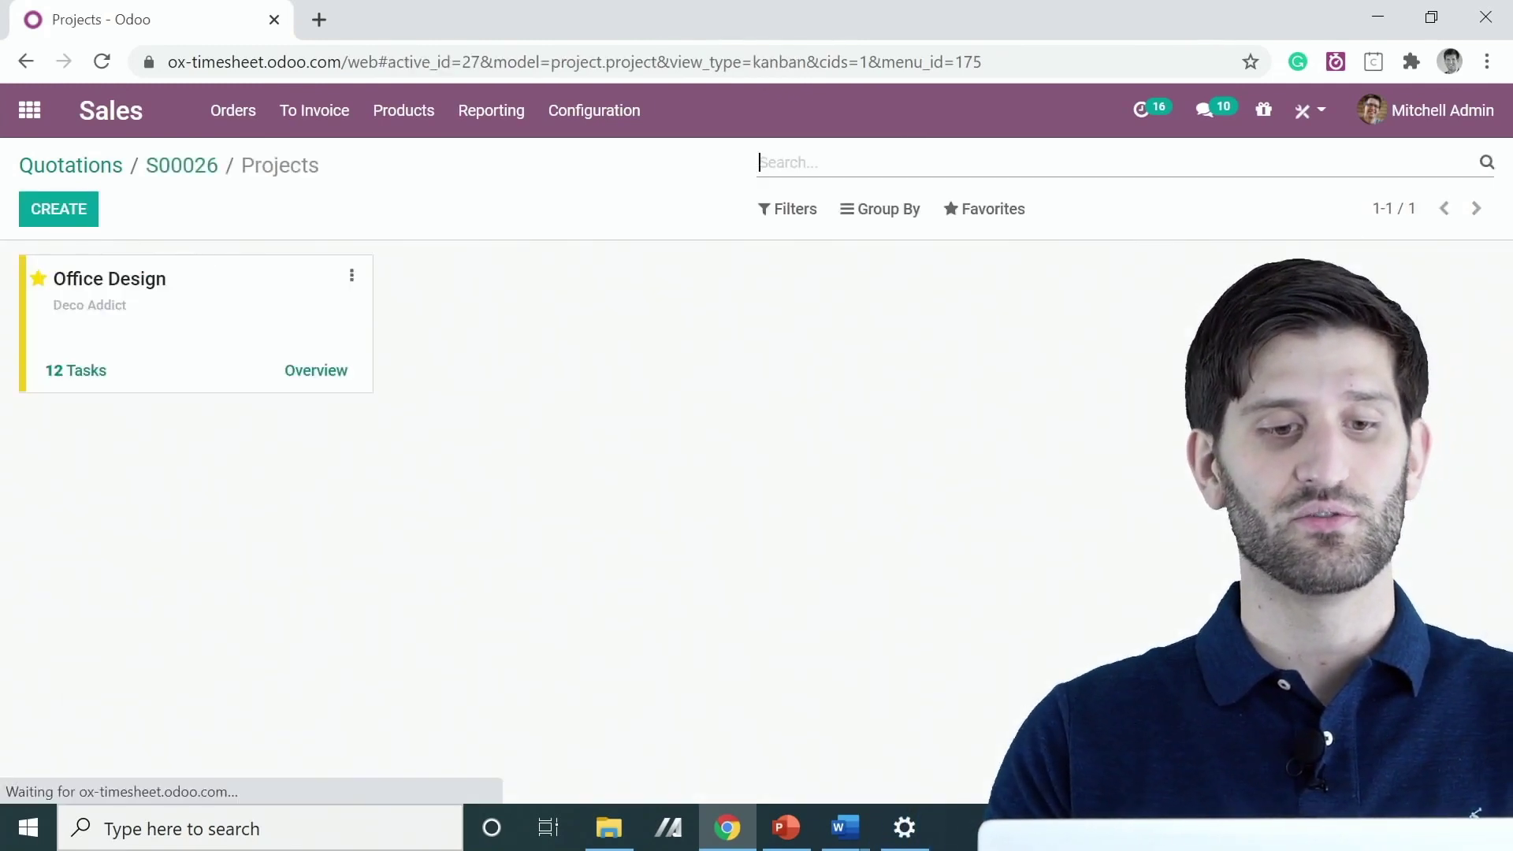
click(163, 361)
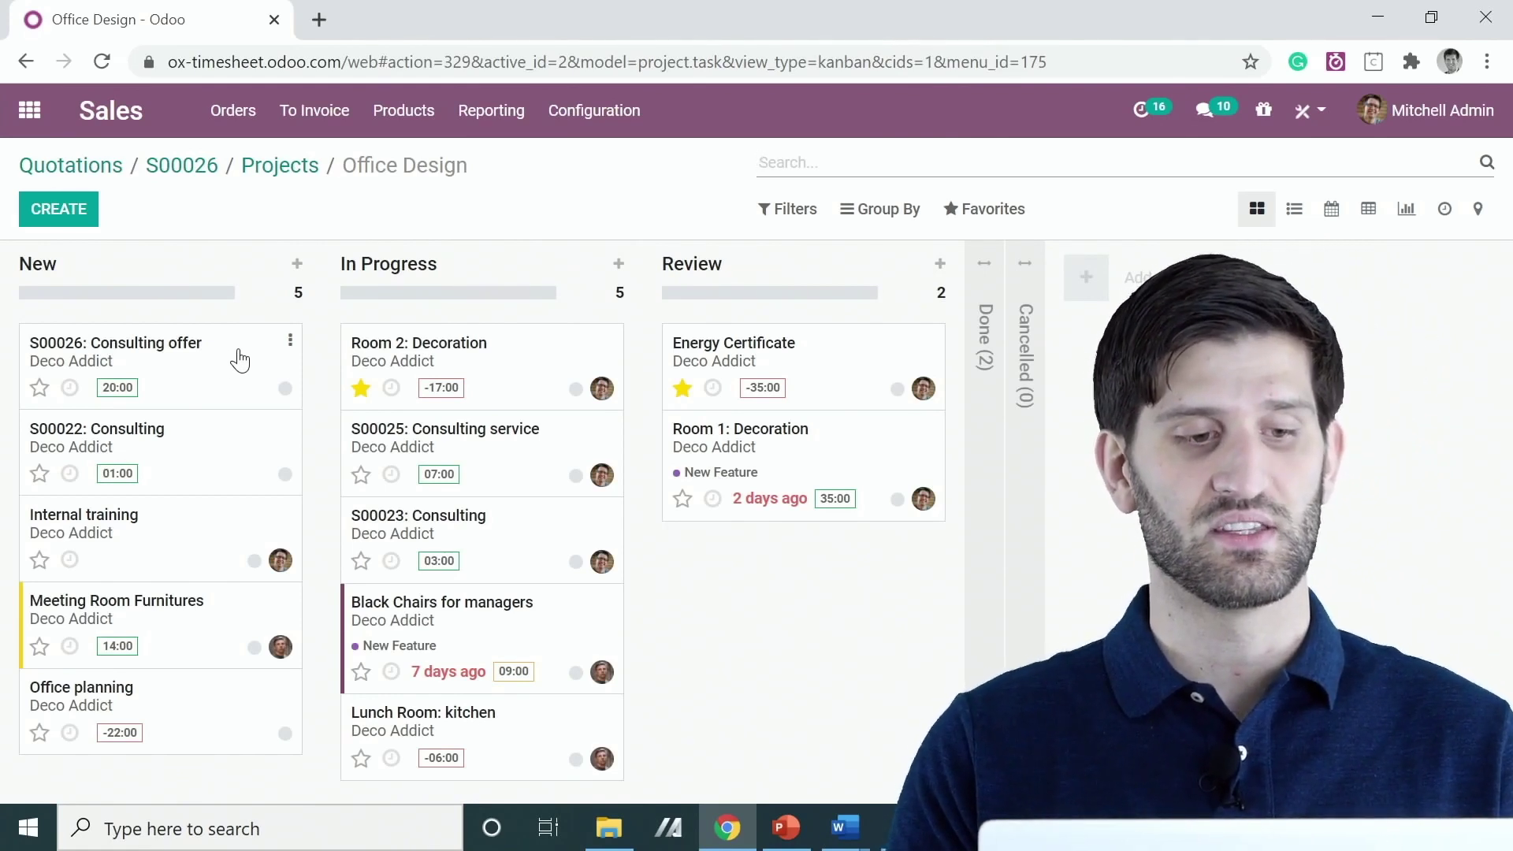
click(238, 358)
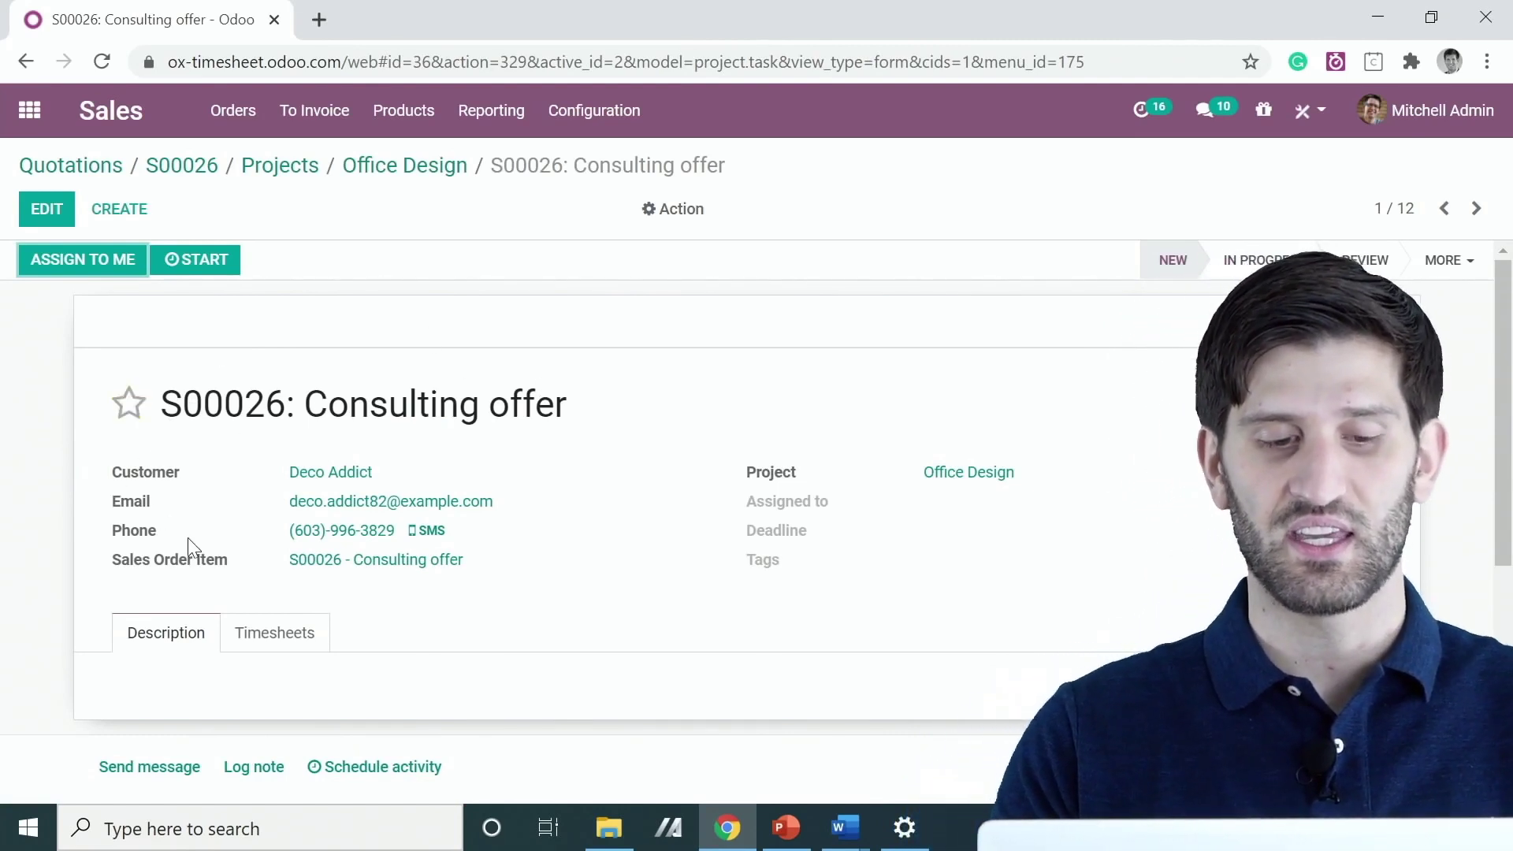
drag(108, 573, 234, 565)
click(233, 566)
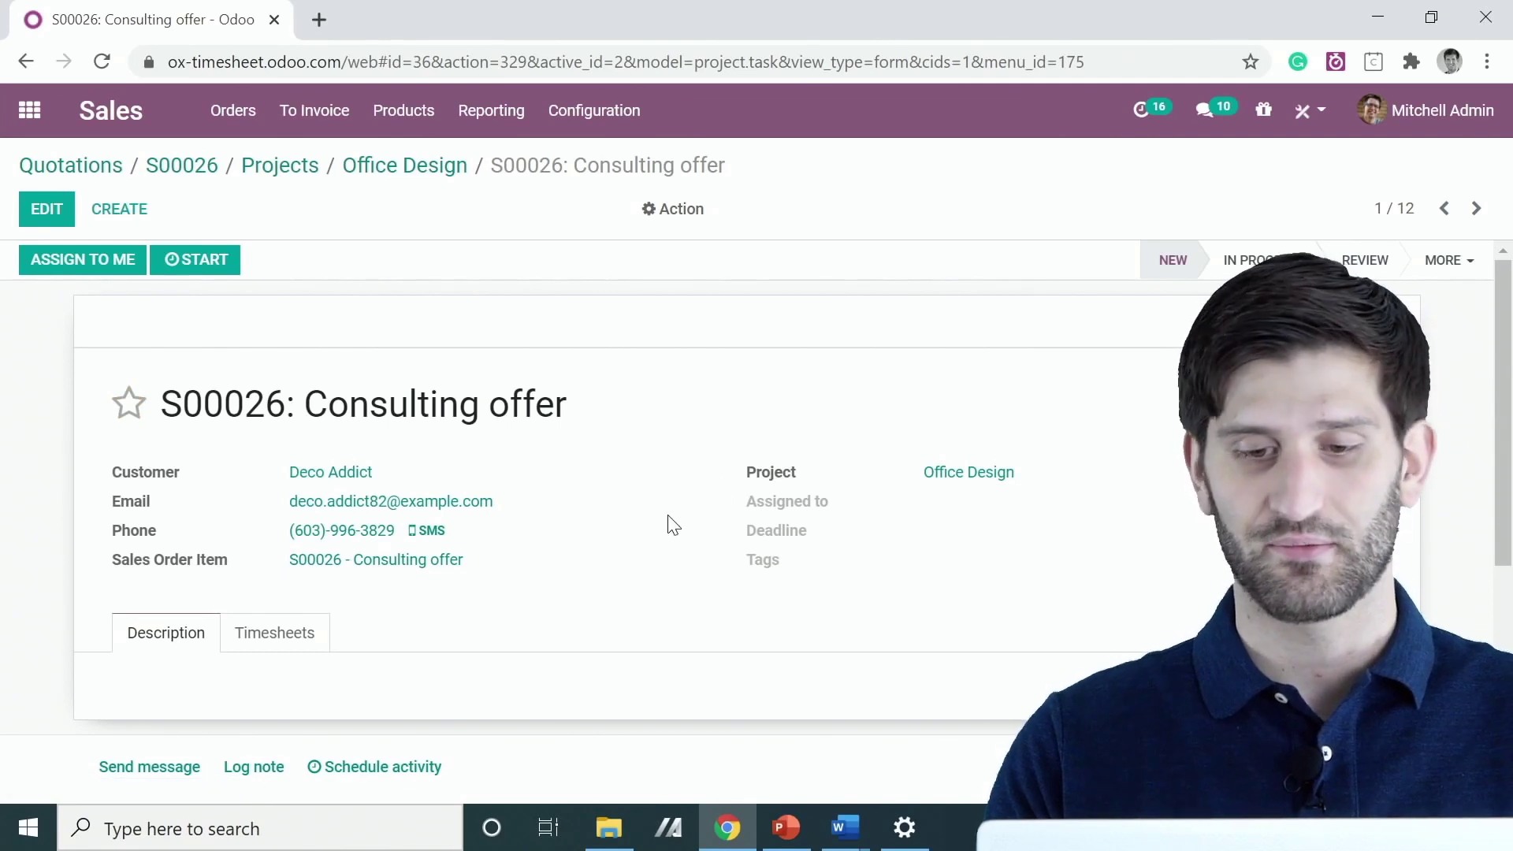
scroll(672, 535, down, 2)
scroll(788, 512, up, 2)
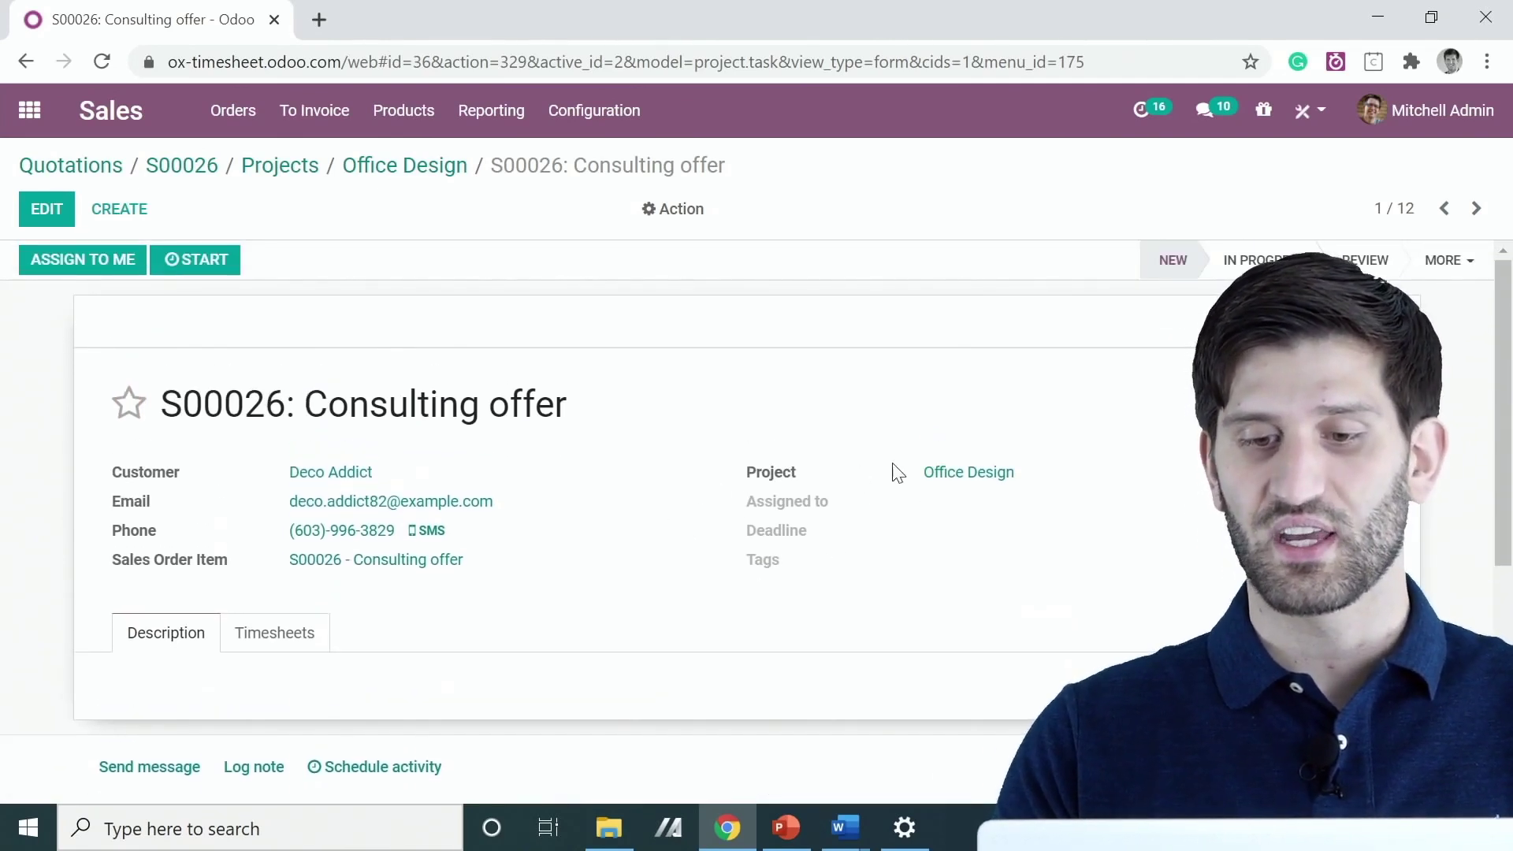
- Assign the Consulting offer task to yourself
click(81, 276)
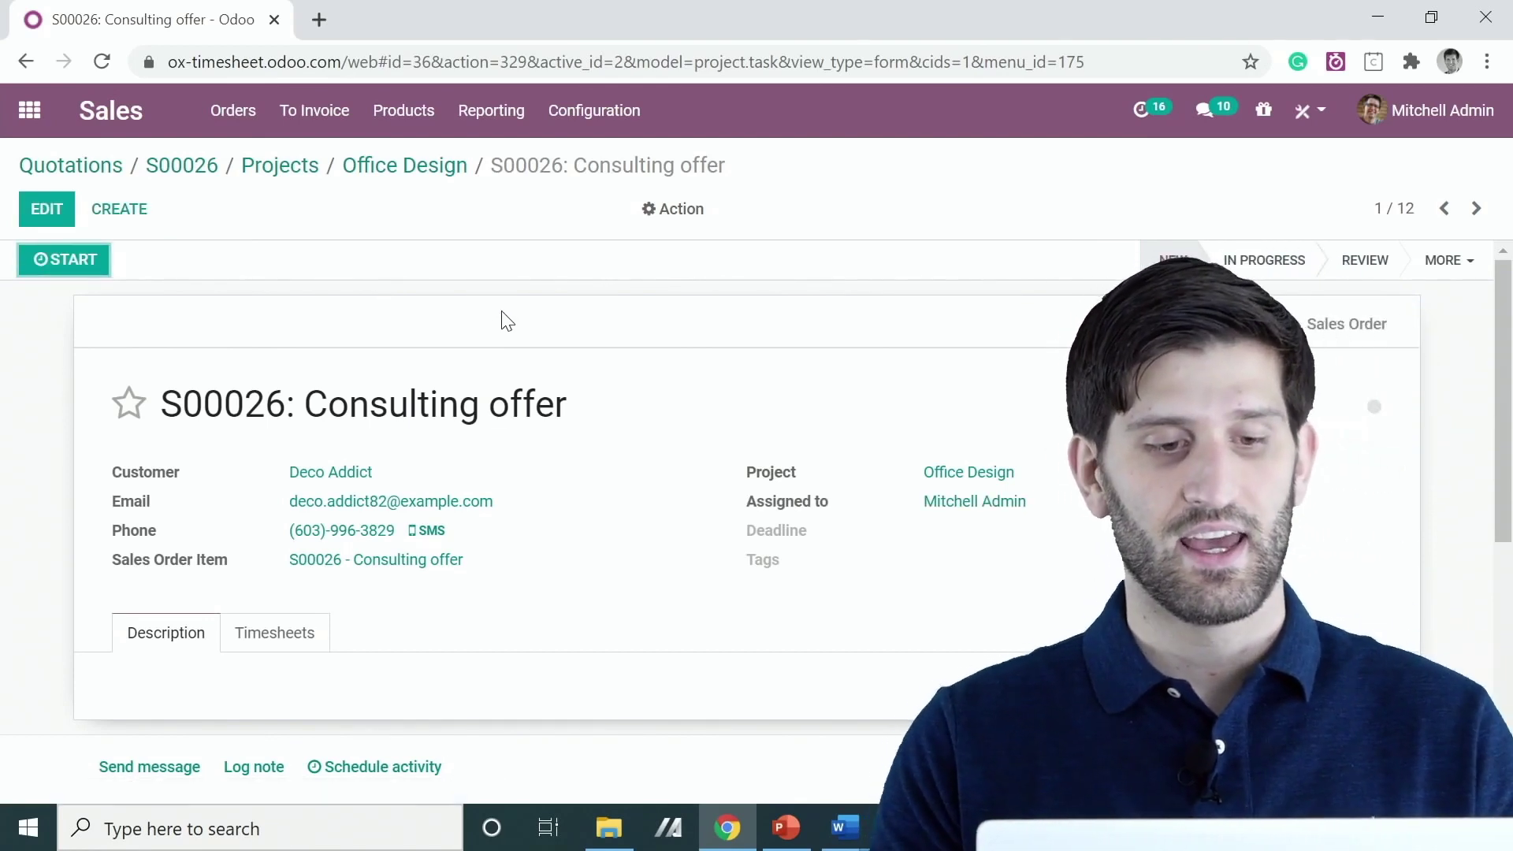
scroll(578, 442, down, 2)
scroll(635, 409, up, 2)
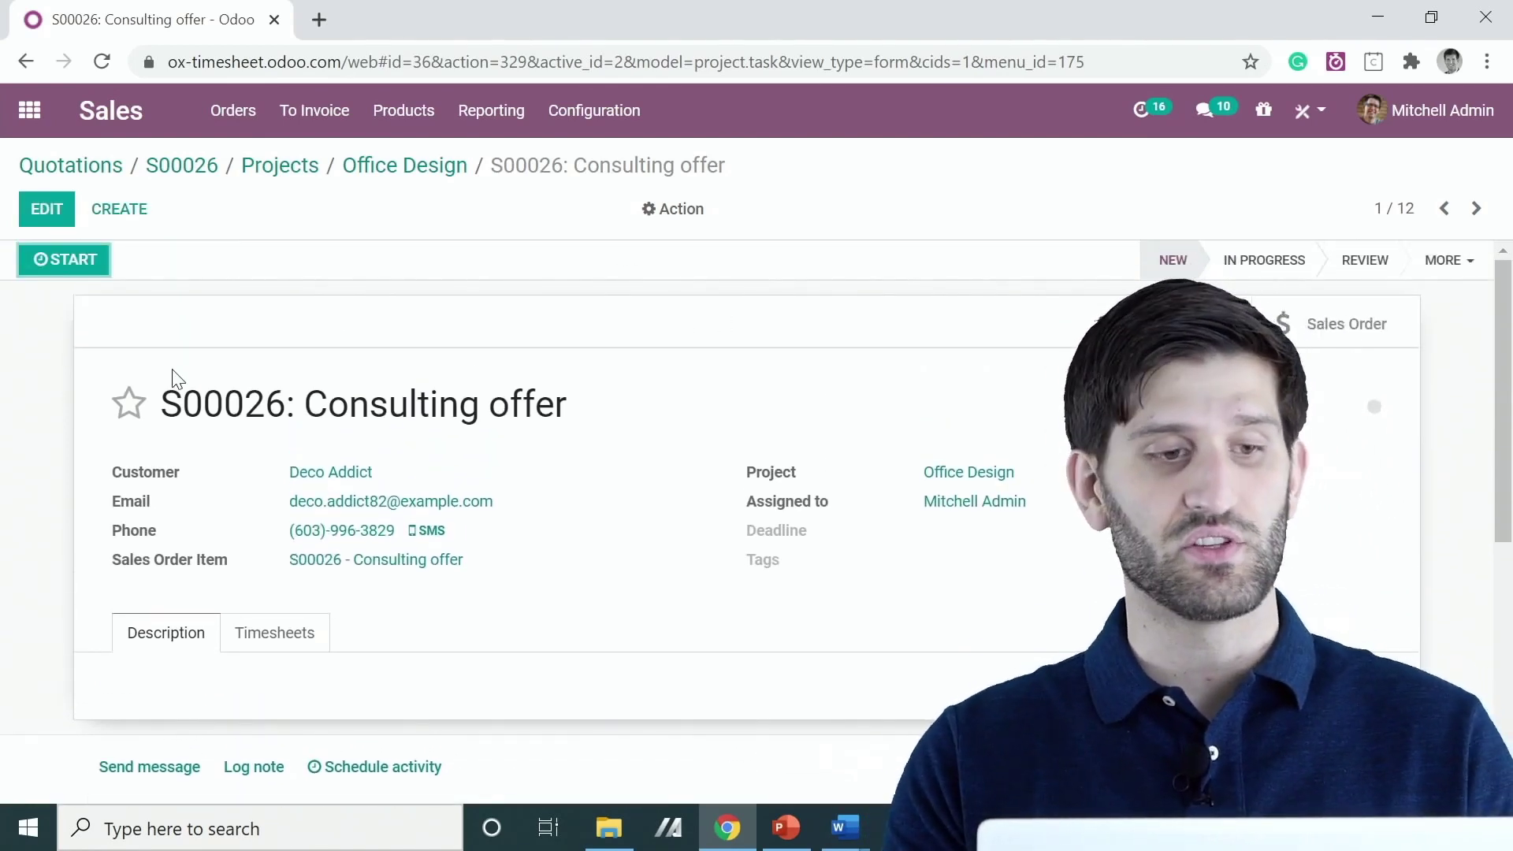
- Run the task's timer, stop it, and save the time spent with a duration of 30 and the description test1
click(83, 261)
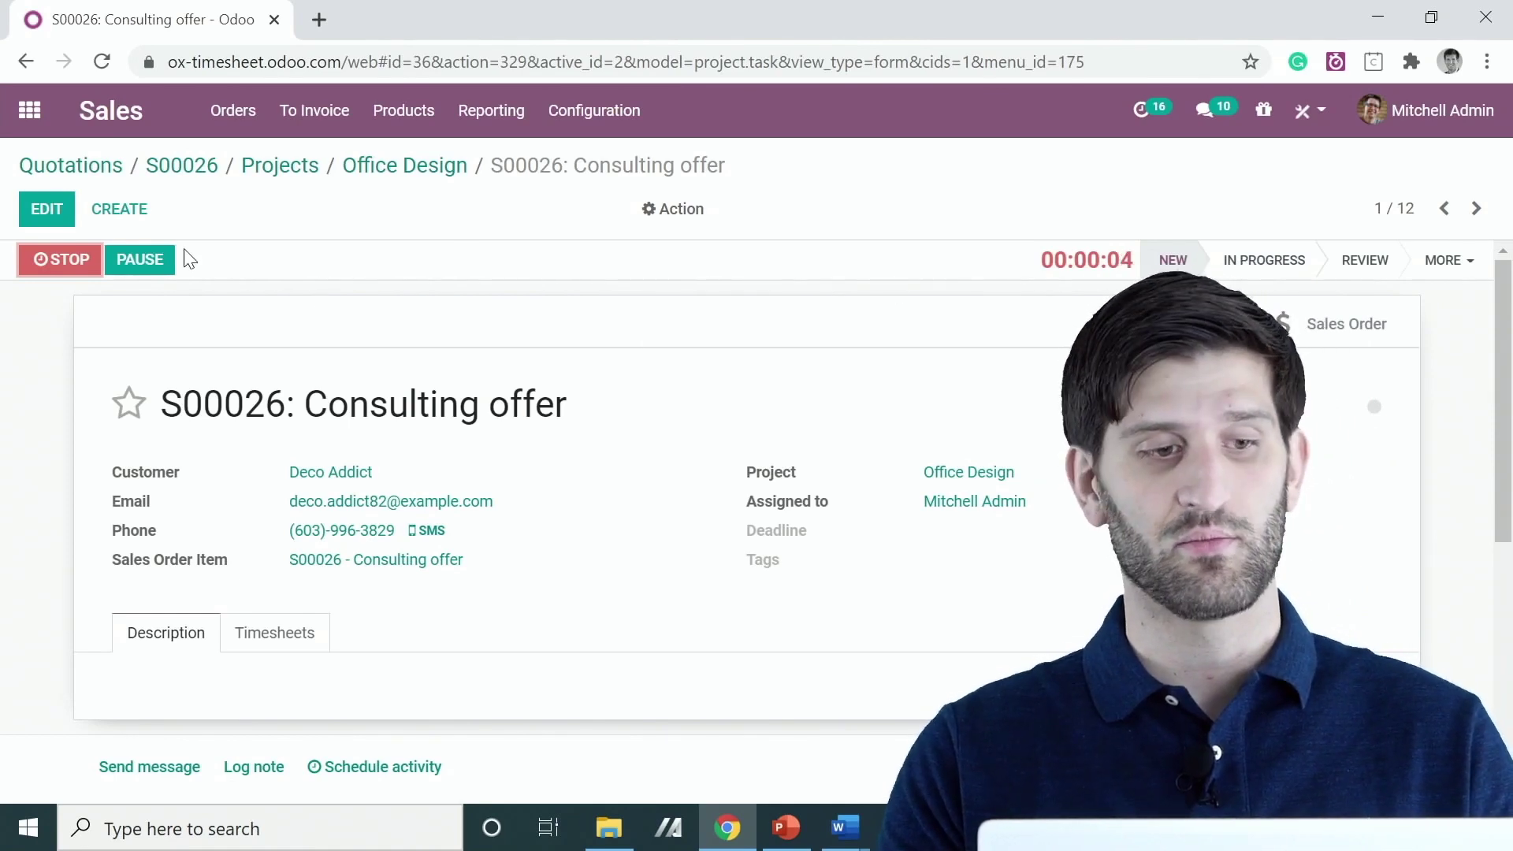
click(75, 264)
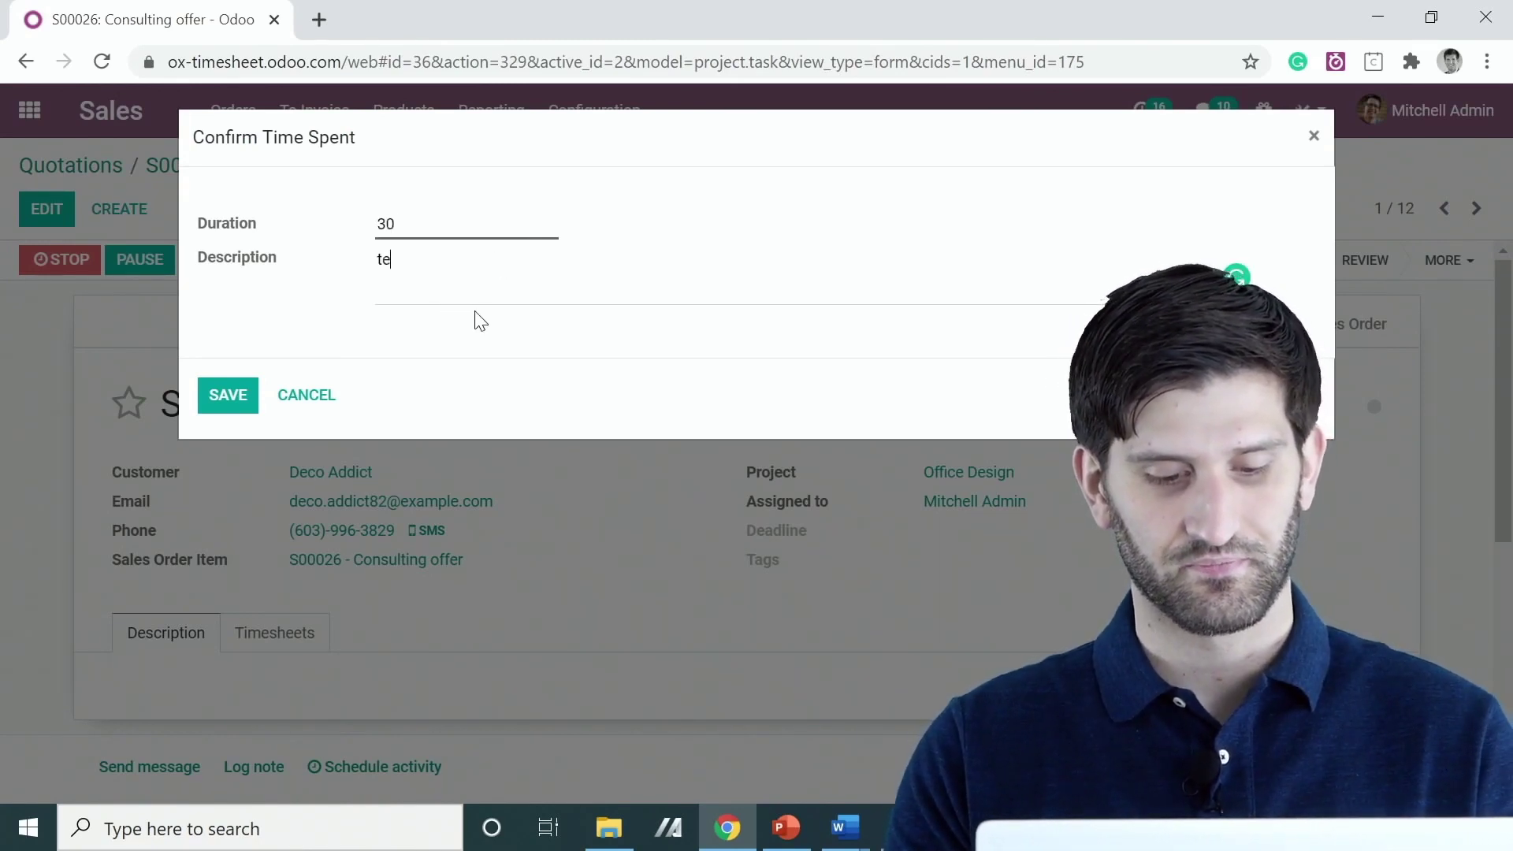
click(226, 397)
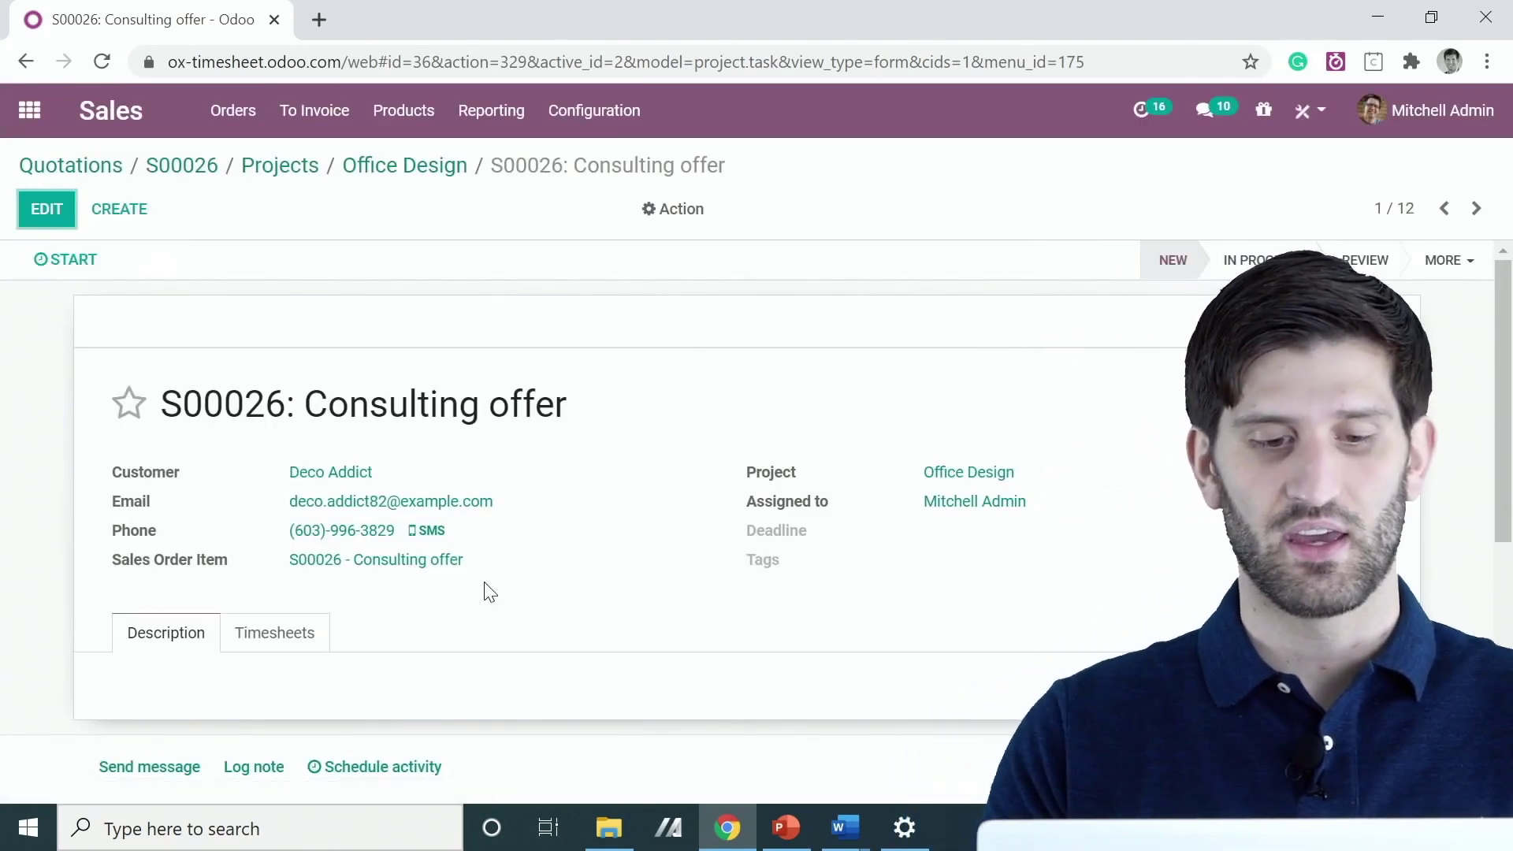
- Open the task's test1 timesheet entry, correct its duration to 3:00 hours, and save the task
click(325, 631)
scroll(552, 552, down, 1)
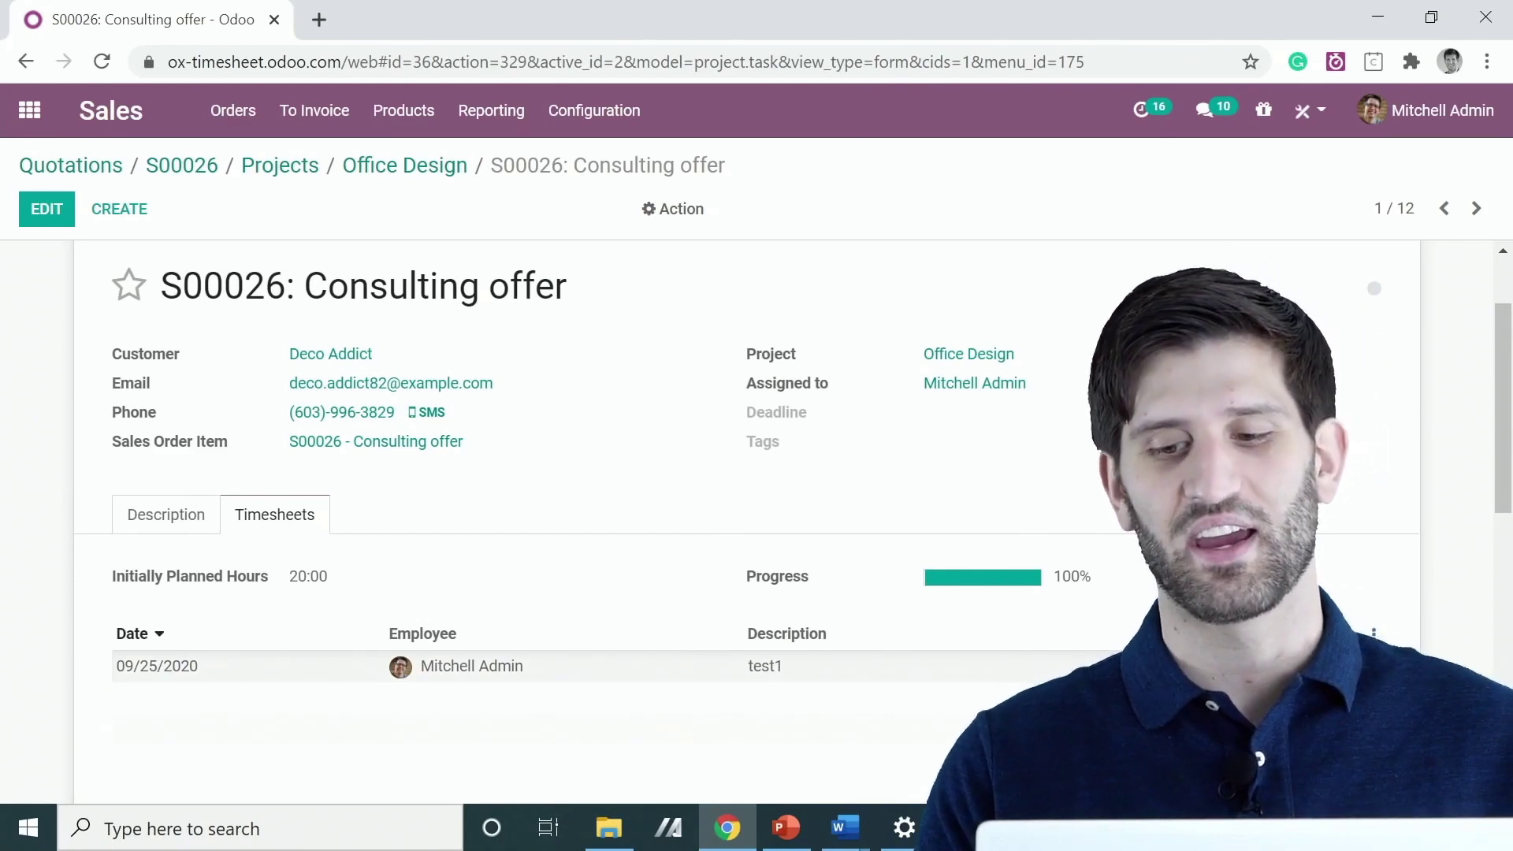
click(907, 666)
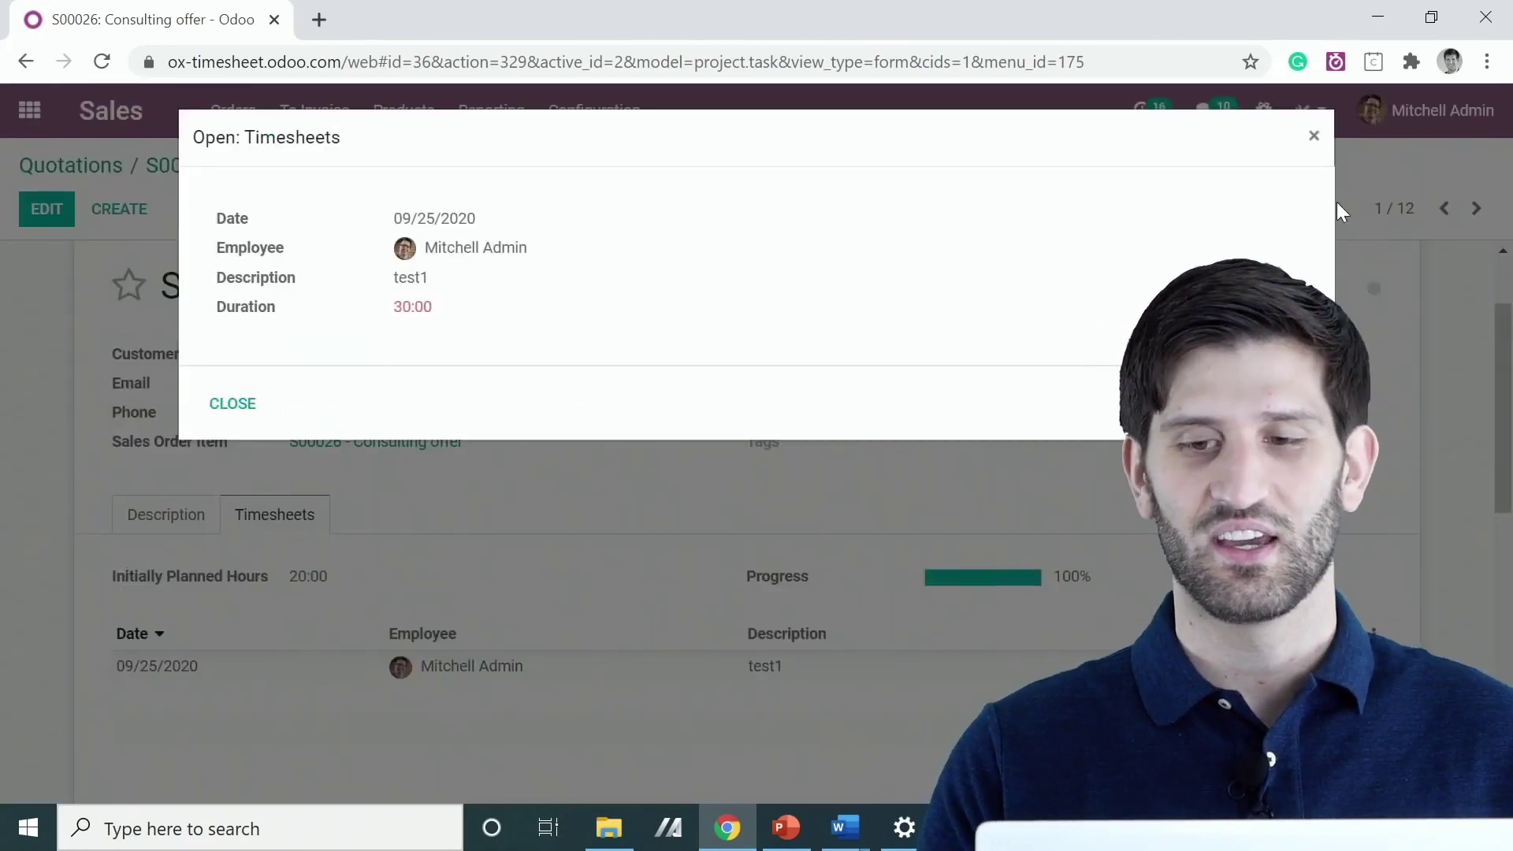
click(1313, 135)
click(47, 209)
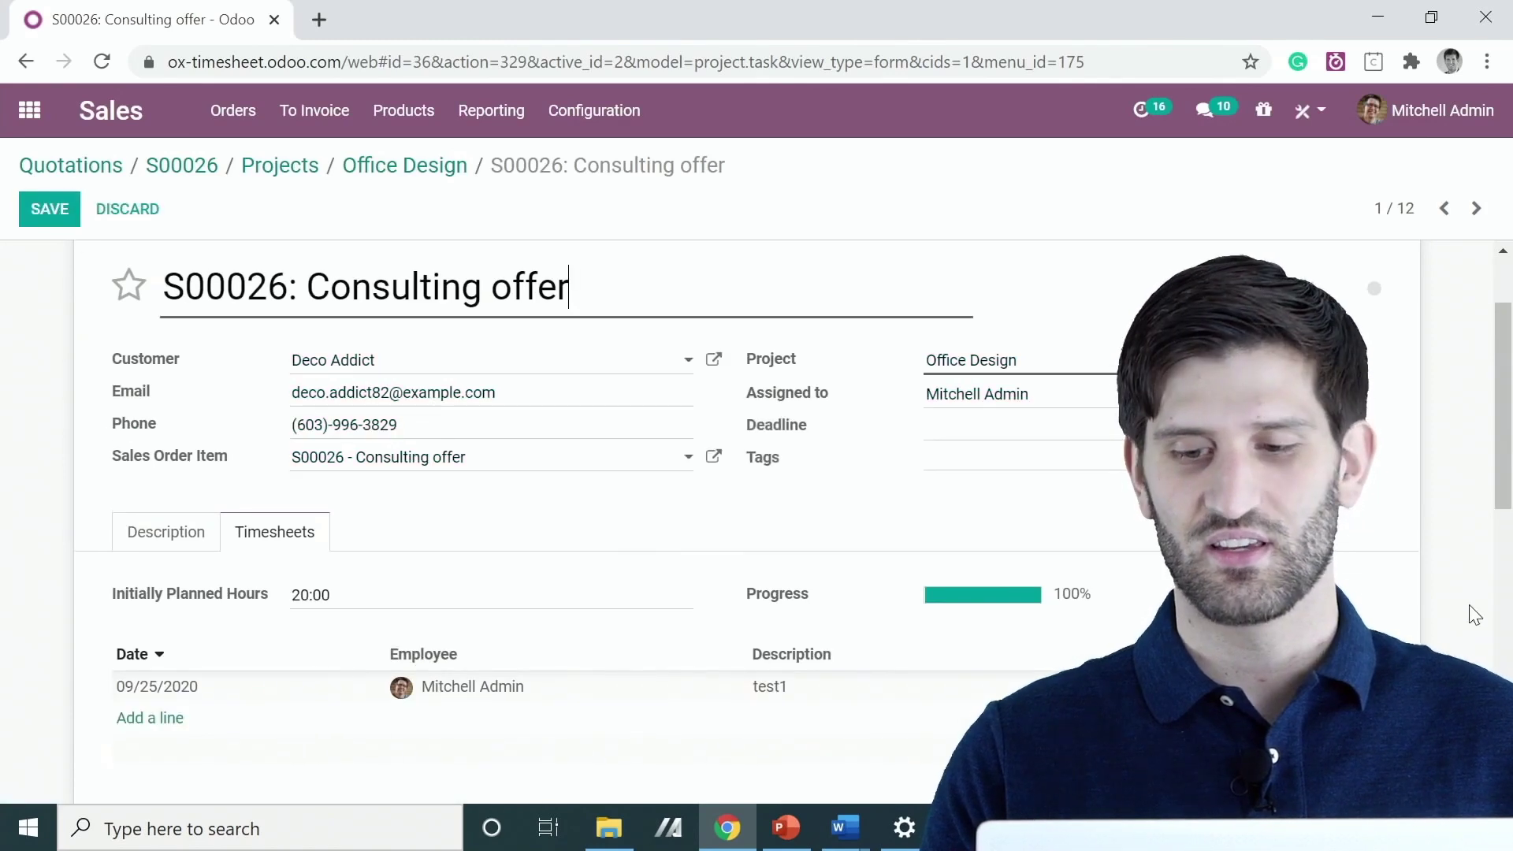
click(1134, 686)
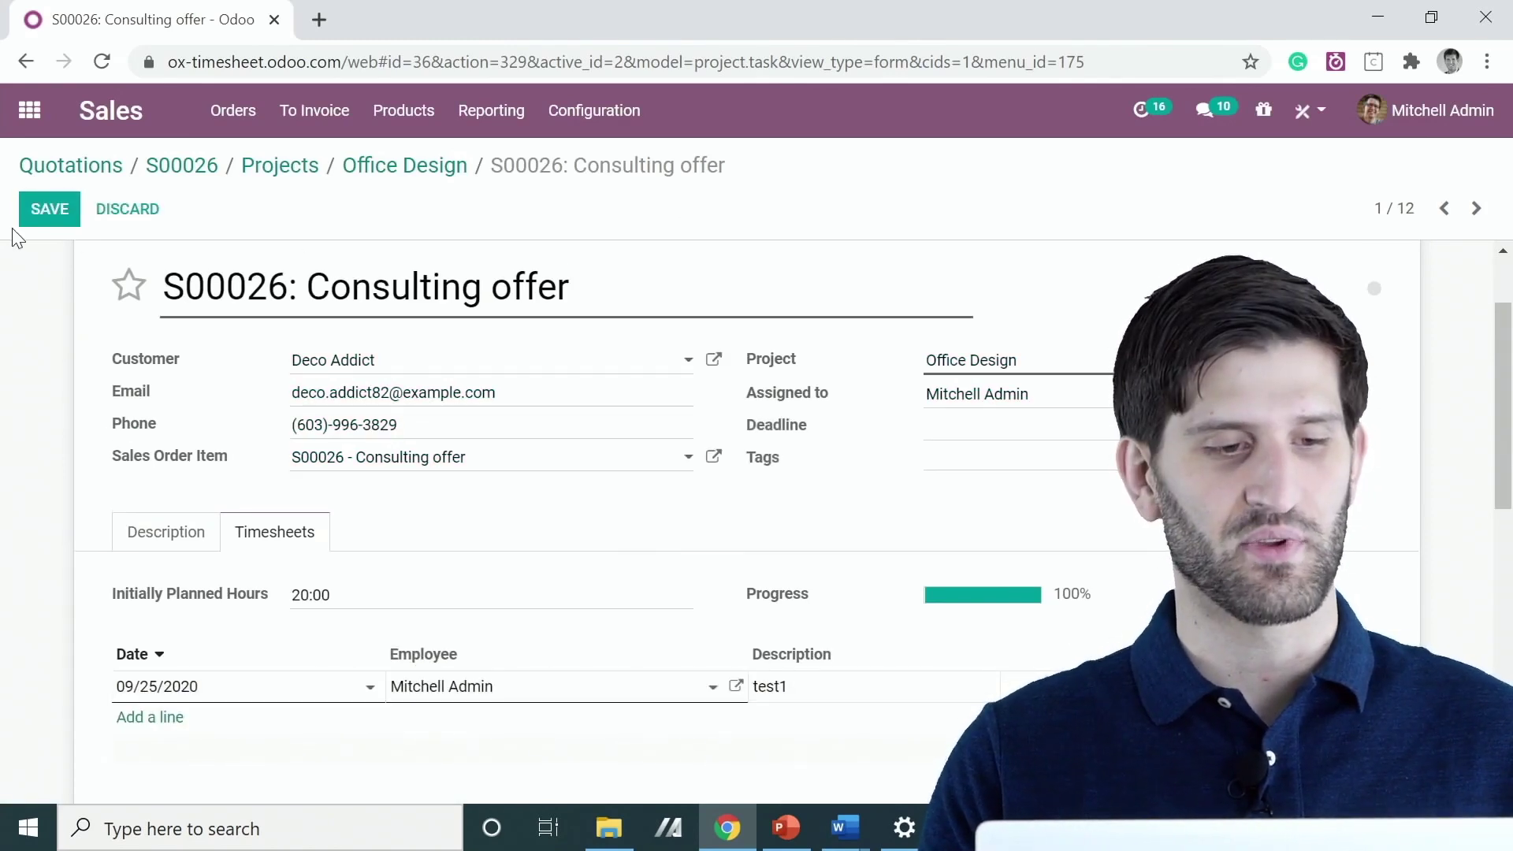
click(50, 209)
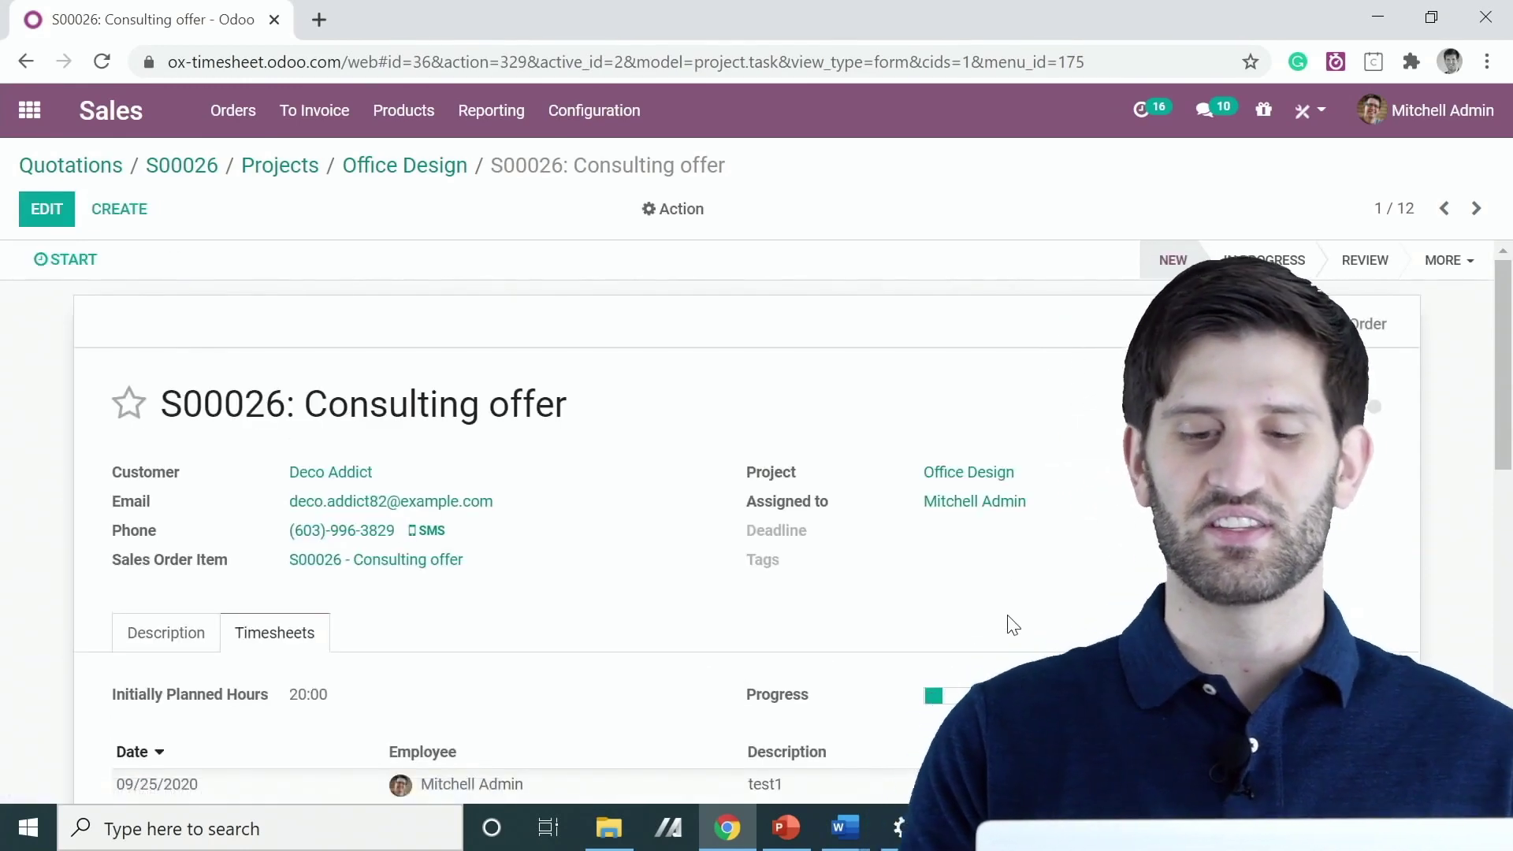
- Check the task's logged hours and progress, and move the task to the In Progress stage
scroll(1007, 625, down, 3)
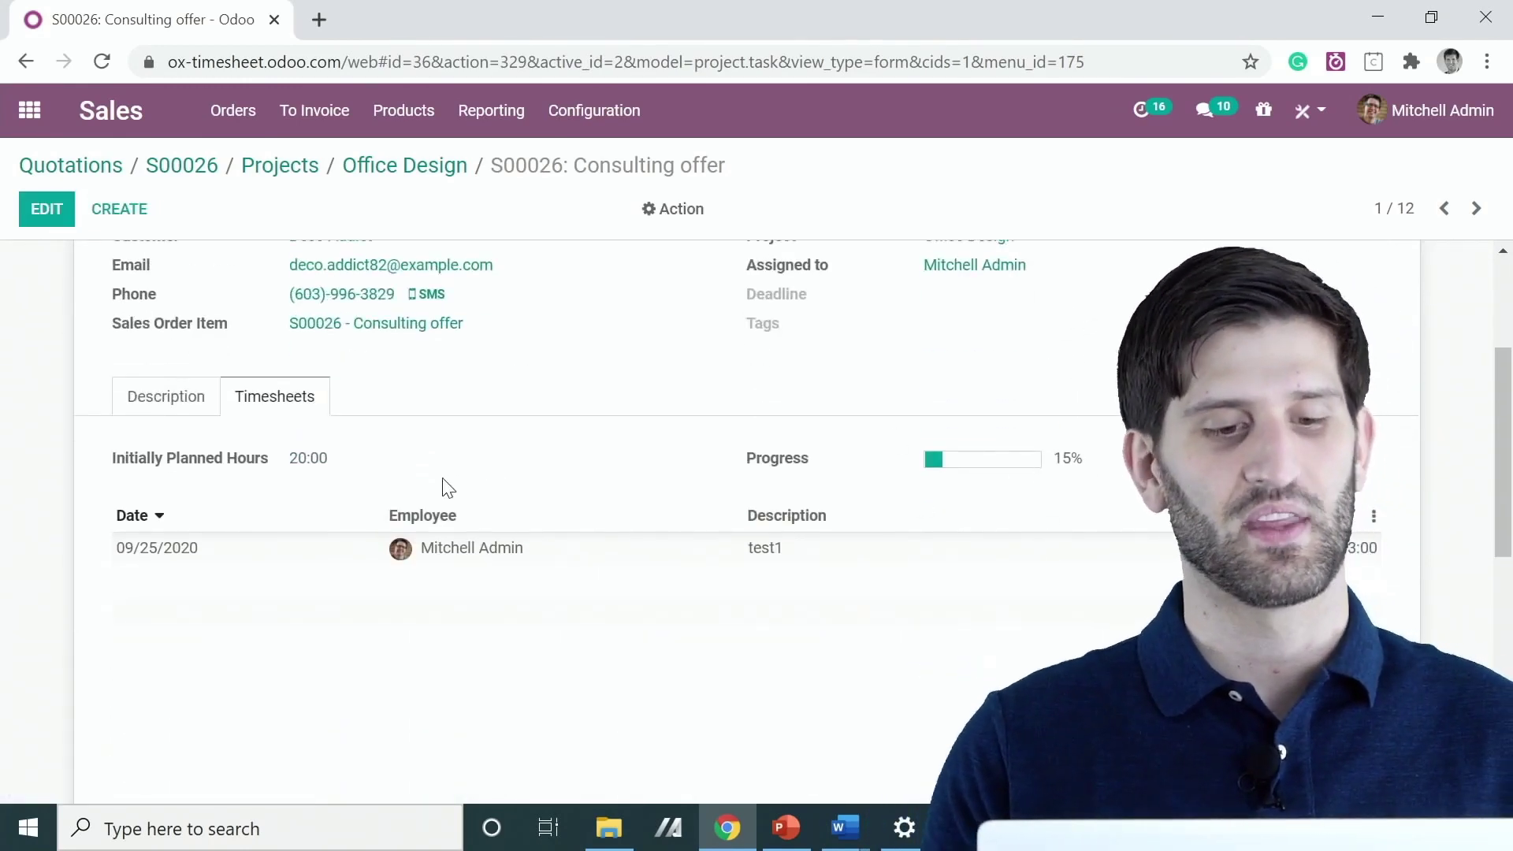
scroll(441, 504, up, 3)
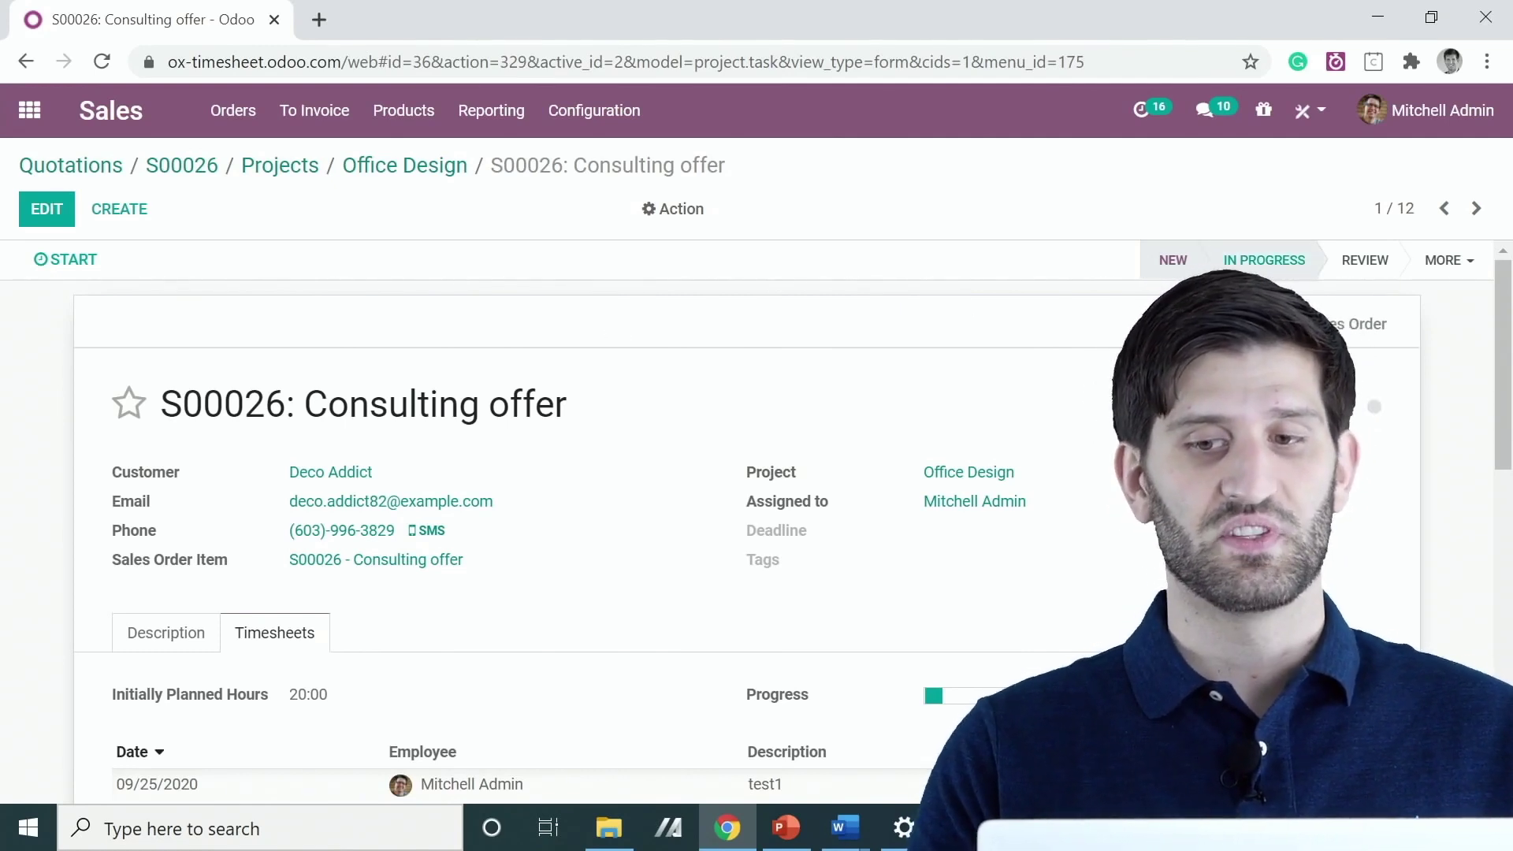
click(1261, 269)
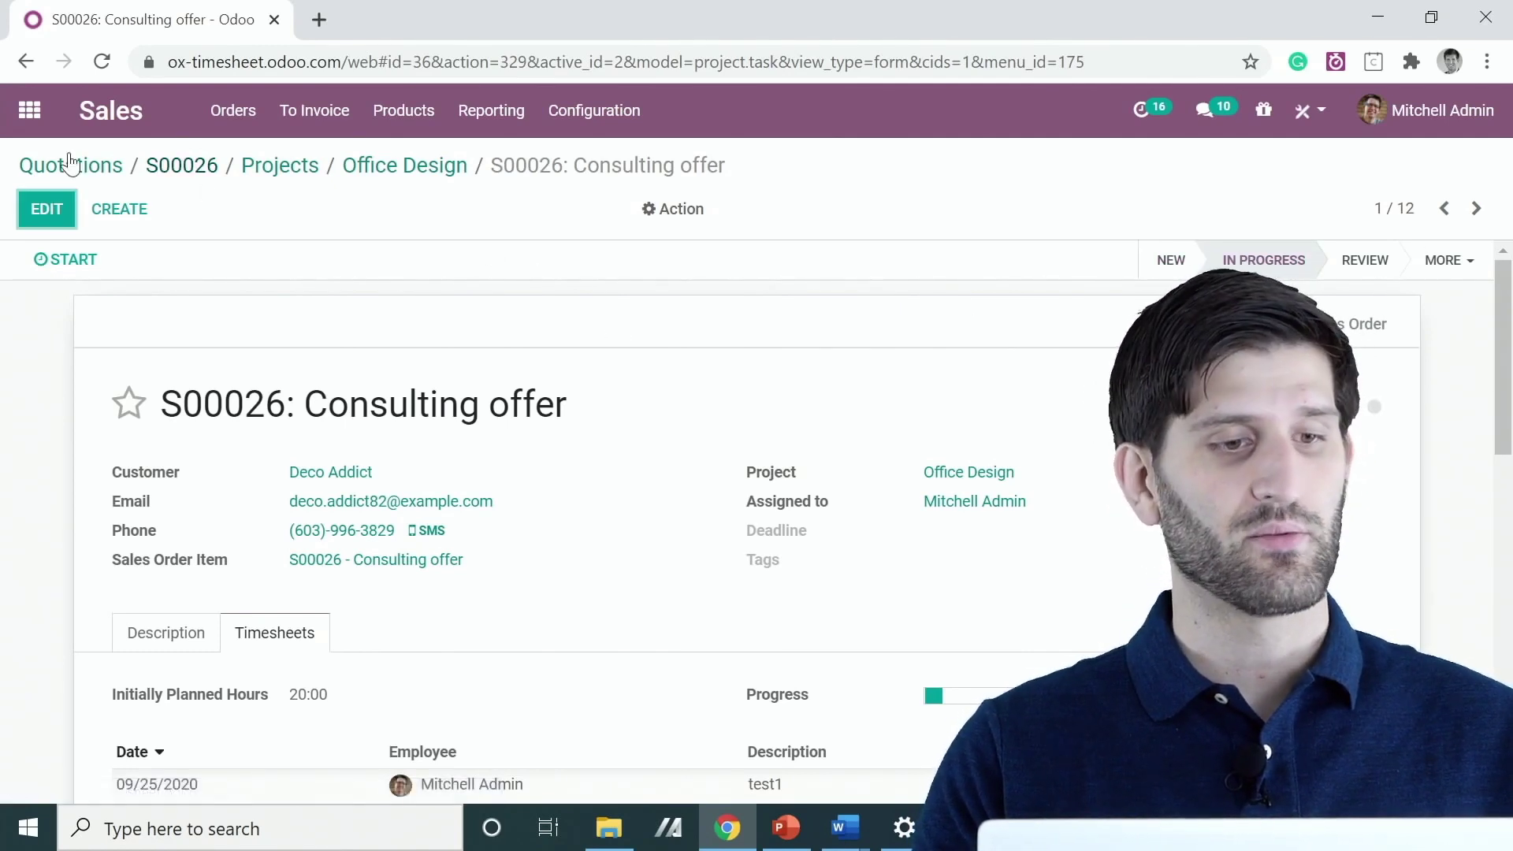
- Go to the Timesheets app and record time on the AGR project's Furniture Delivery line by starting and stopping its timer
click(28, 116)
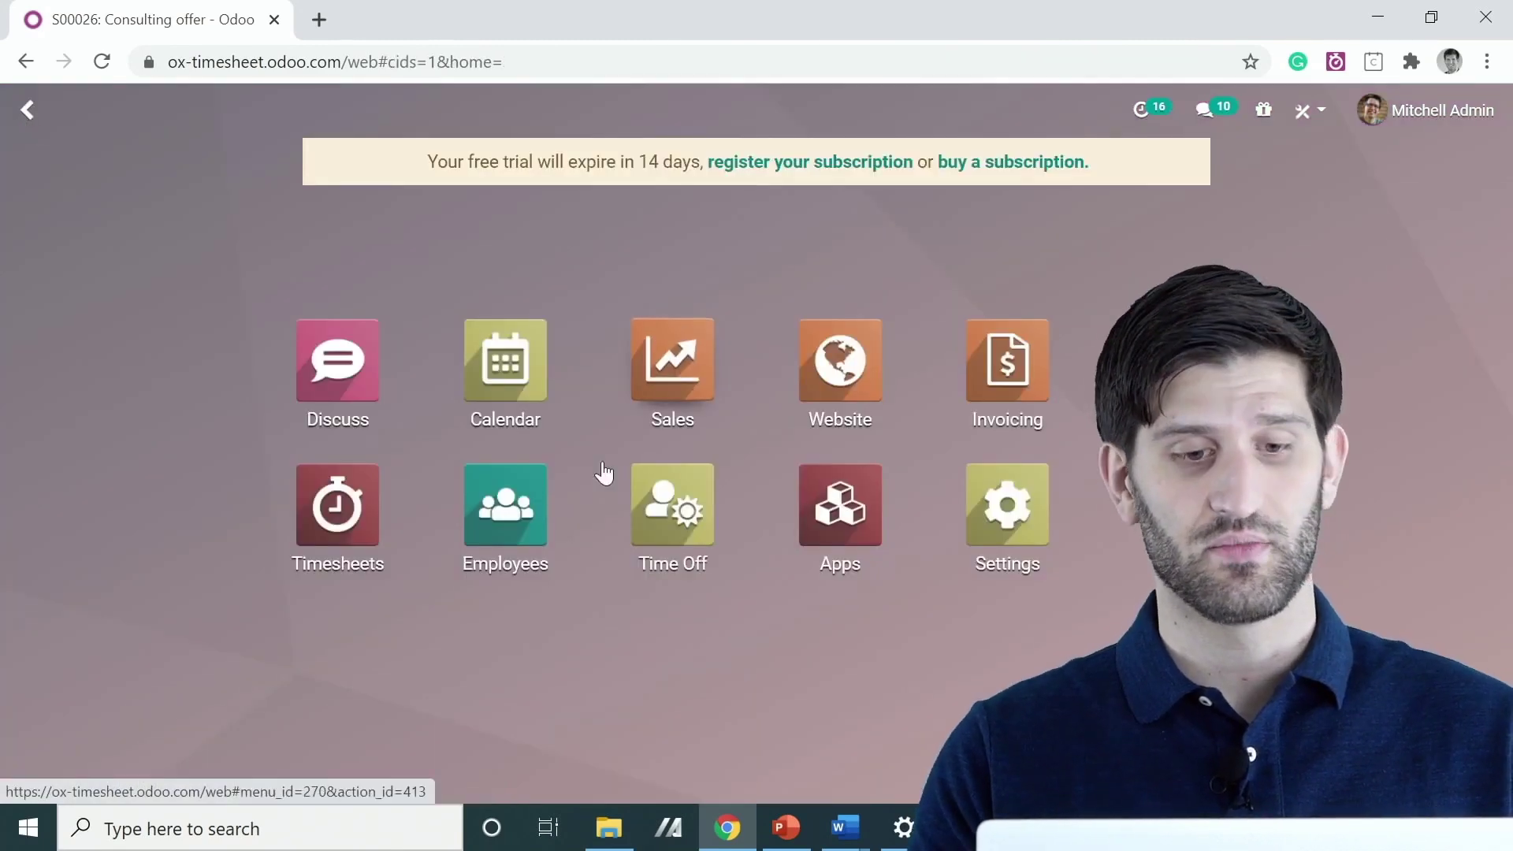
click(353, 501)
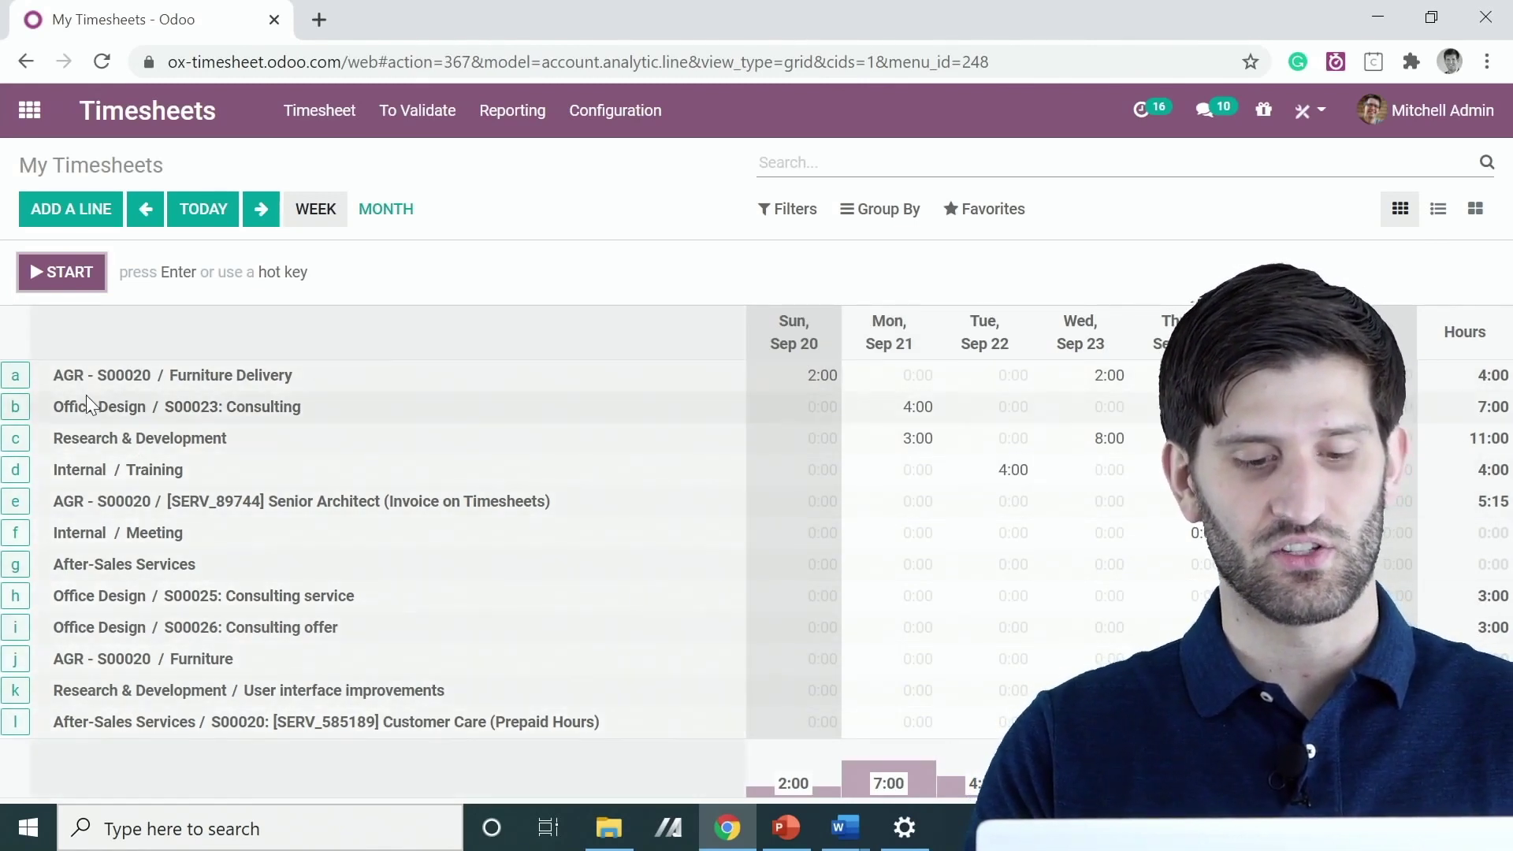
click(210, 380)
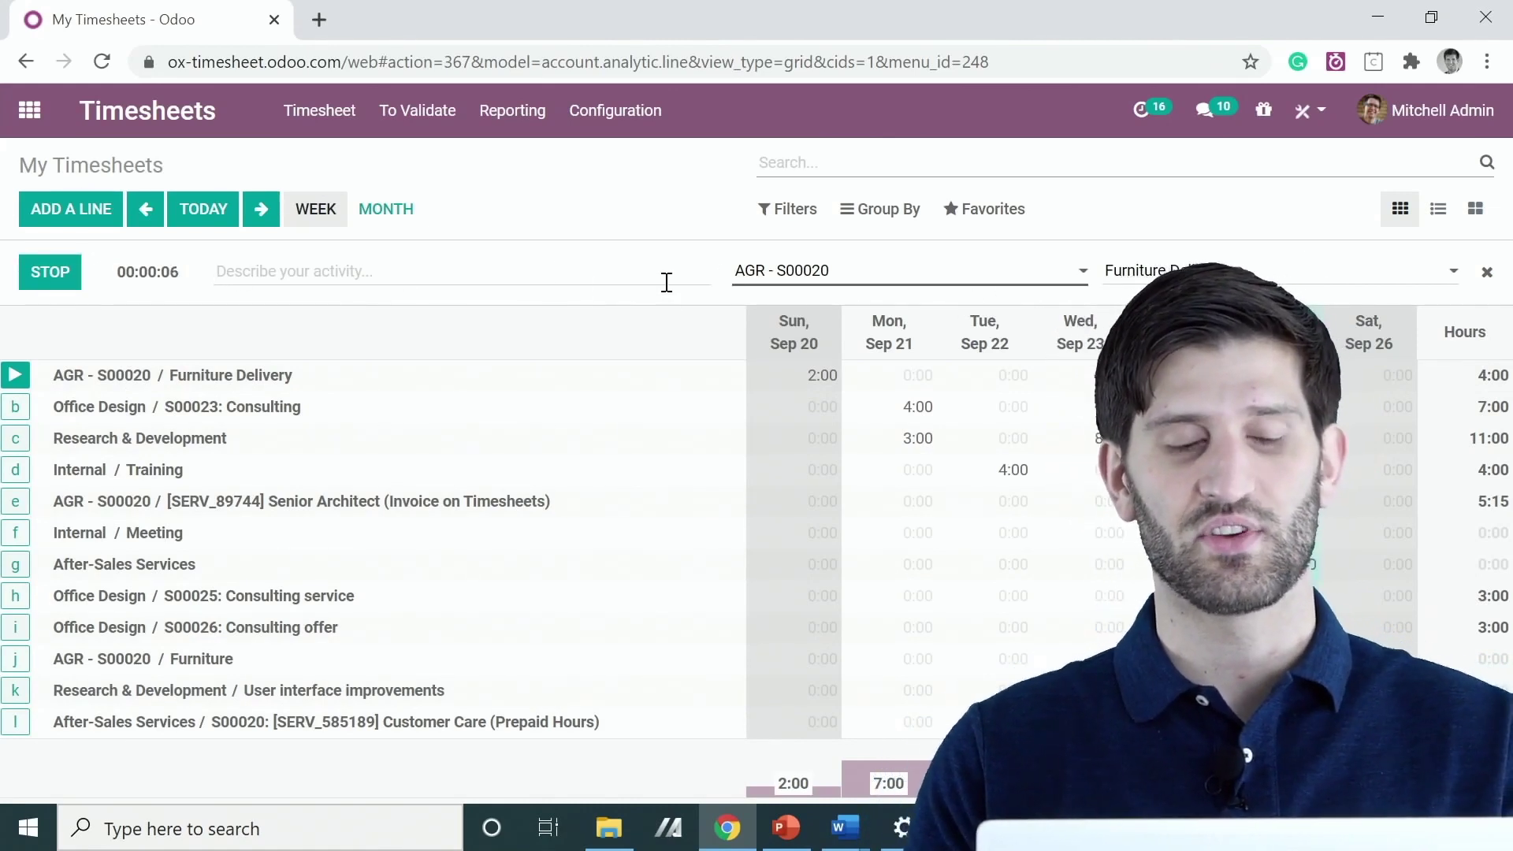
click(52, 282)
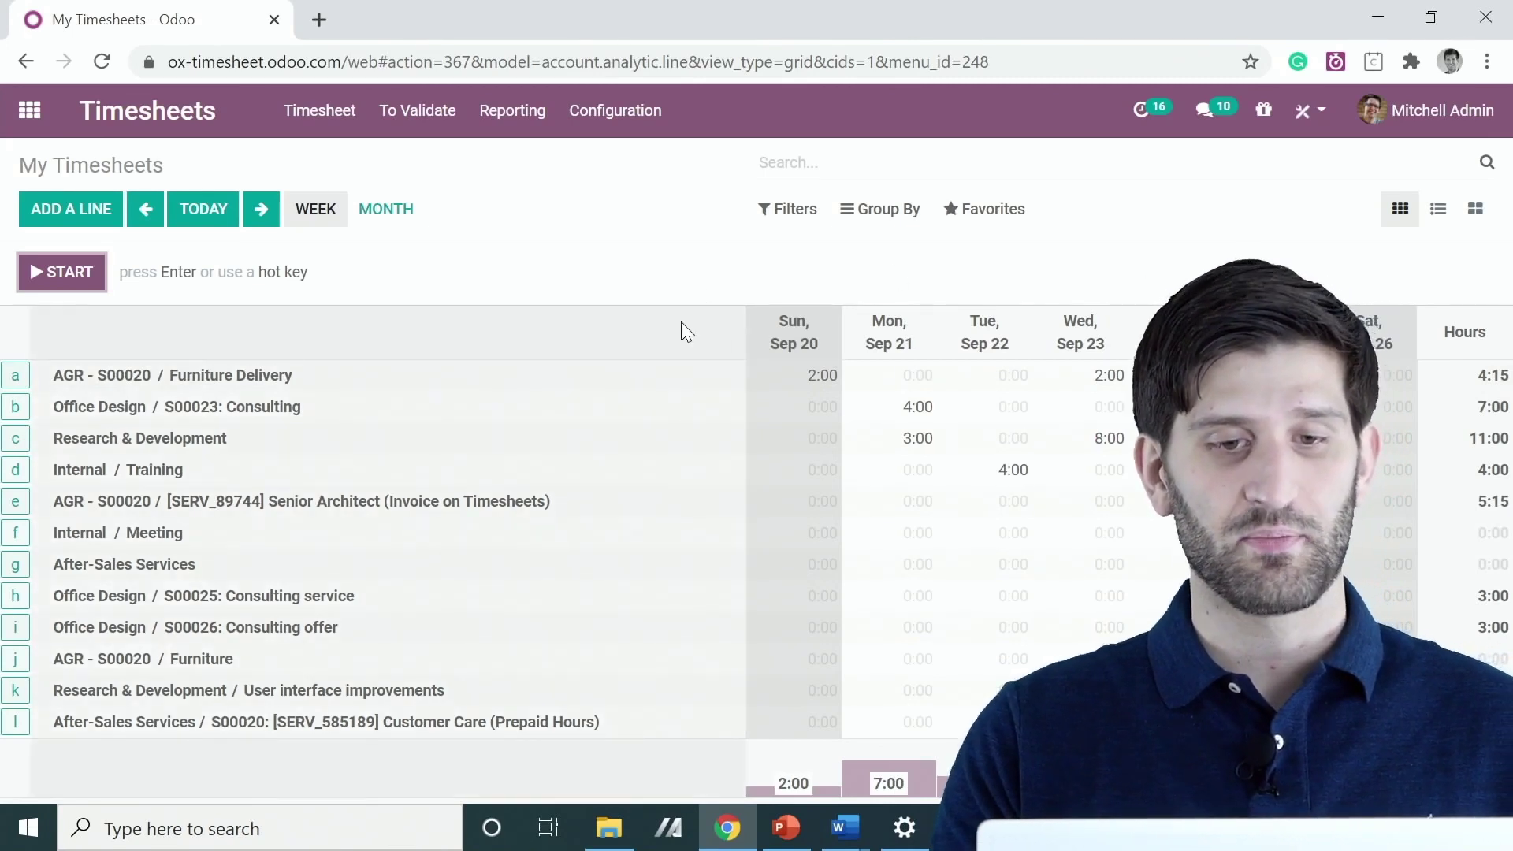
- Look over the available timesheet filters, view the timesheets grouped by project, and clear the grouping
click(788, 209)
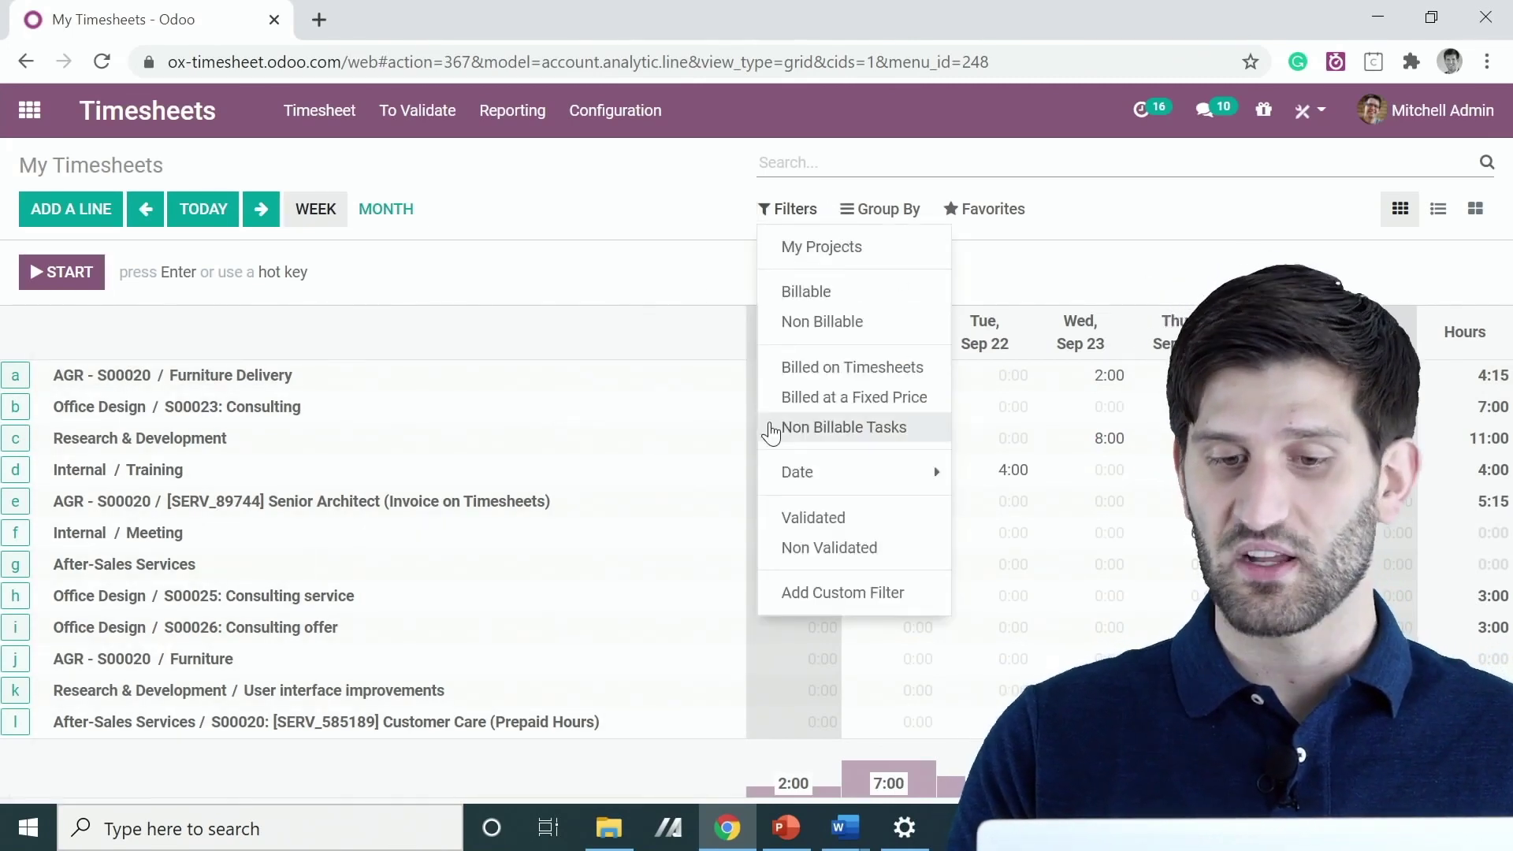
click(902, 212)
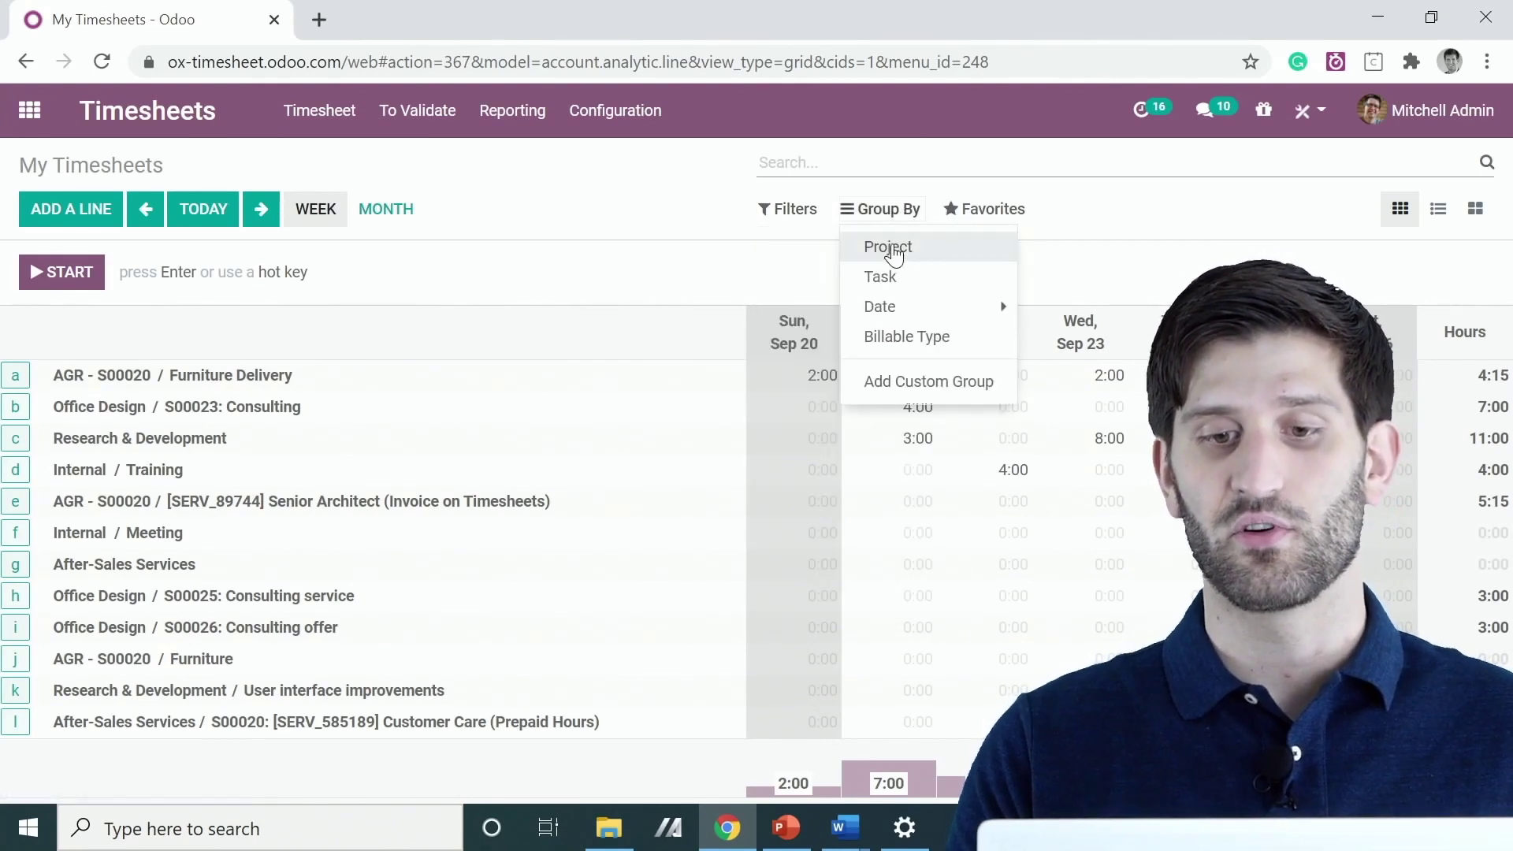
click(889, 251)
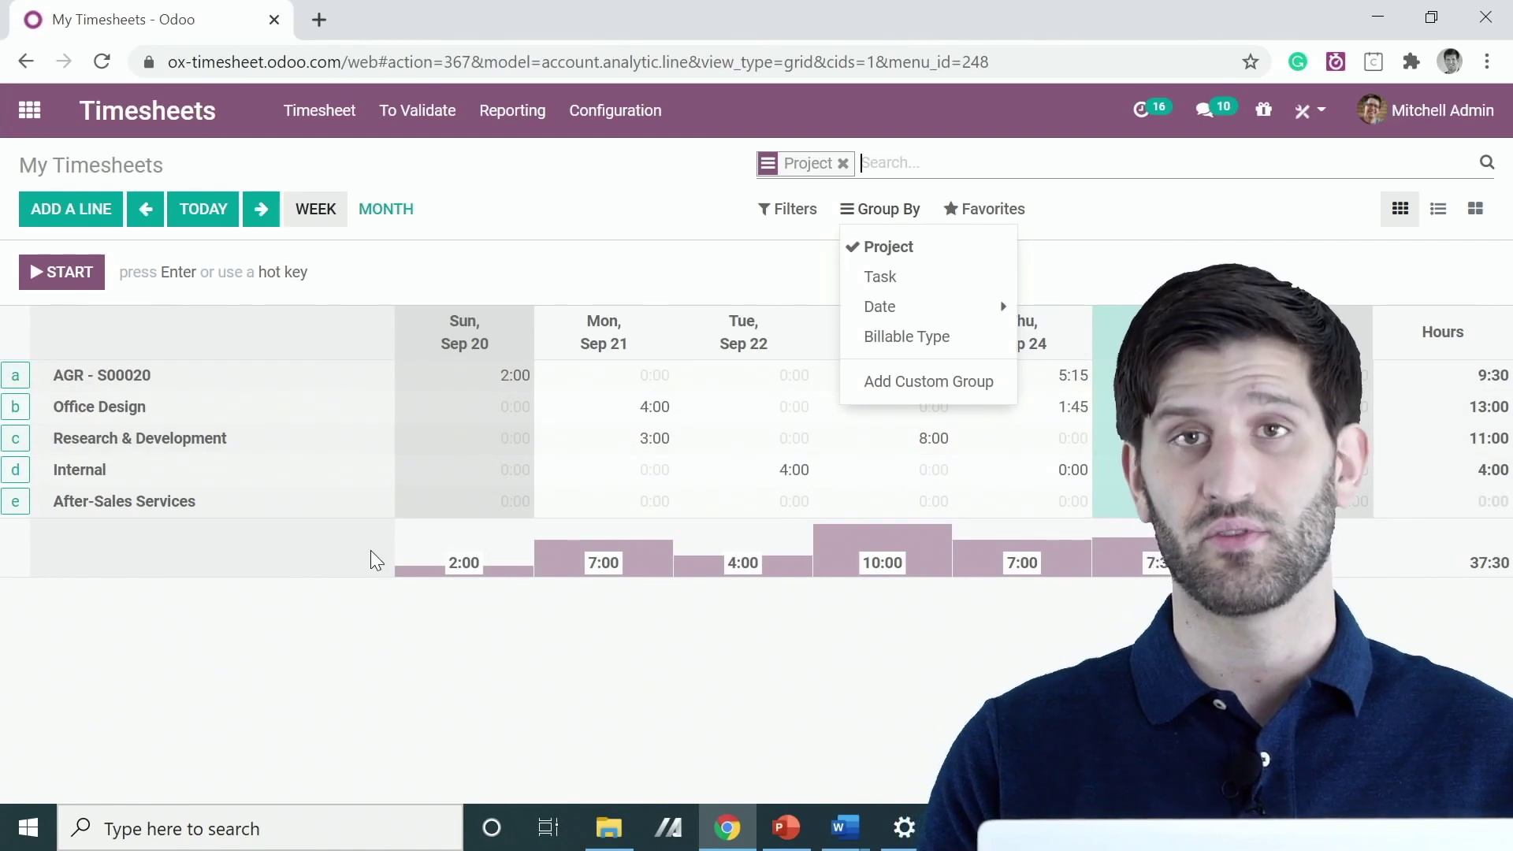
click(725, 179)
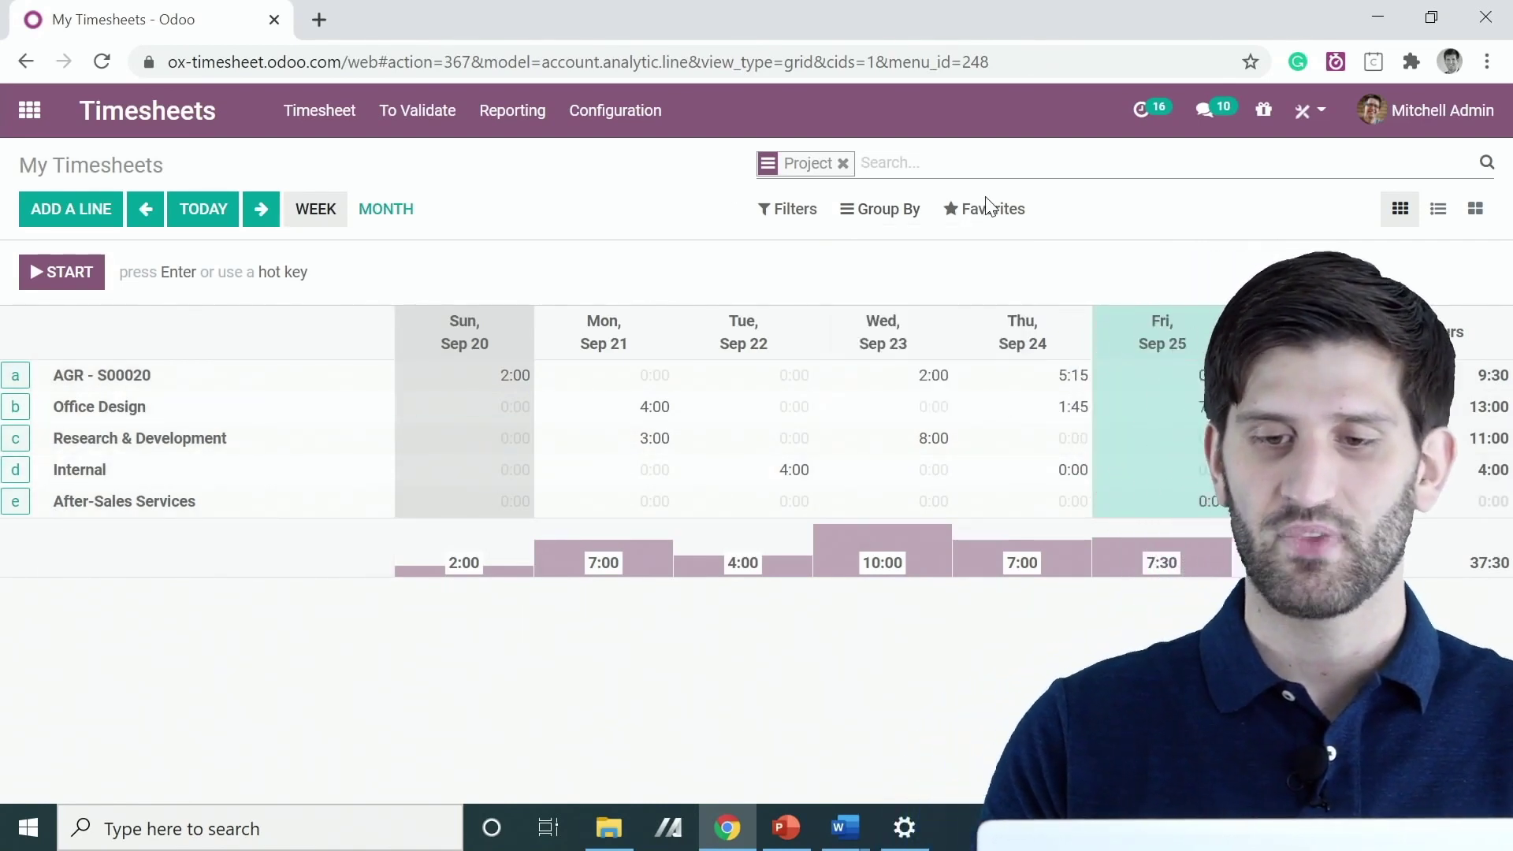
click(843, 163)
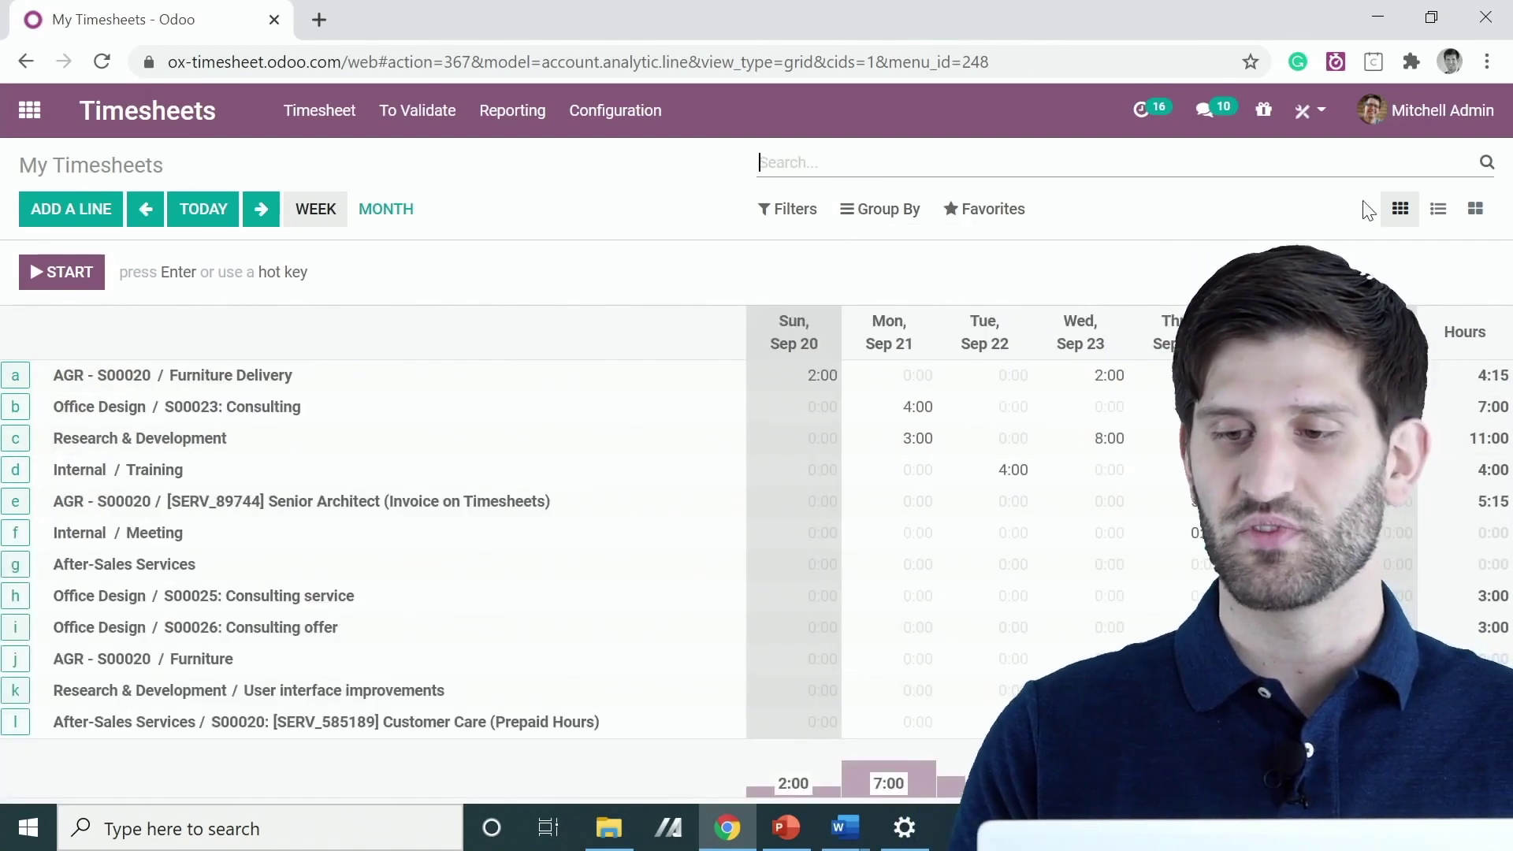
- Open the Timesheet App page and start a new activity in the mobile timesheet view
click(303, 123)
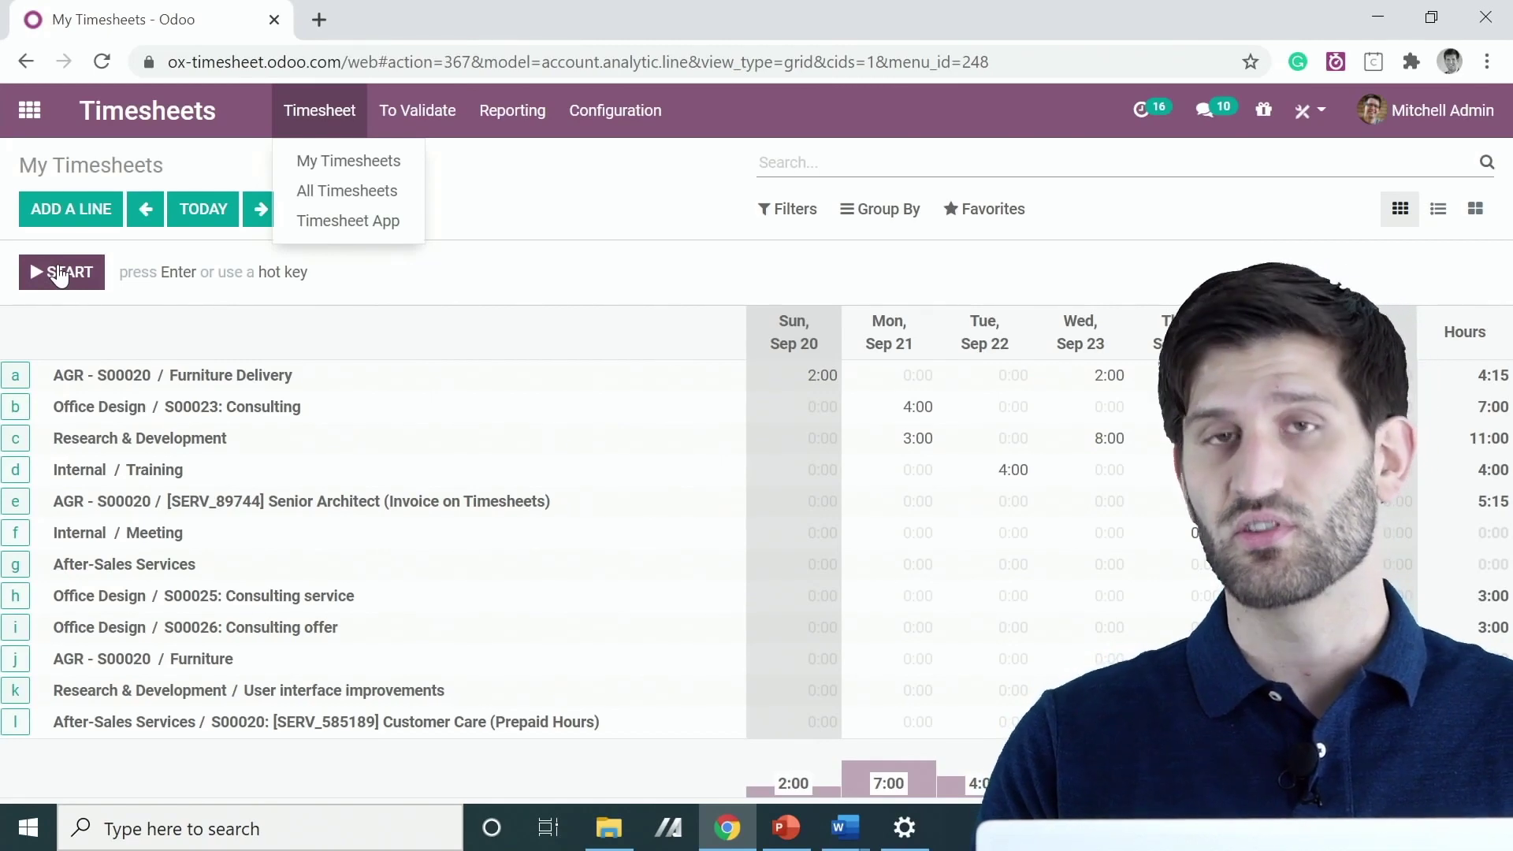
click(407, 227)
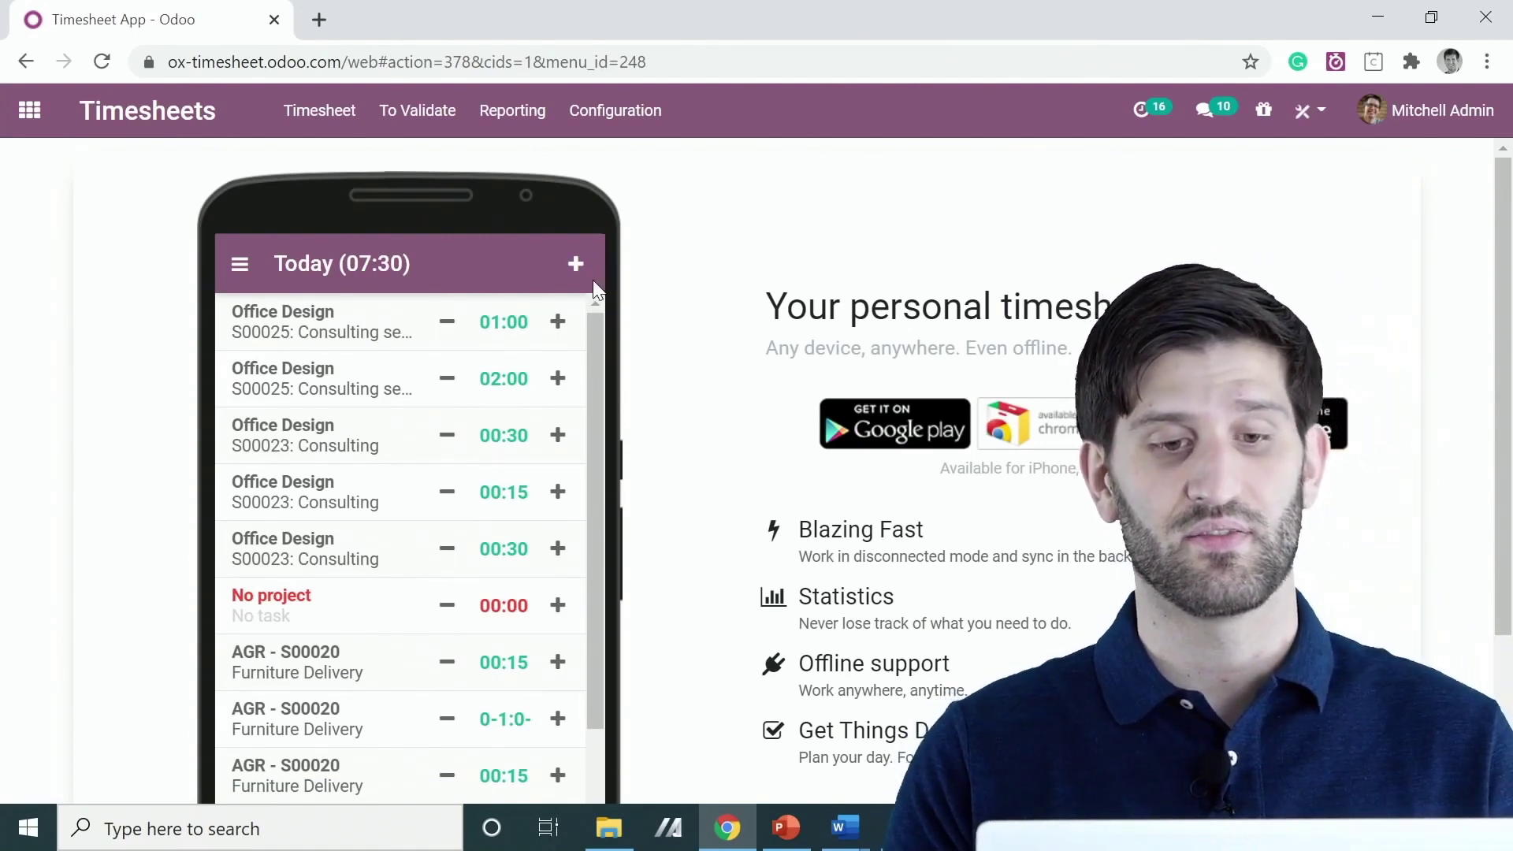
scroll(650, 369, down, 3)
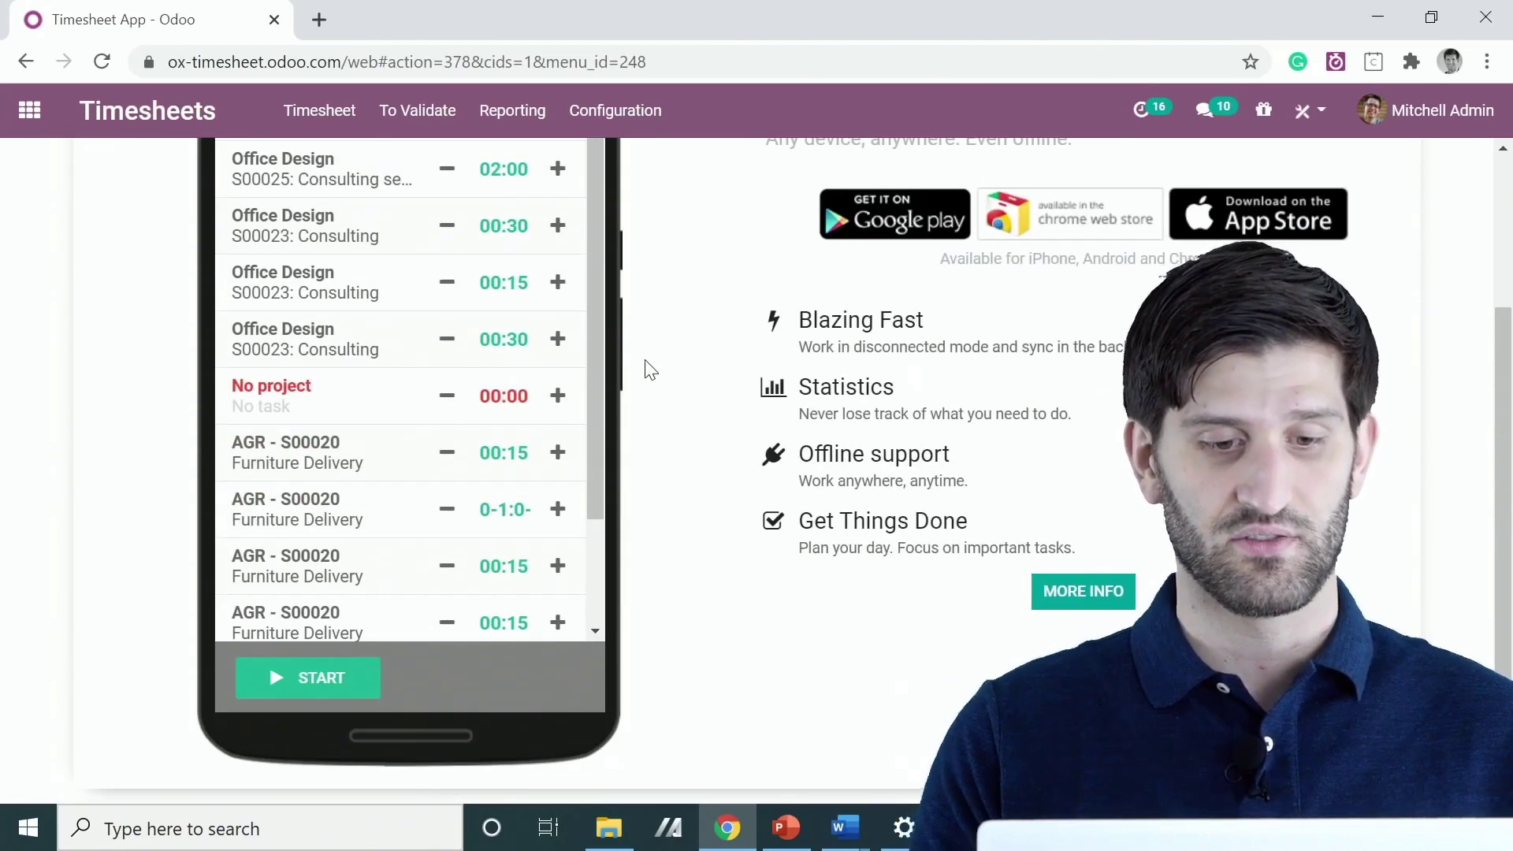
scroll(650, 369, up, 2)
click(575, 173)
scroll(621, 371, down, 1)
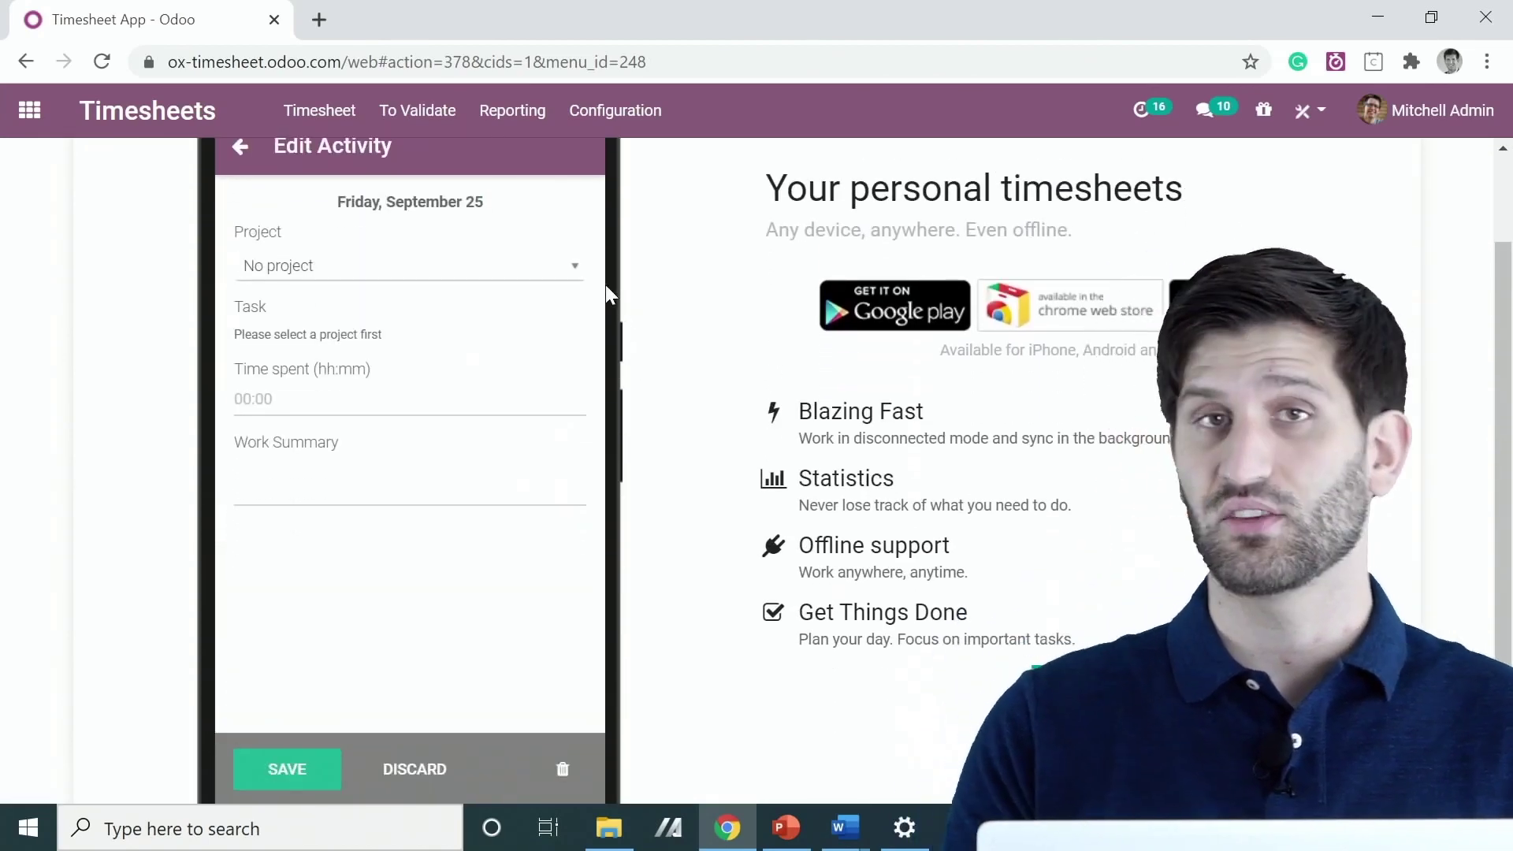
- Log 02:00 hours on the Office Design project's S00026: Consulting offer task with the work summary "test2" and save the activity
click(404, 268)
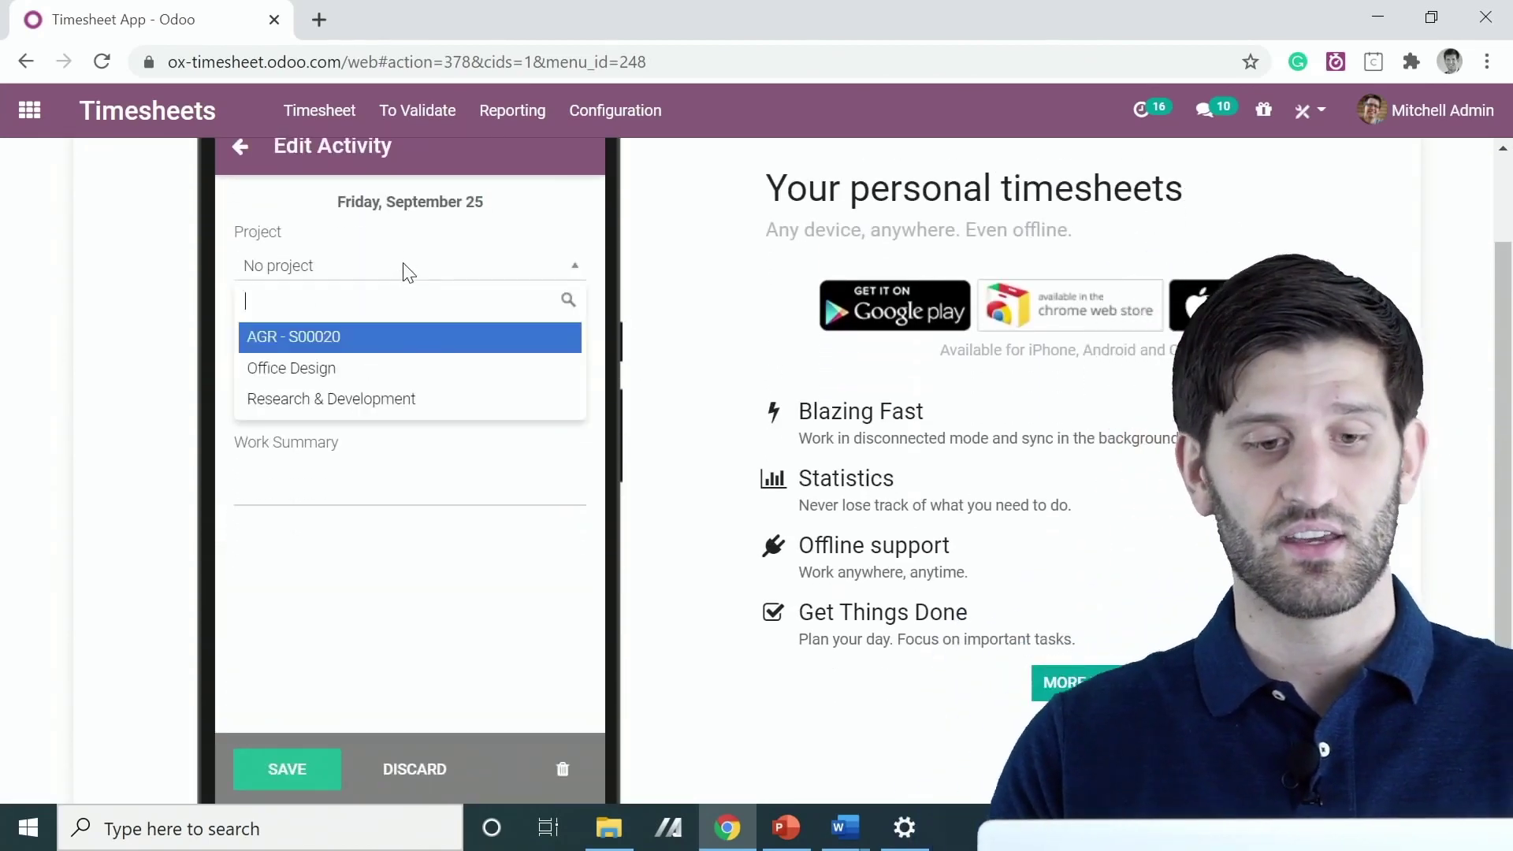
click(416, 369)
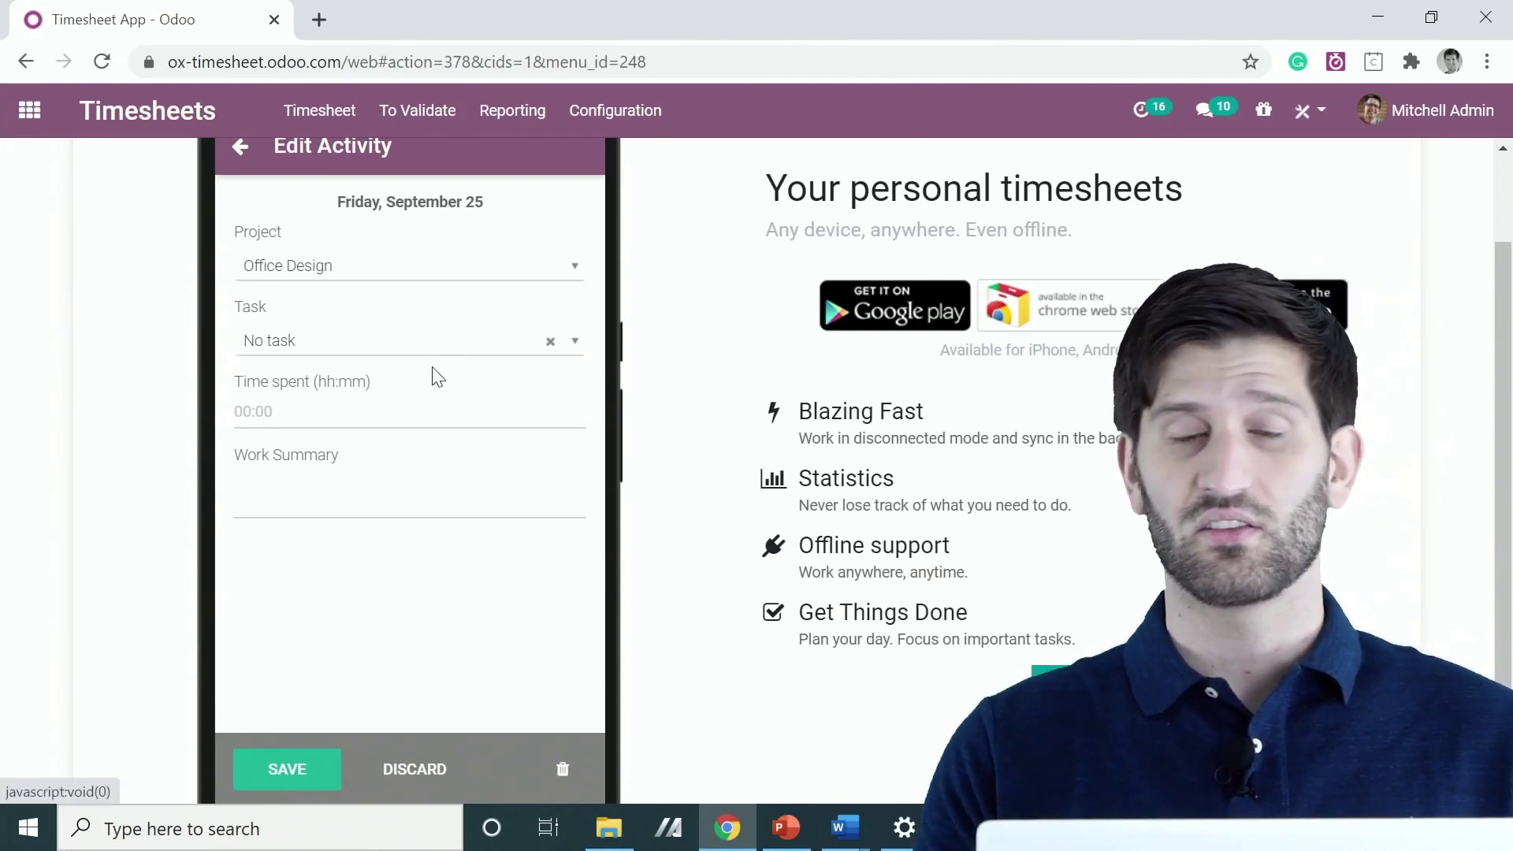
click(381, 352)
scroll(457, 497, down, 2)
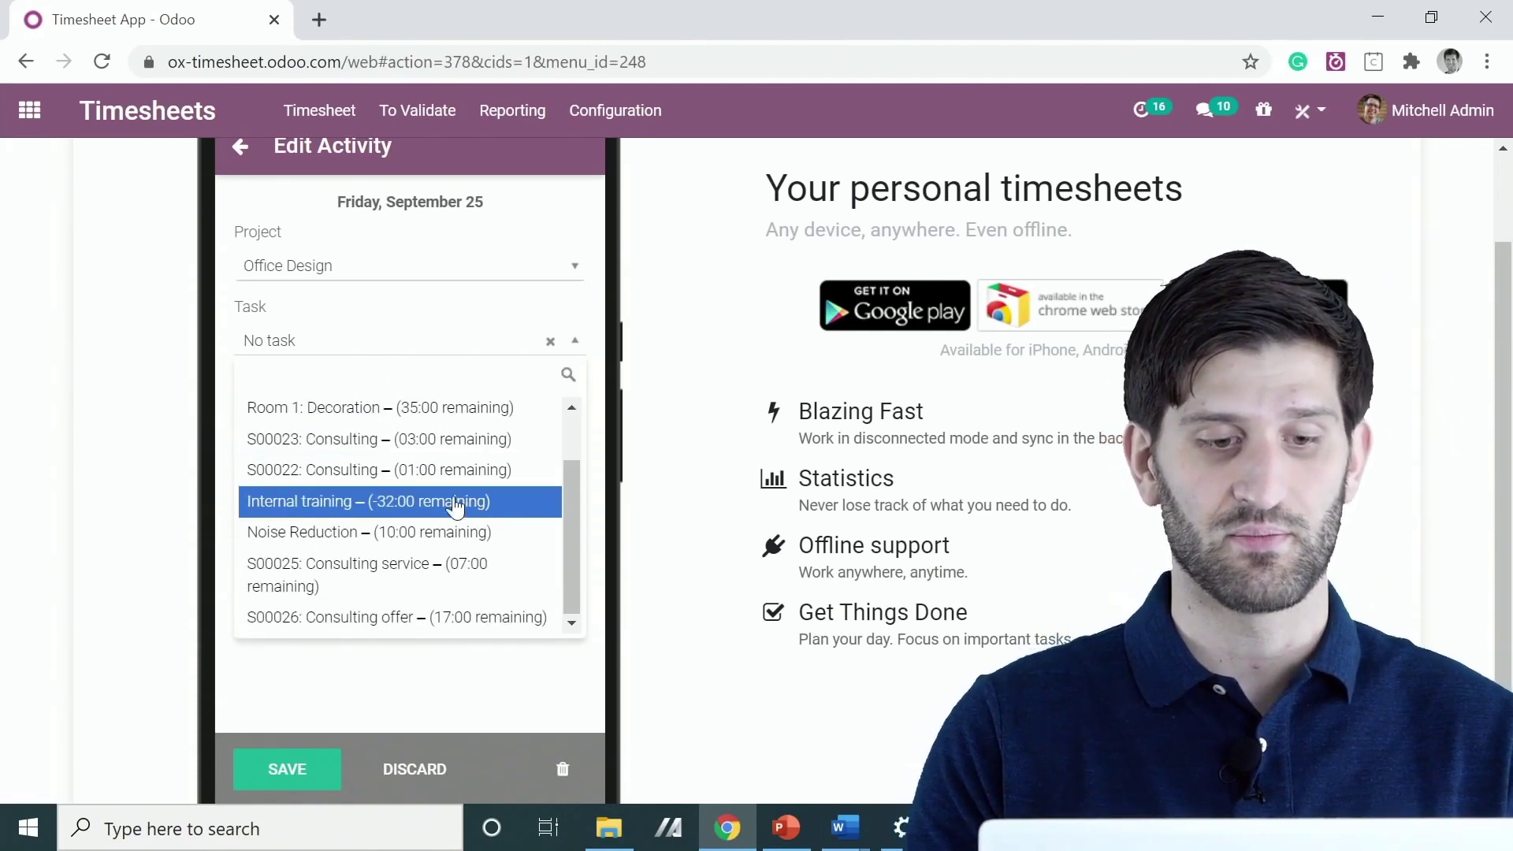
click(381, 620)
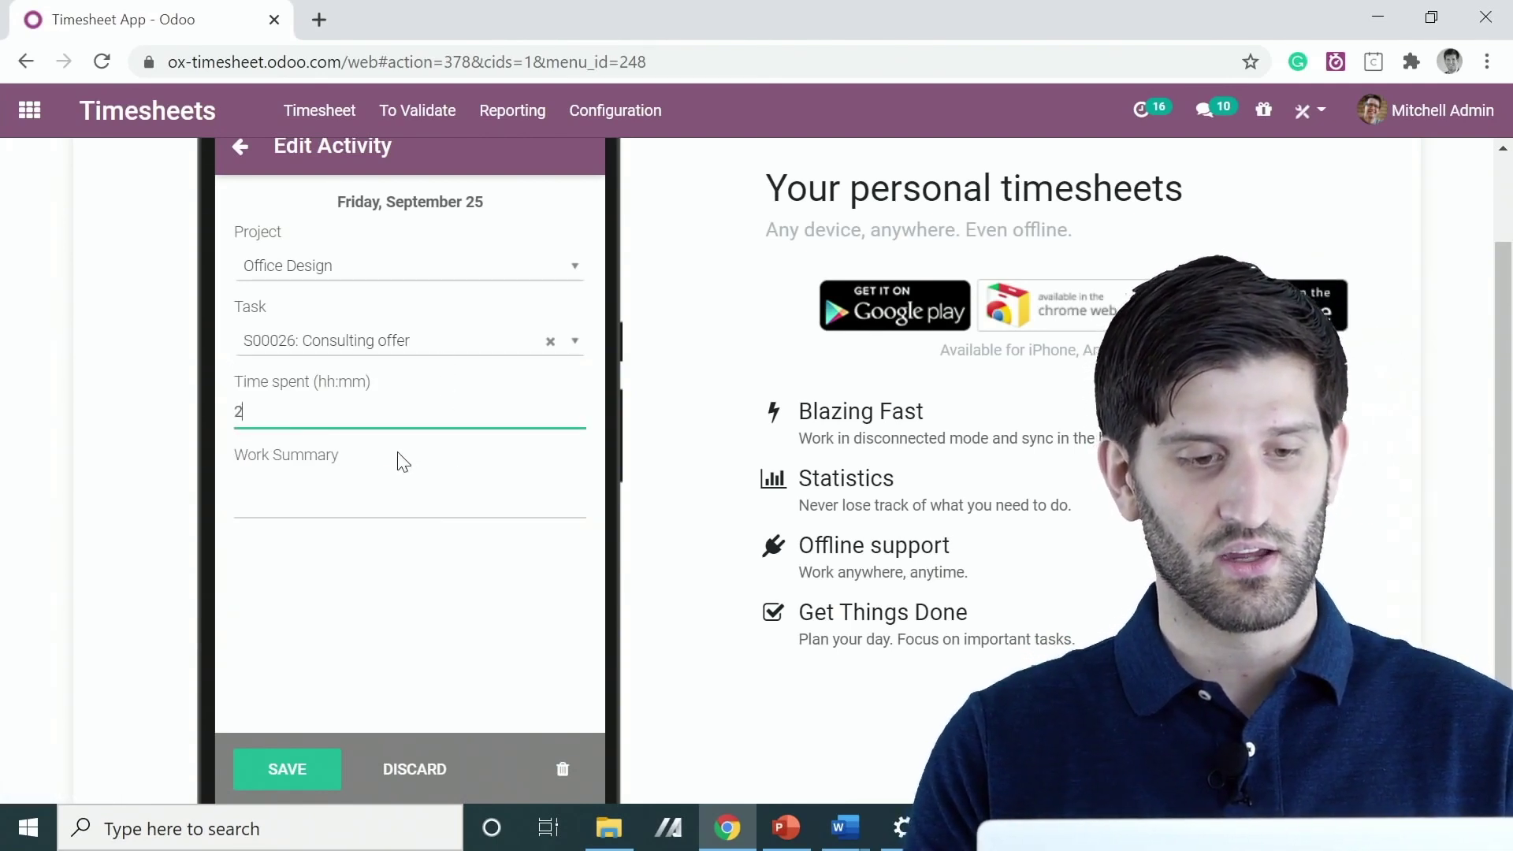
click(333, 503)
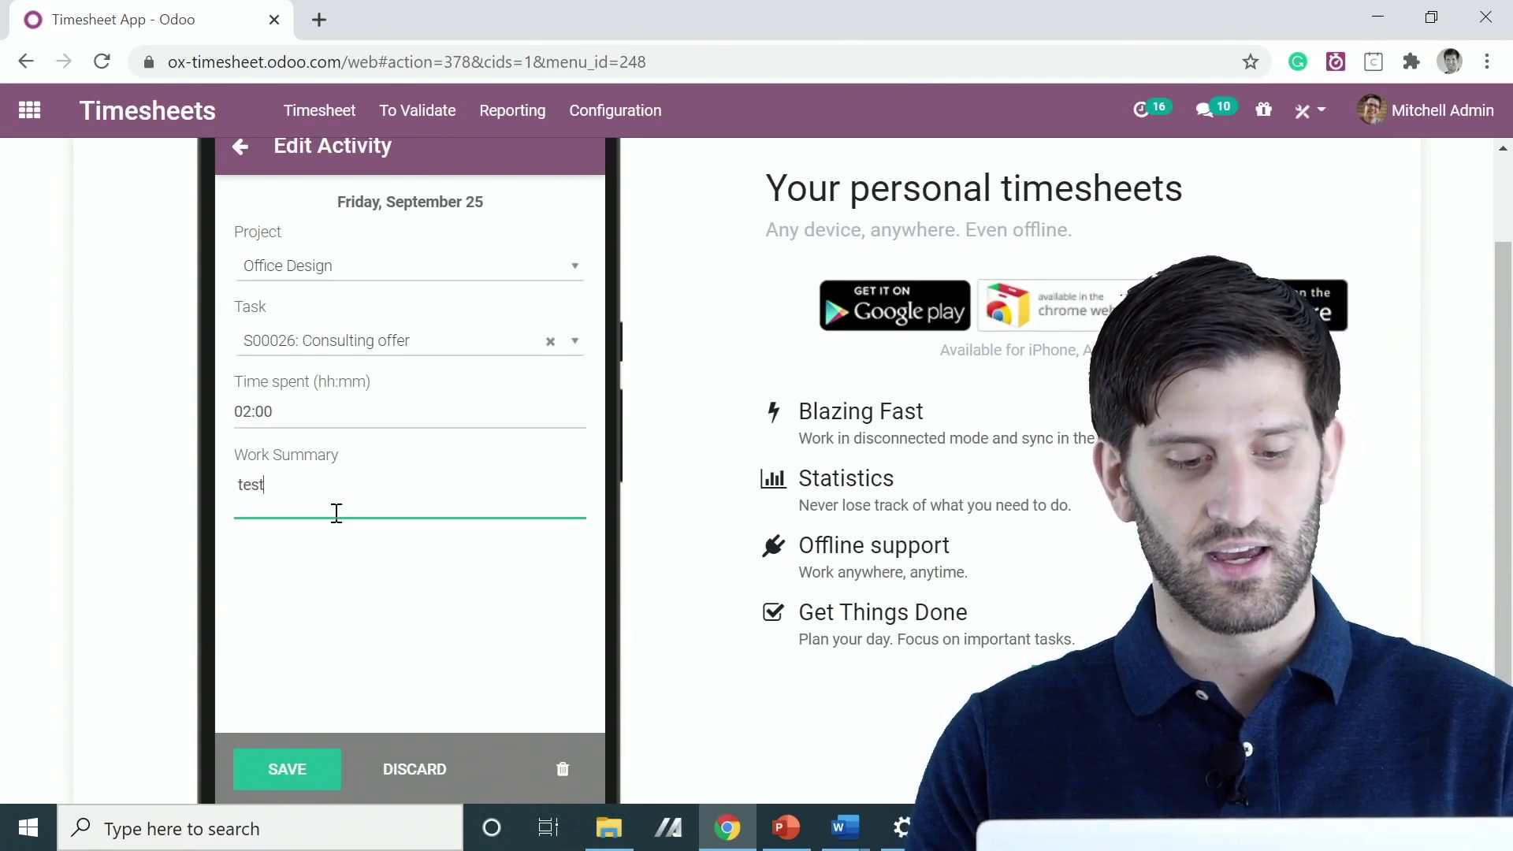
click(263, 769)
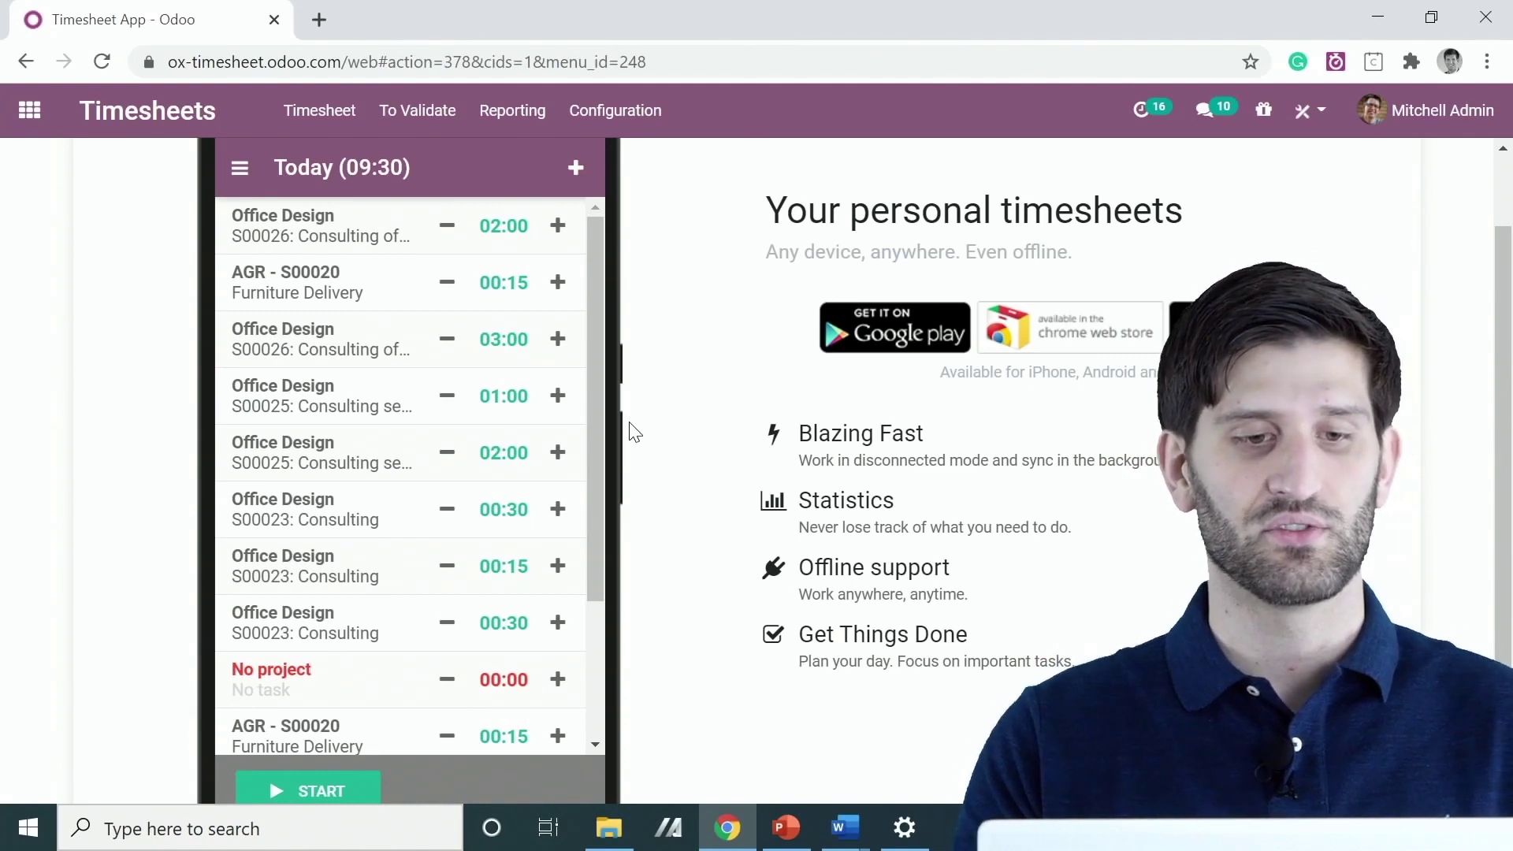
- Look over the timesheet browser extension, including its new activity form and its navigation options, and close it
scroll(652, 449, up, 1)
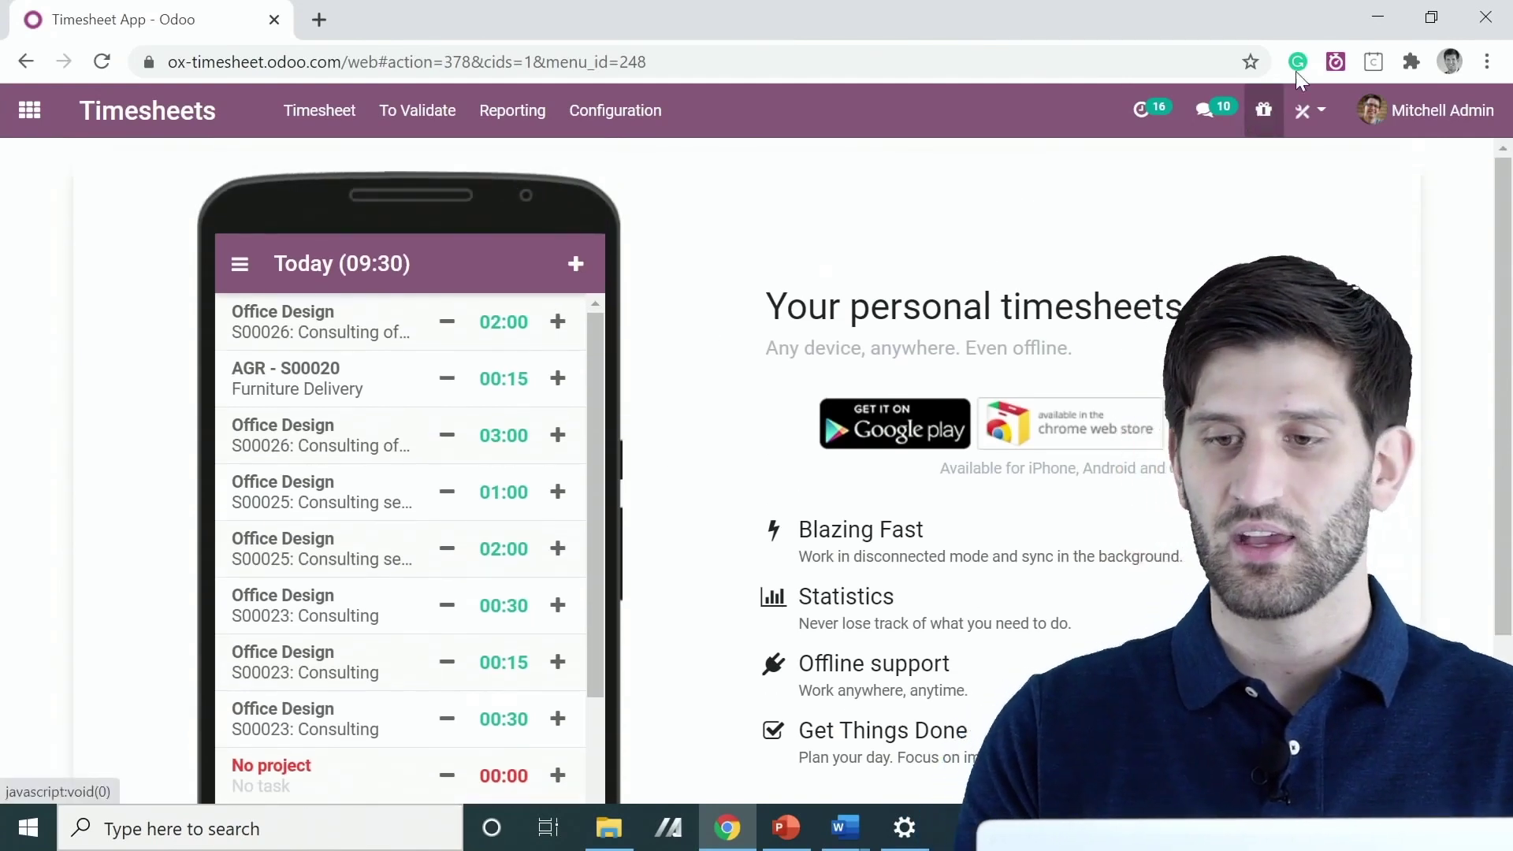
click(1335, 61)
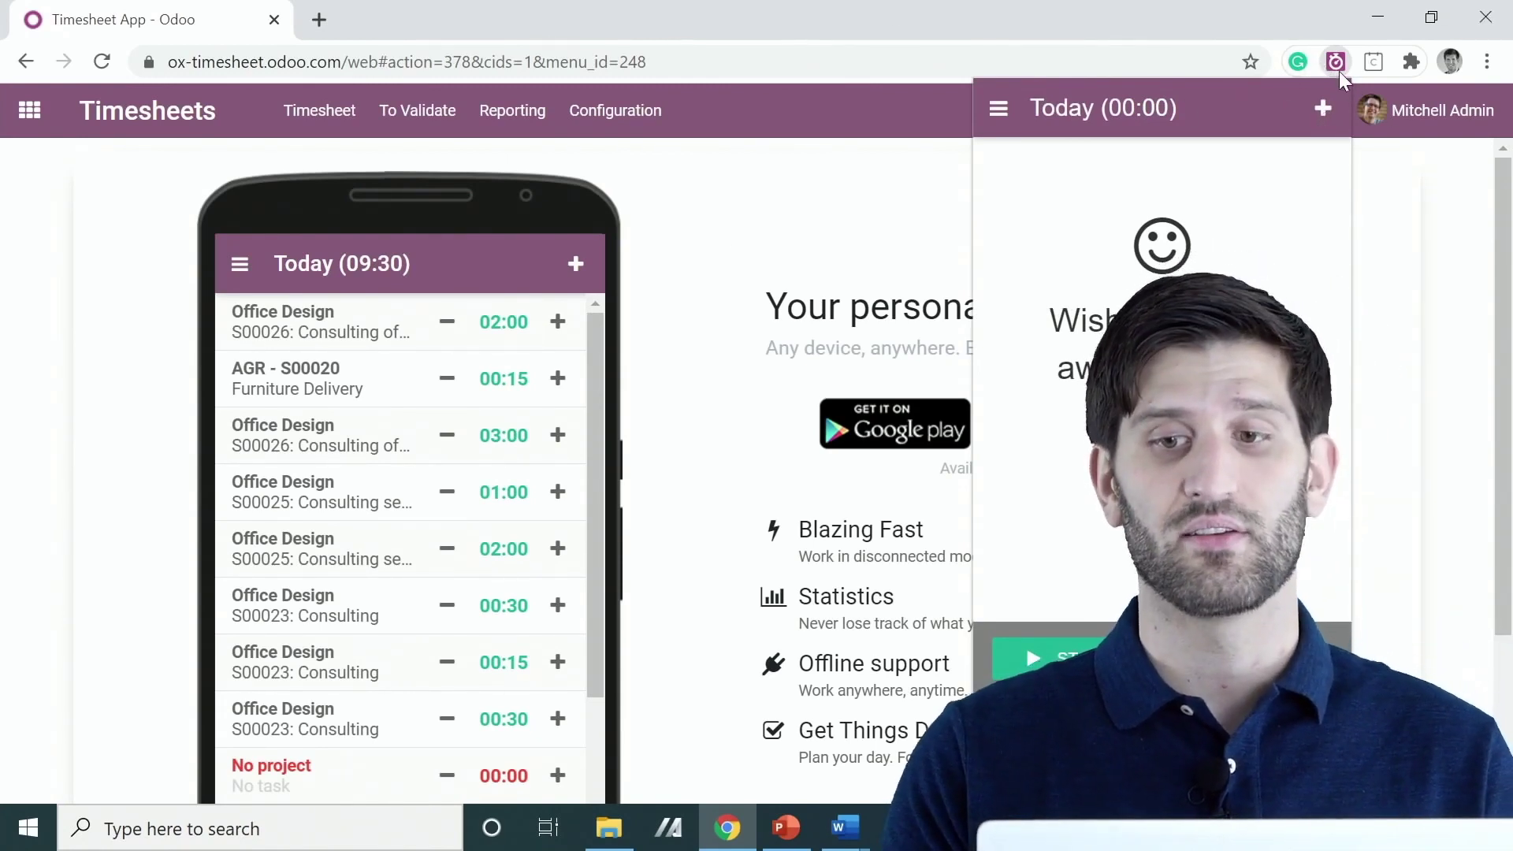
click(1321, 111)
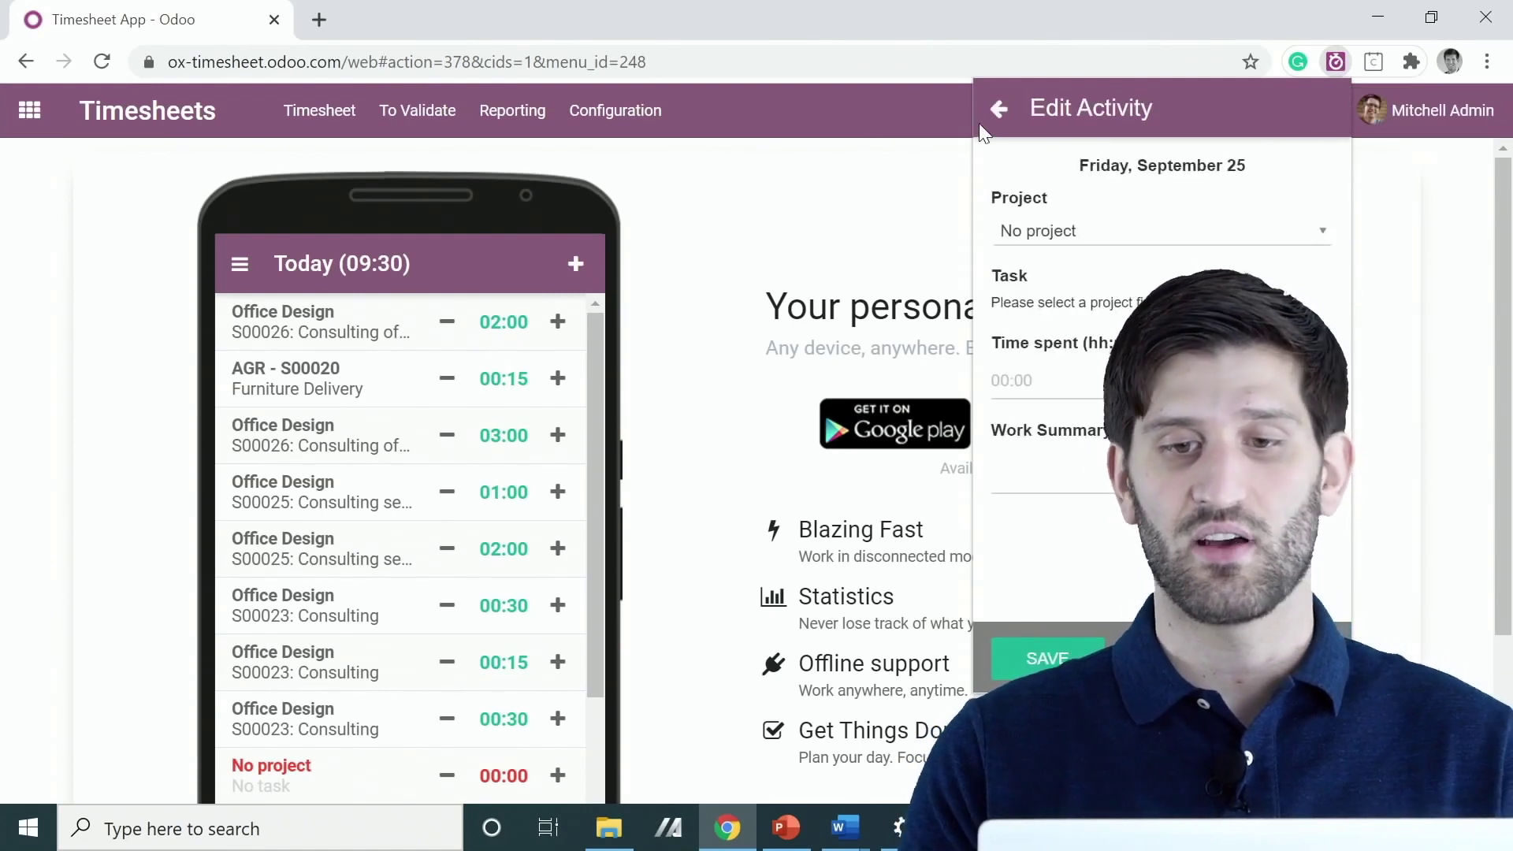
click(997, 114)
click(1001, 119)
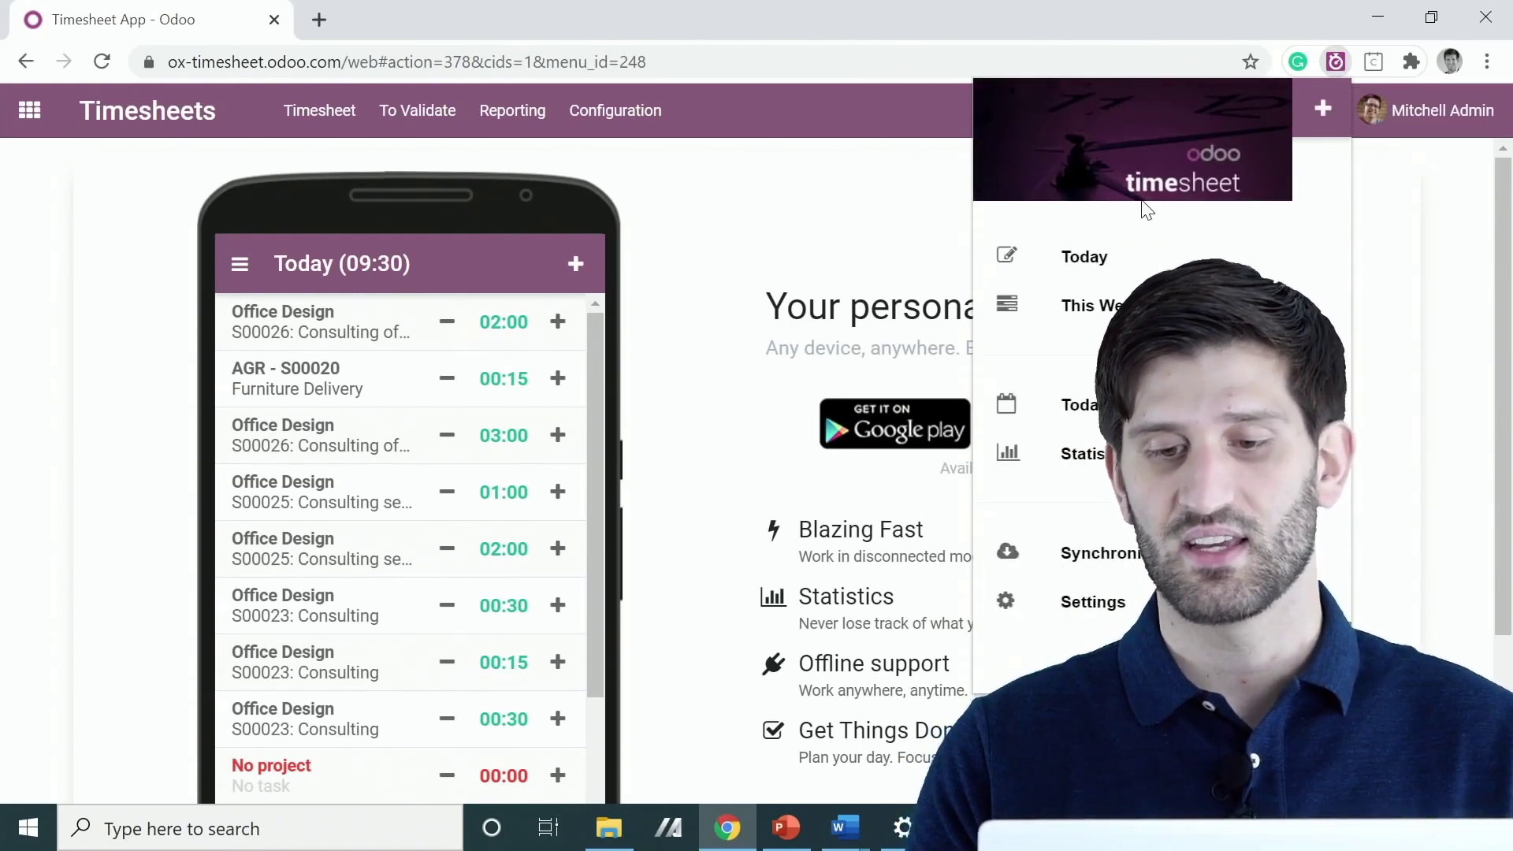
click(872, 190)
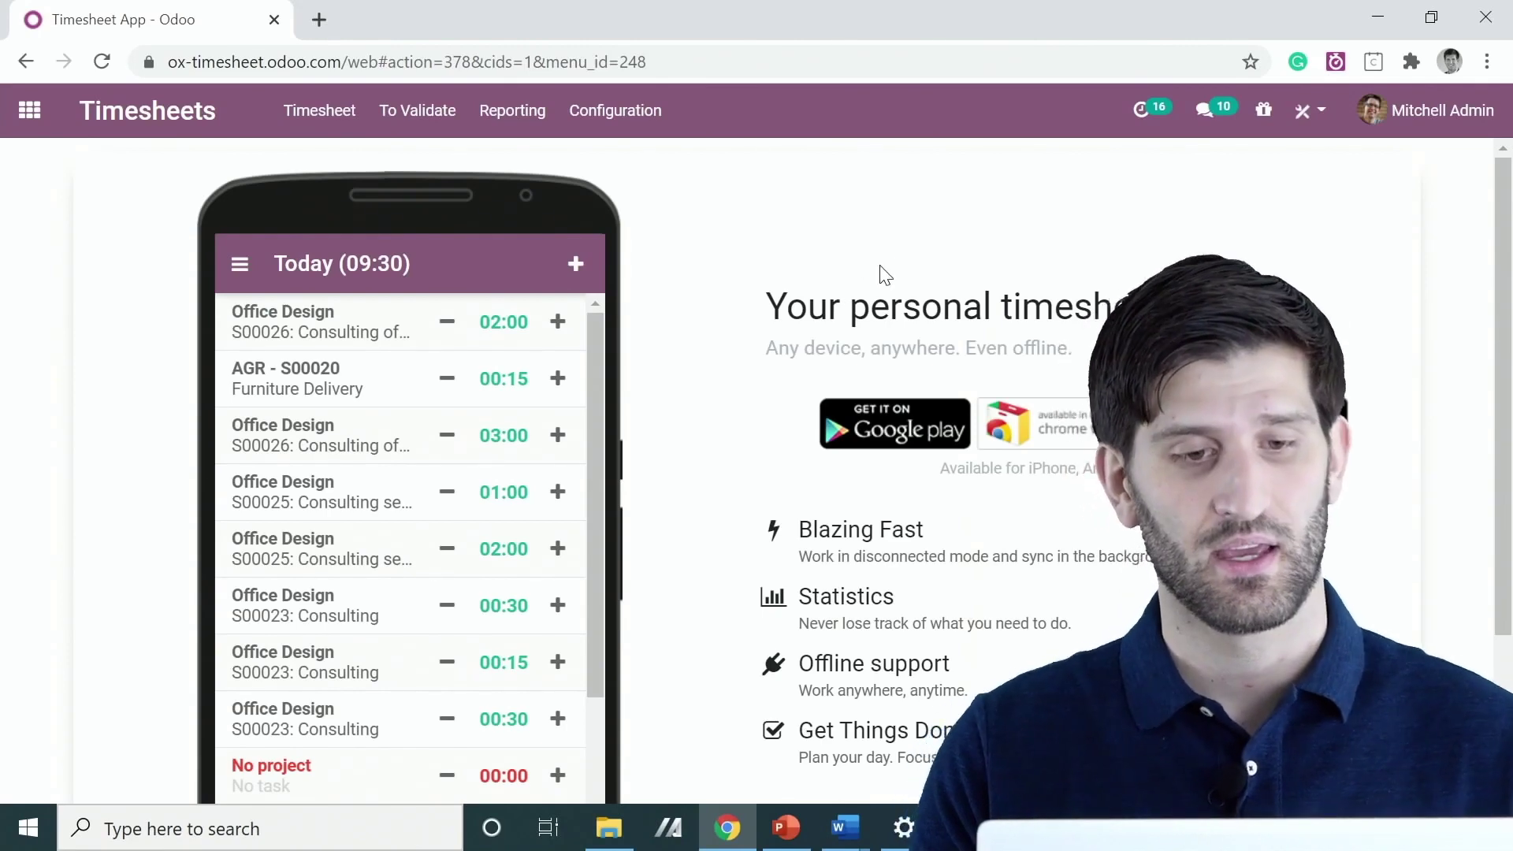
- Go through My Timesheets to last week's timesheets to validate, and show them as a list sorted by employee
click(322, 119)
click(315, 161)
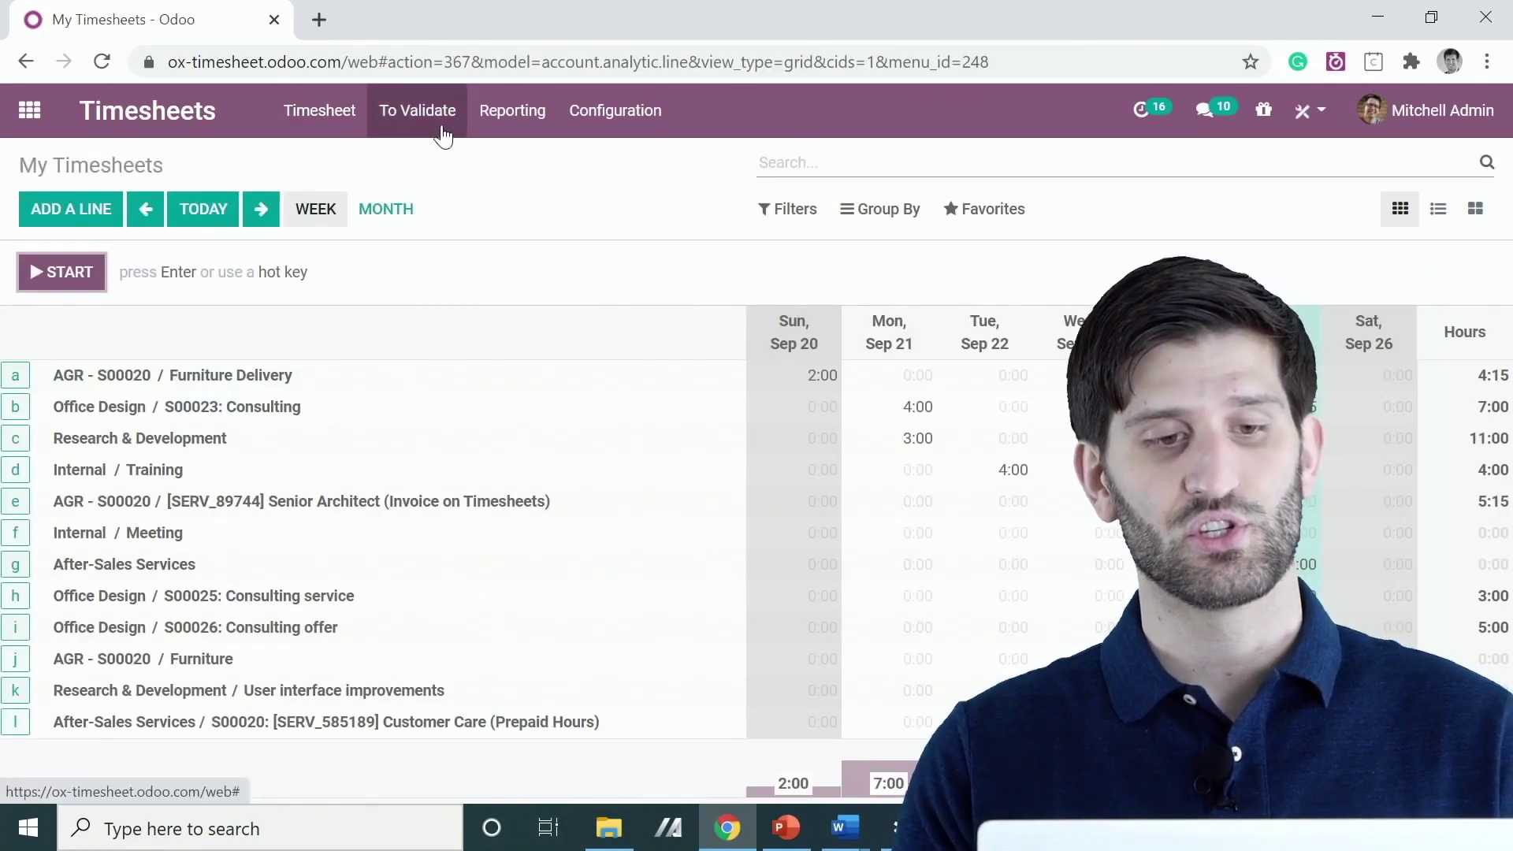
click(440, 131)
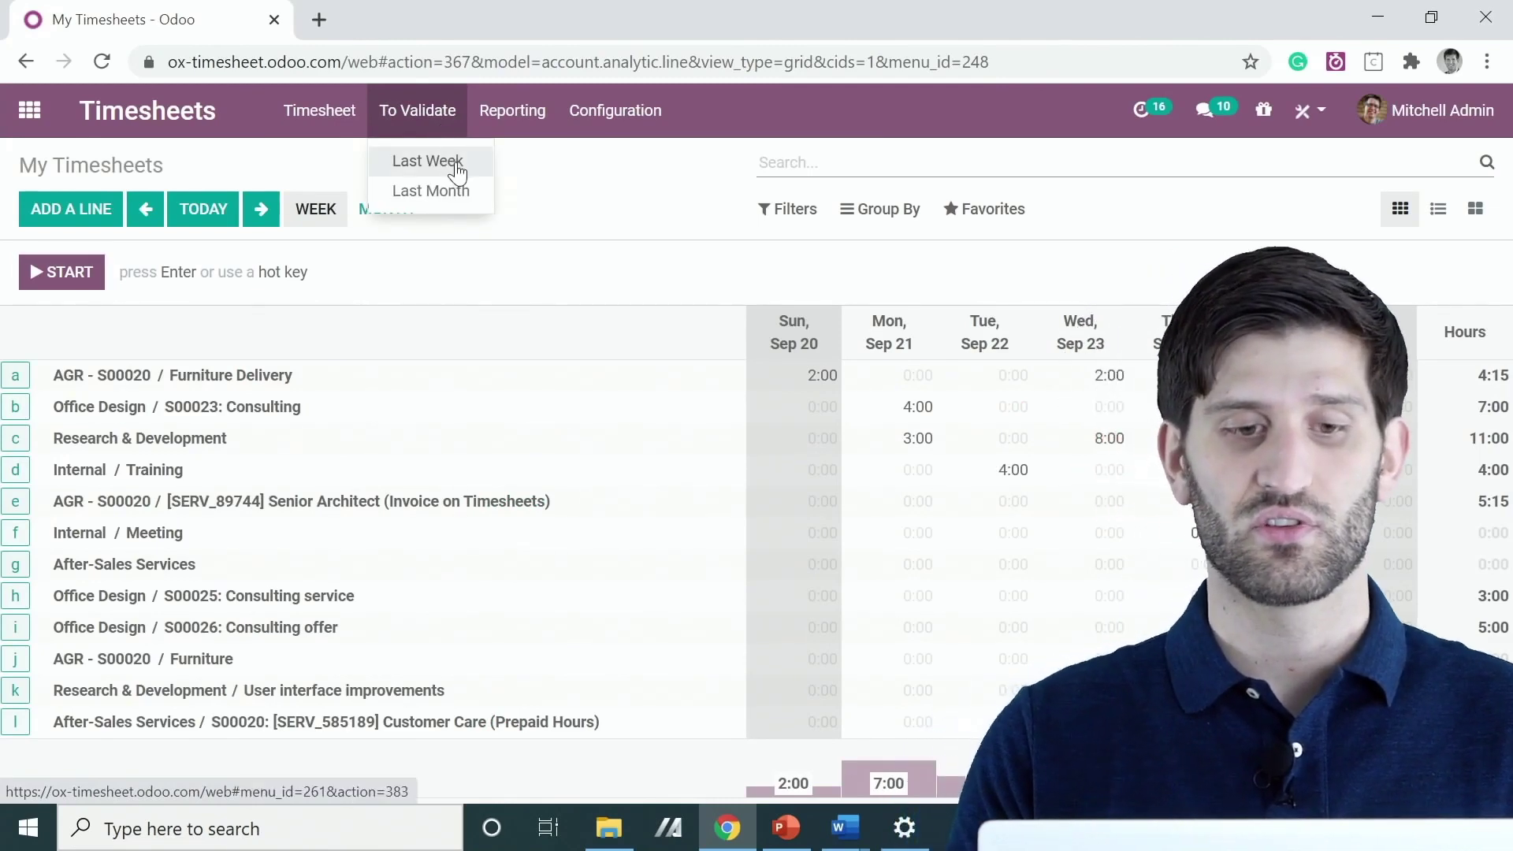
click(457, 162)
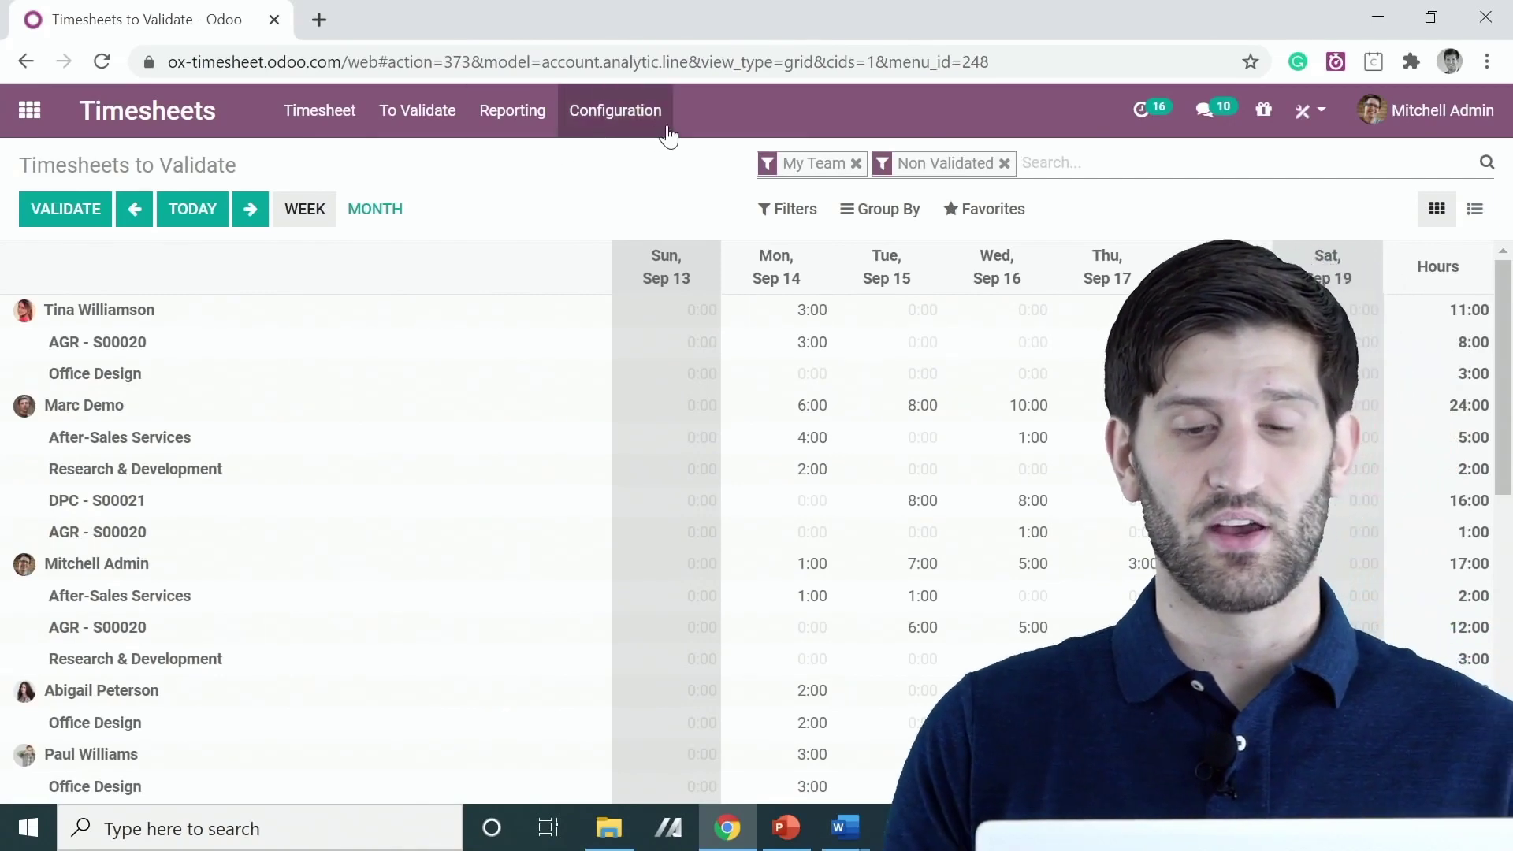
click(1474, 210)
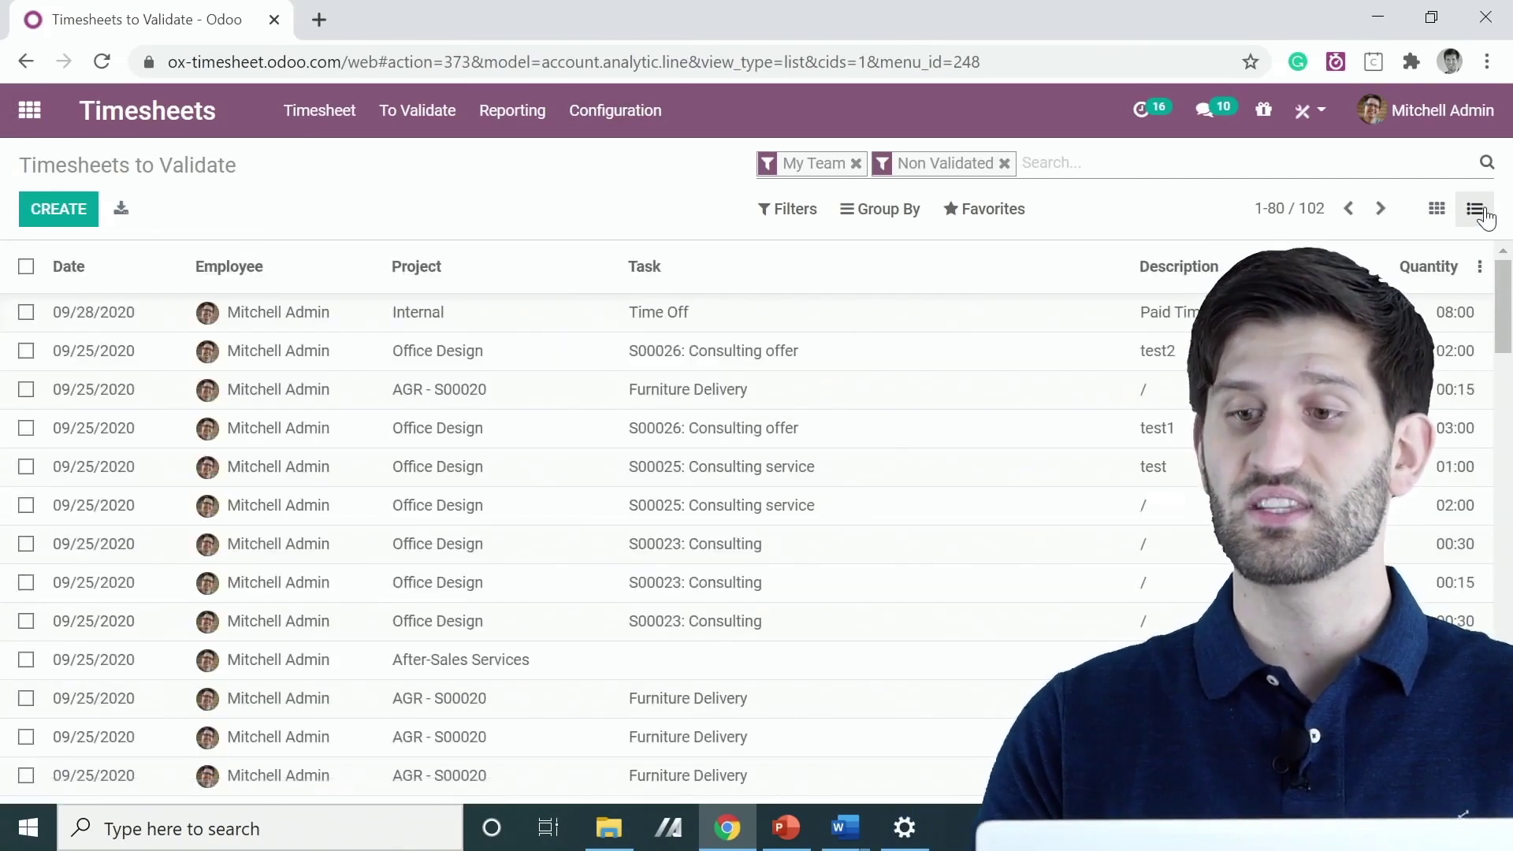
click(223, 277)
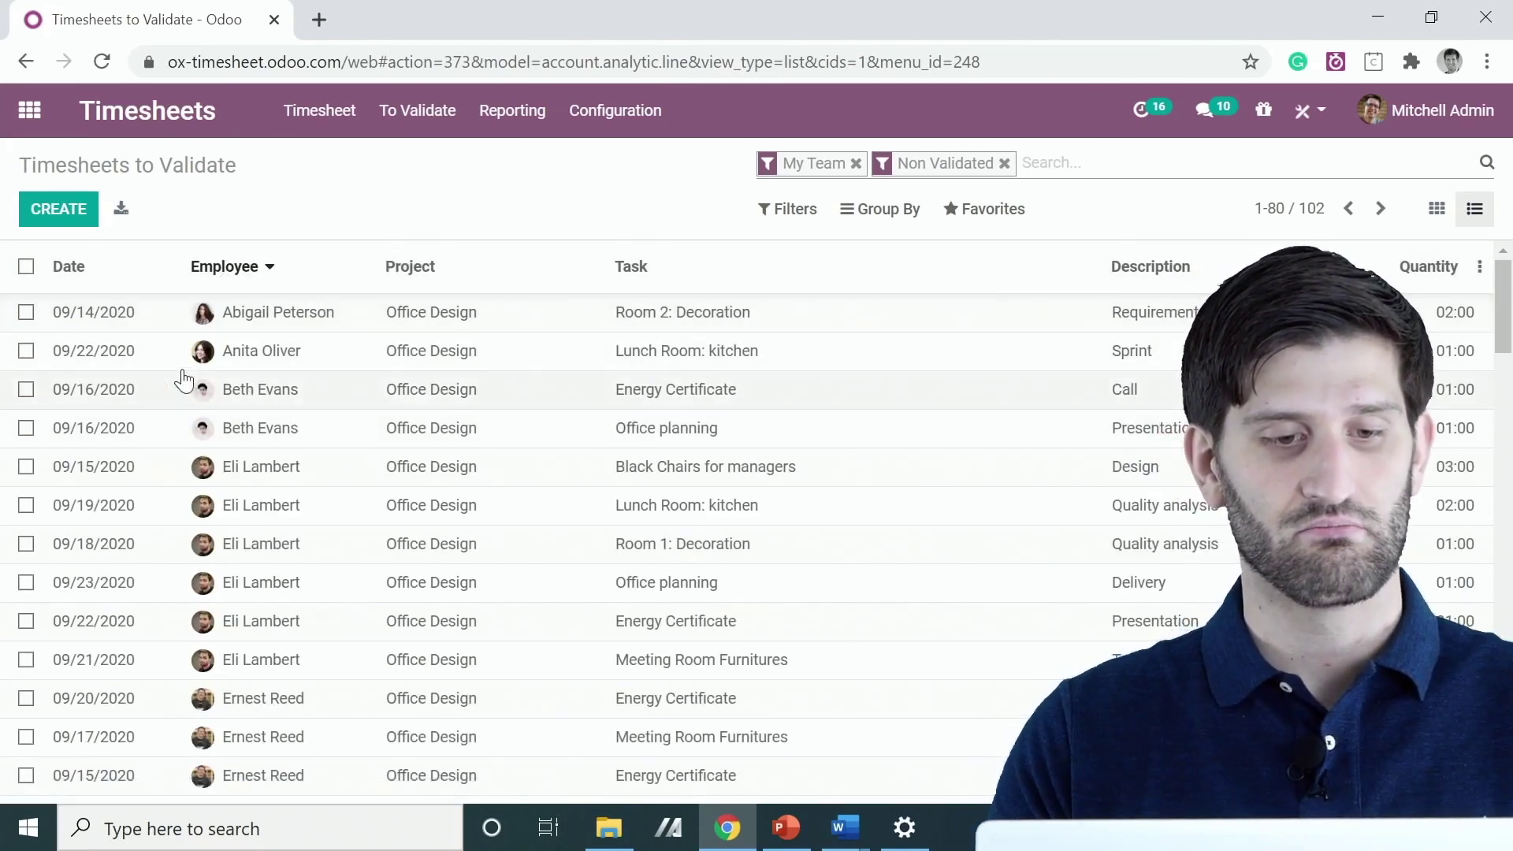
- Select the first four timesheet entries in the employee-sorted list and validate them
click(25, 312)
click(26, 351)
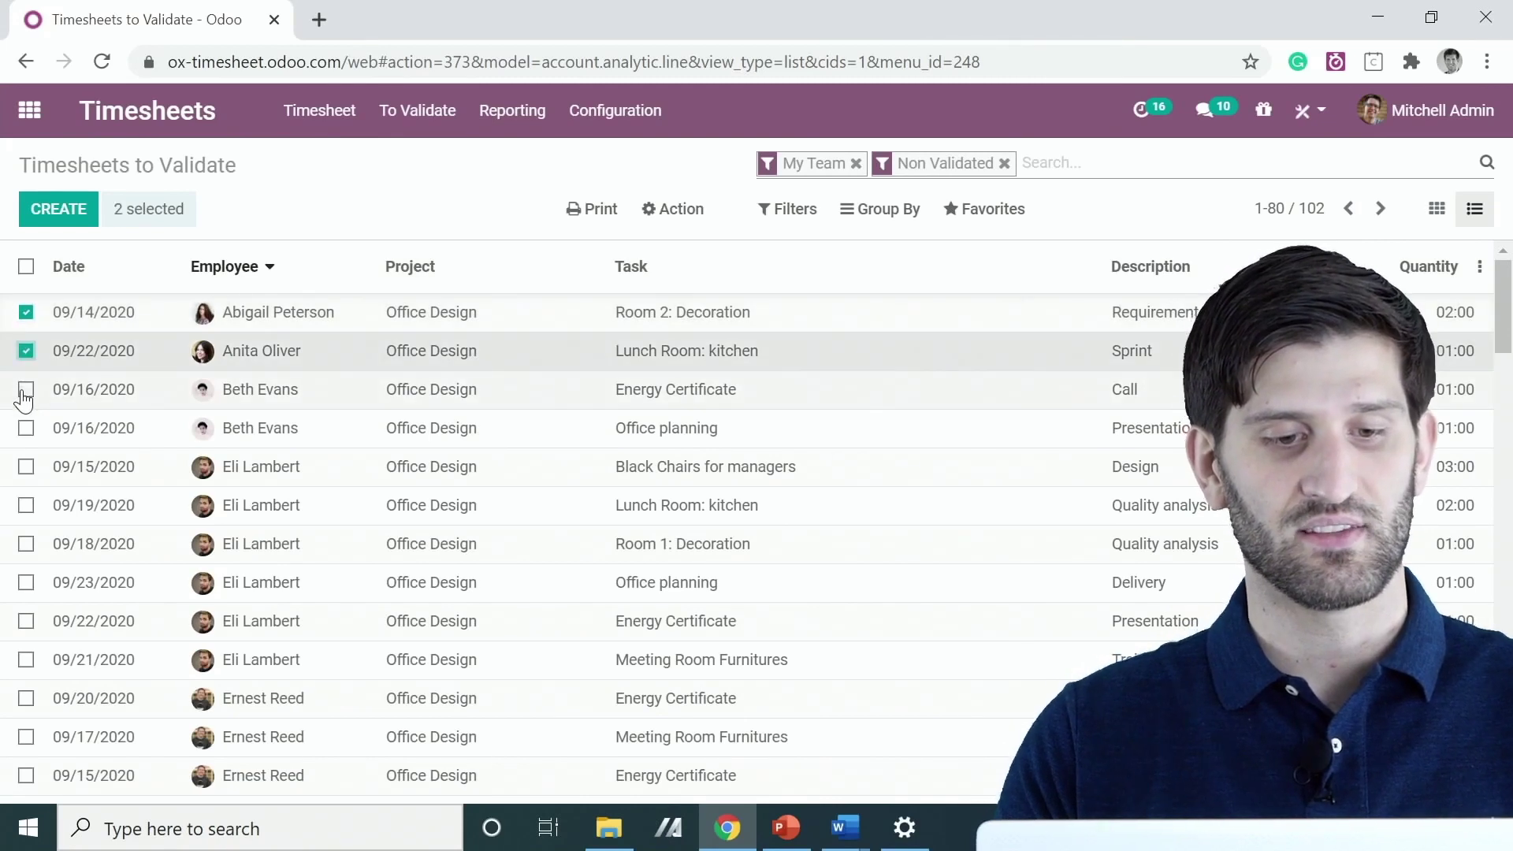
click(26, 390)
click(26, 429)
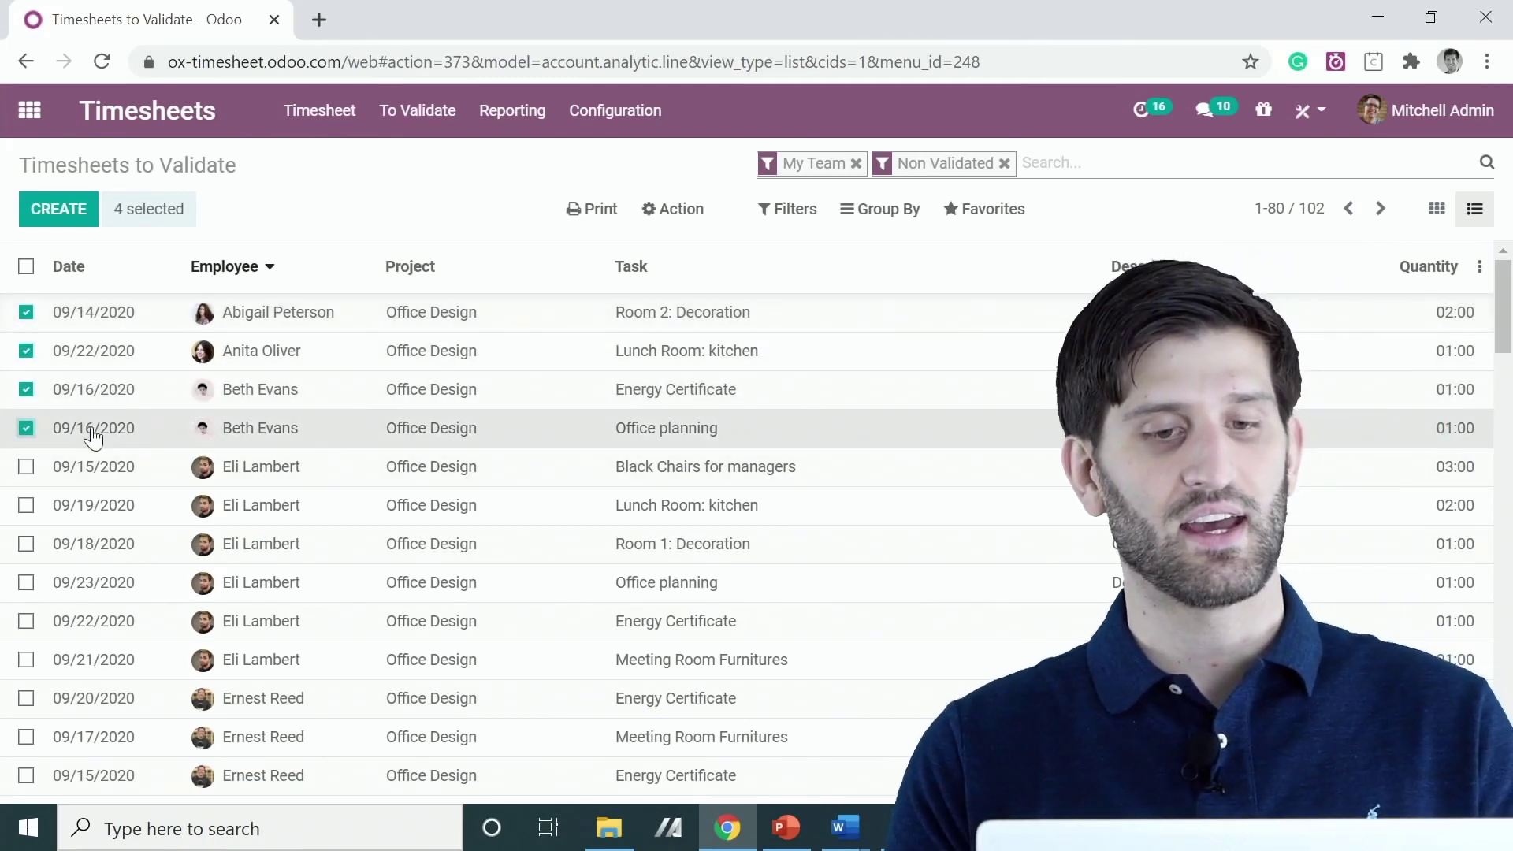
click(666, 209)
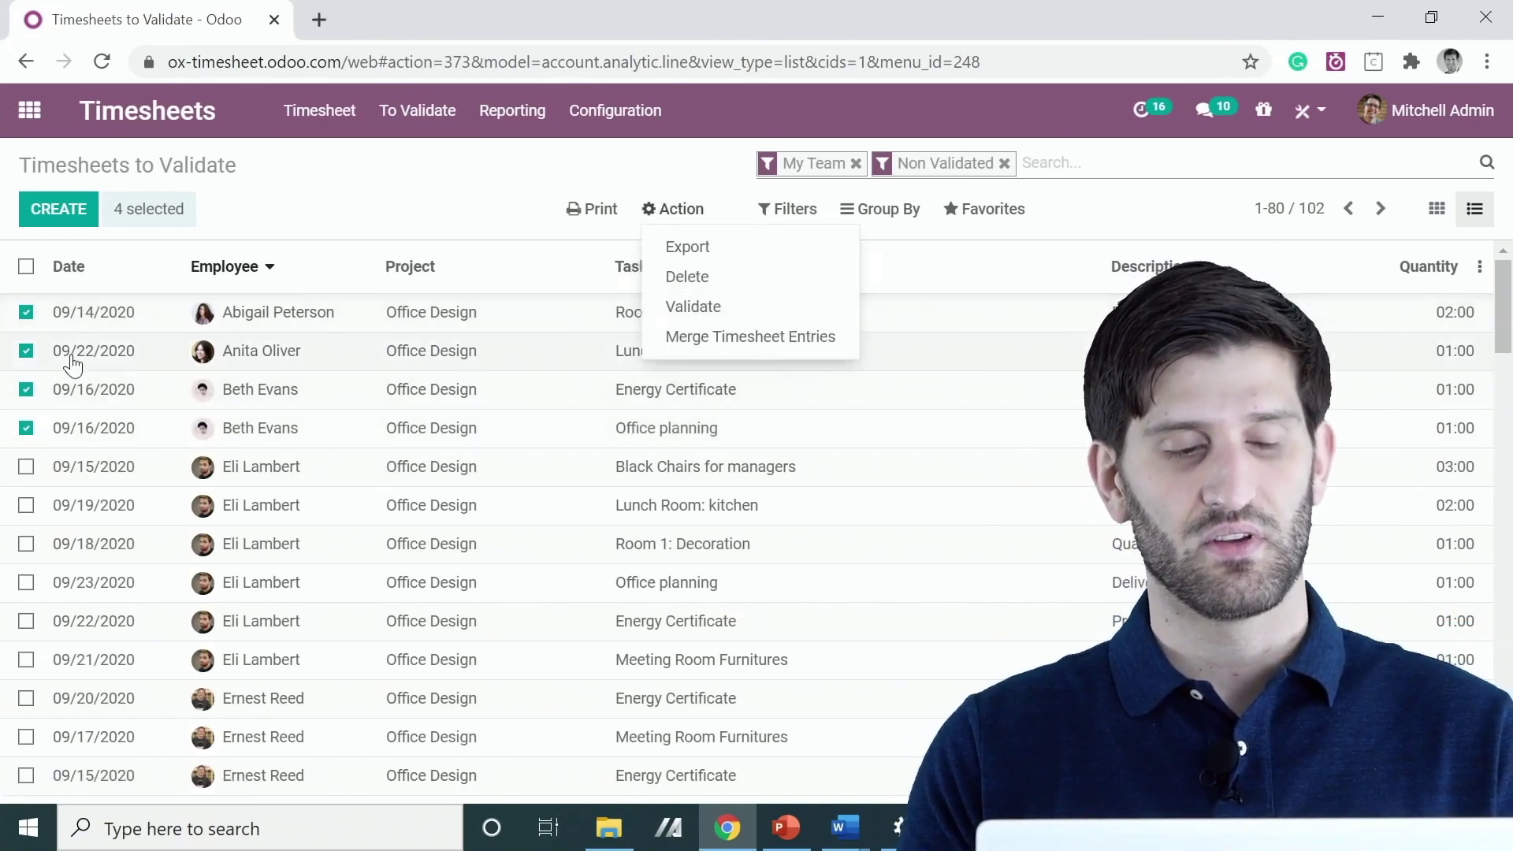
click(732, 313)
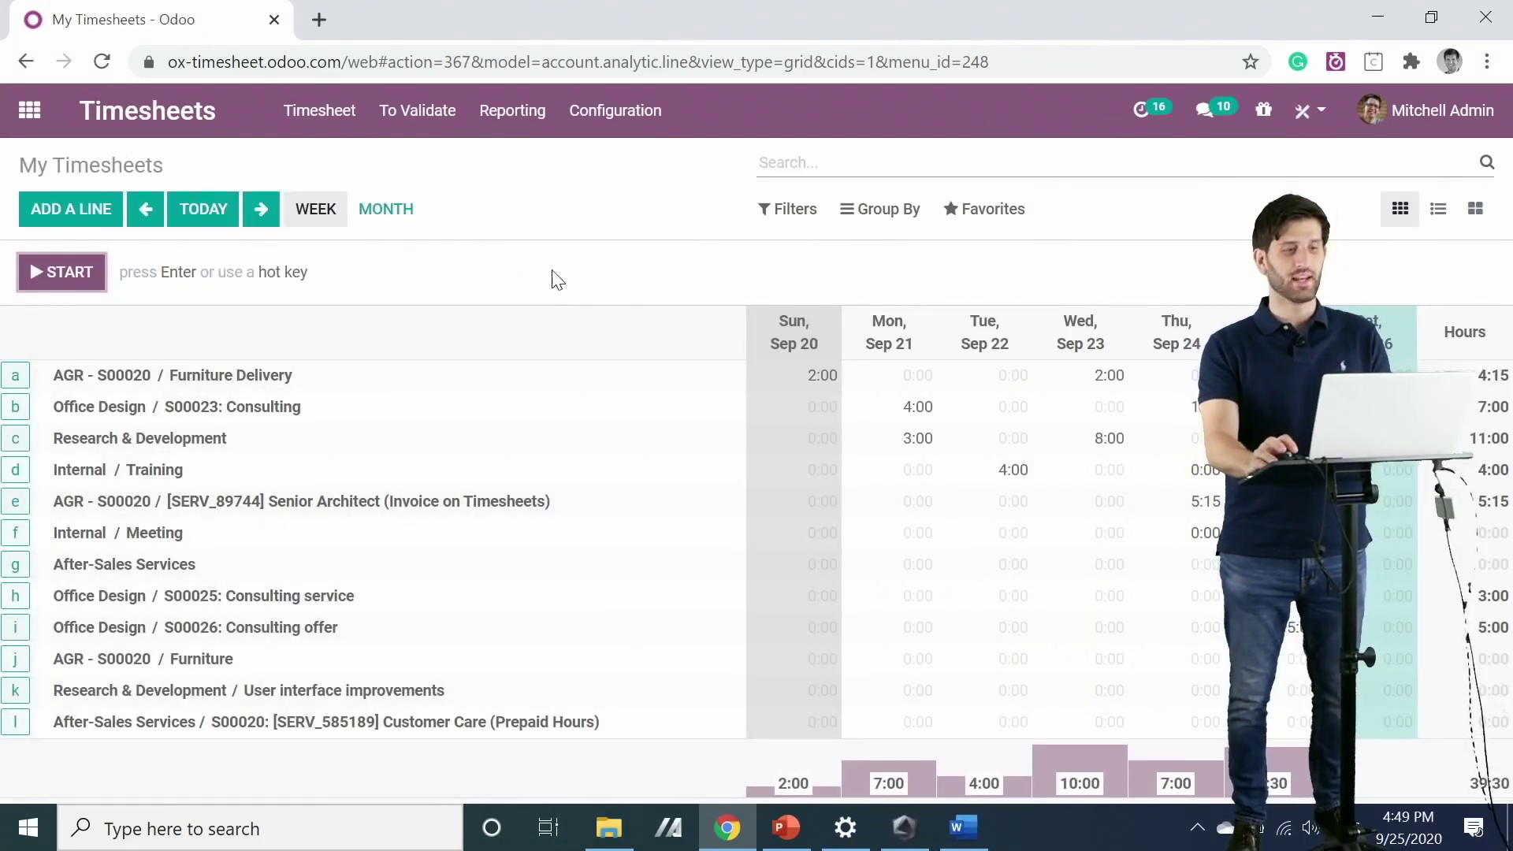
- Open the timesheets report by employee and look over the hours as a pivot table and a bar chart
click(522, 124)
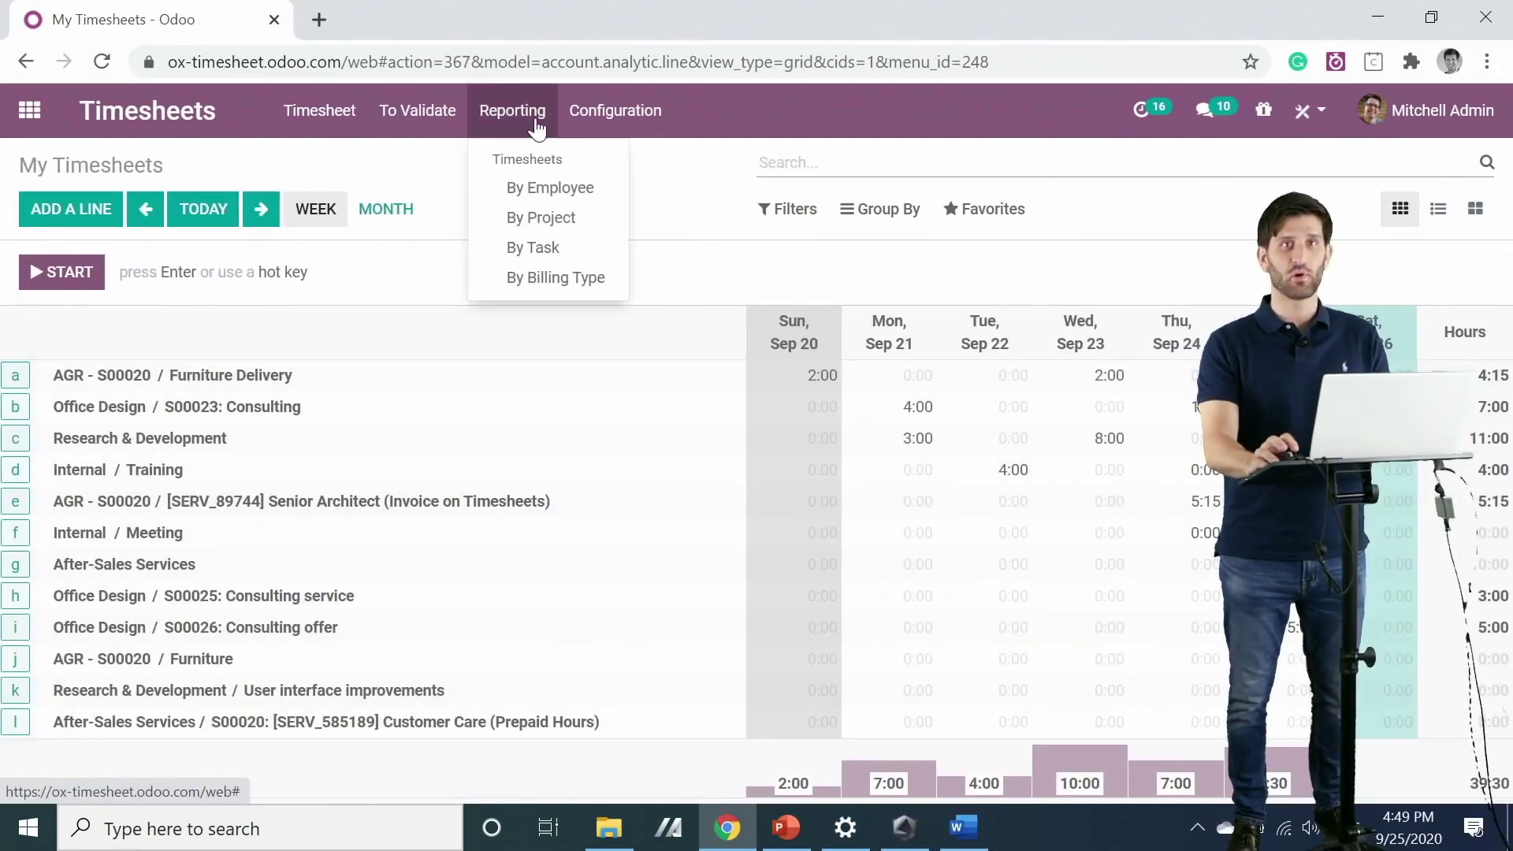
click(554, 187)
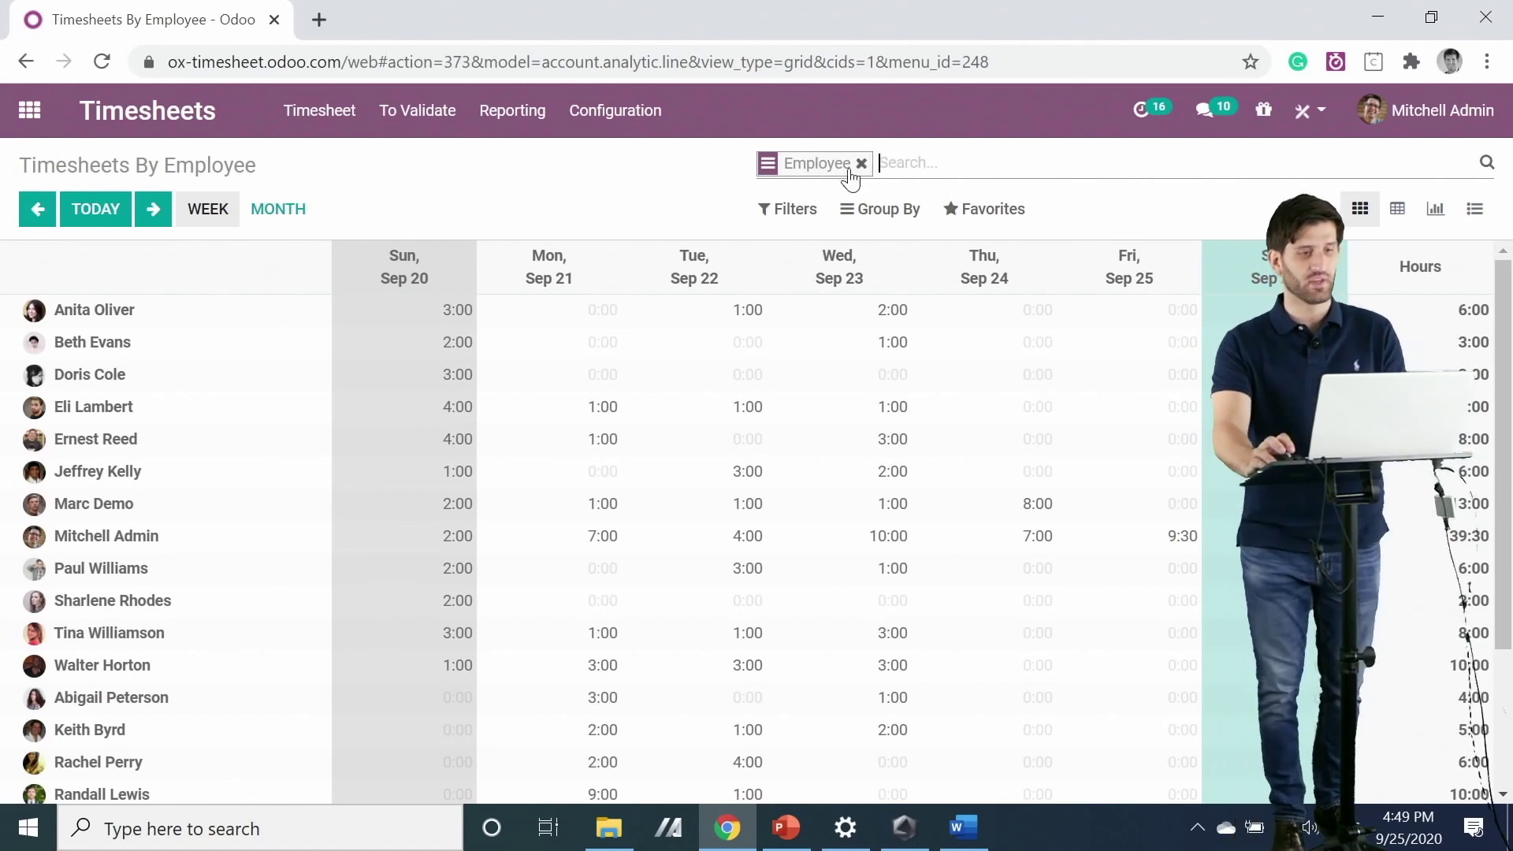
click(533, 130)
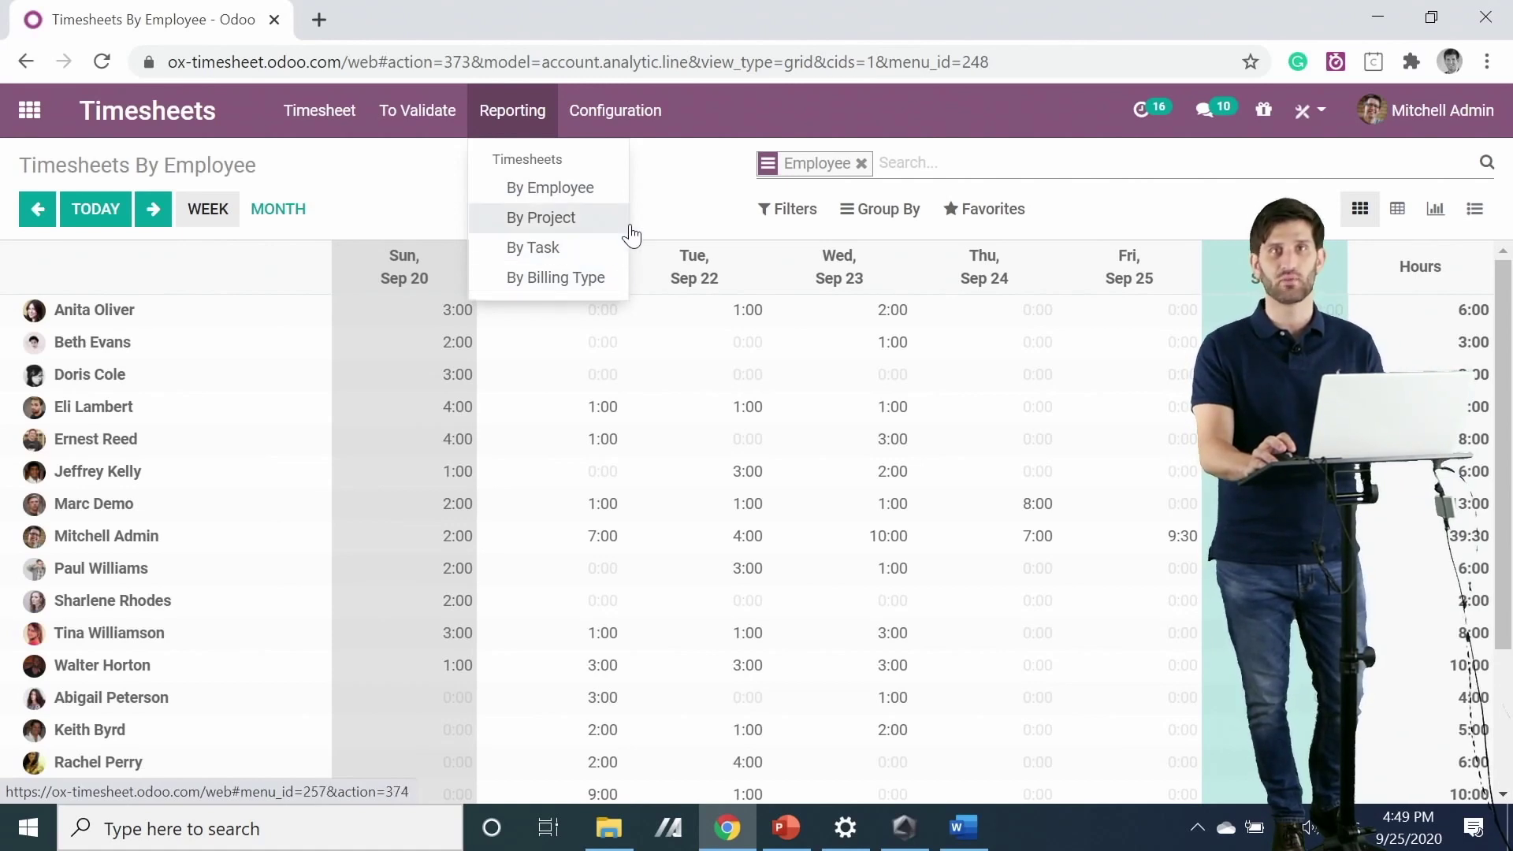
click(674, 201)
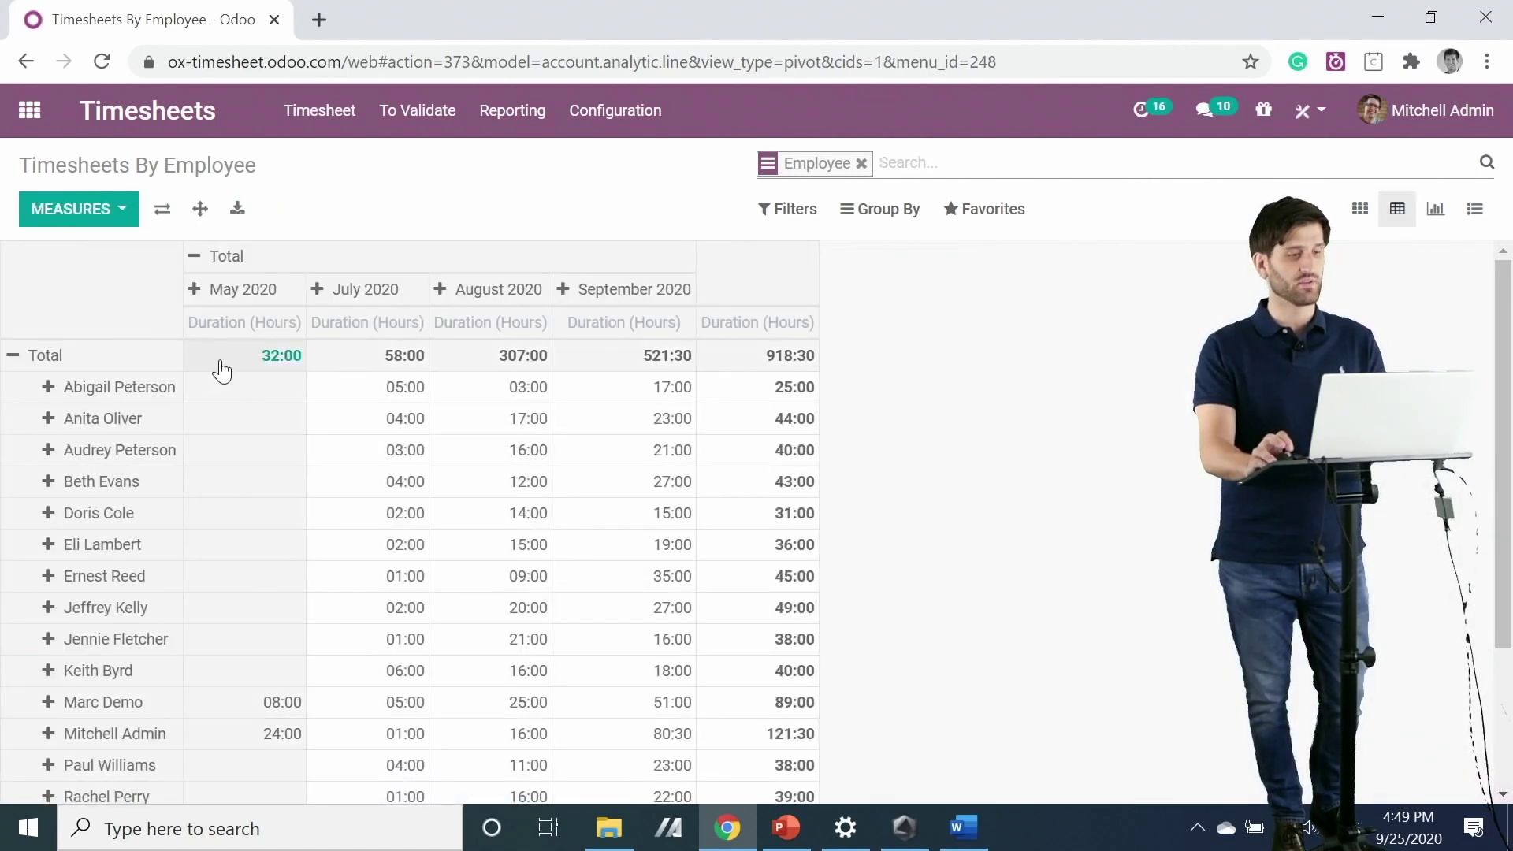
scroll(168, 583, down, 3)
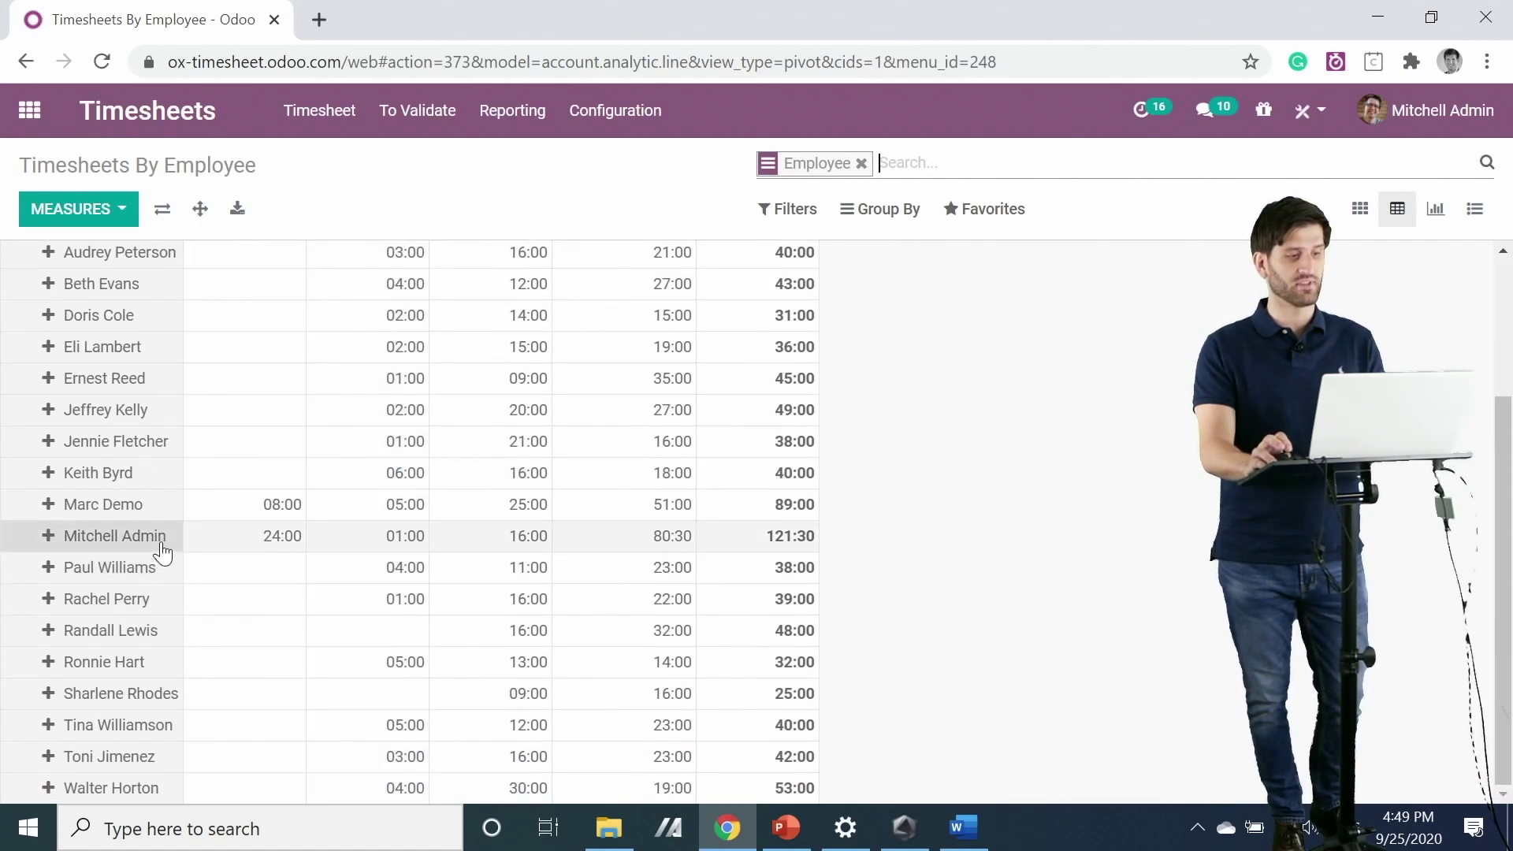
scroll(682, 528, up, 2)
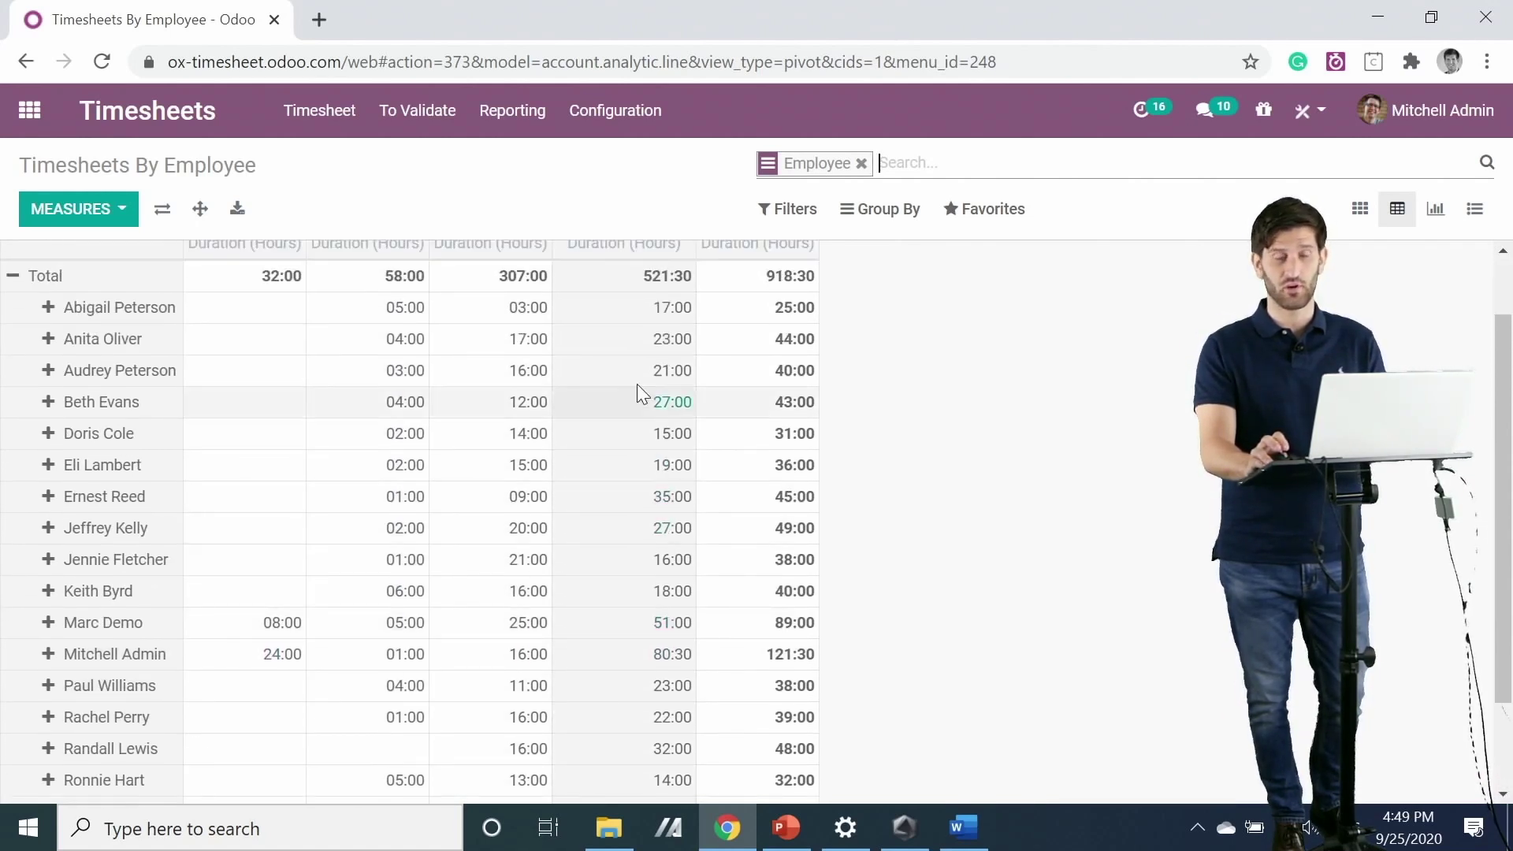
scroll(634, 293, up, 1)
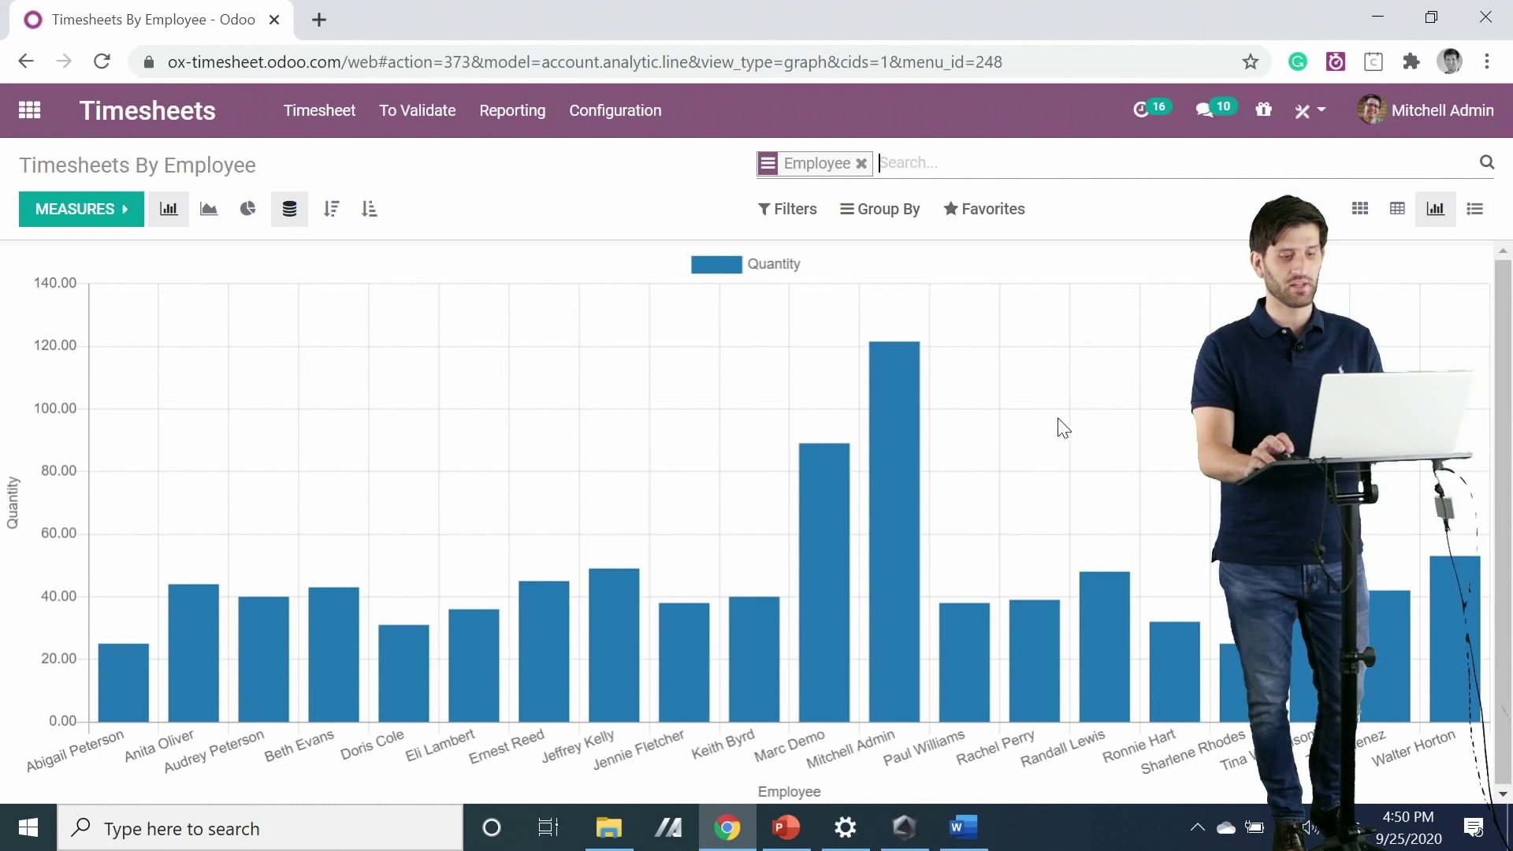
- Break the employee bar chart down further by project and examine the stacked hours
click(902, 210)
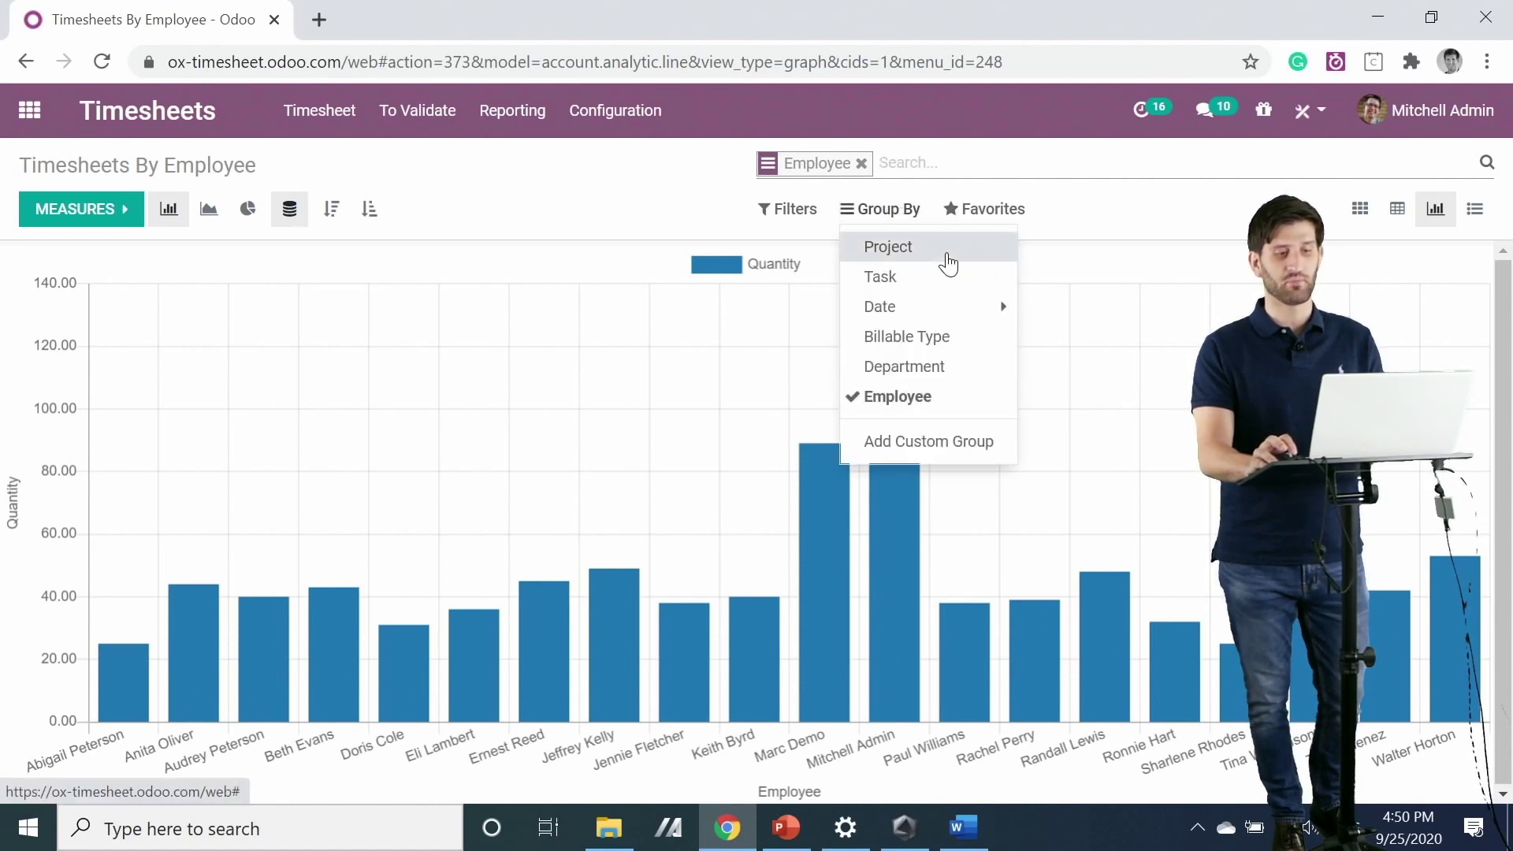
click(947, 249)
click(674, 209)
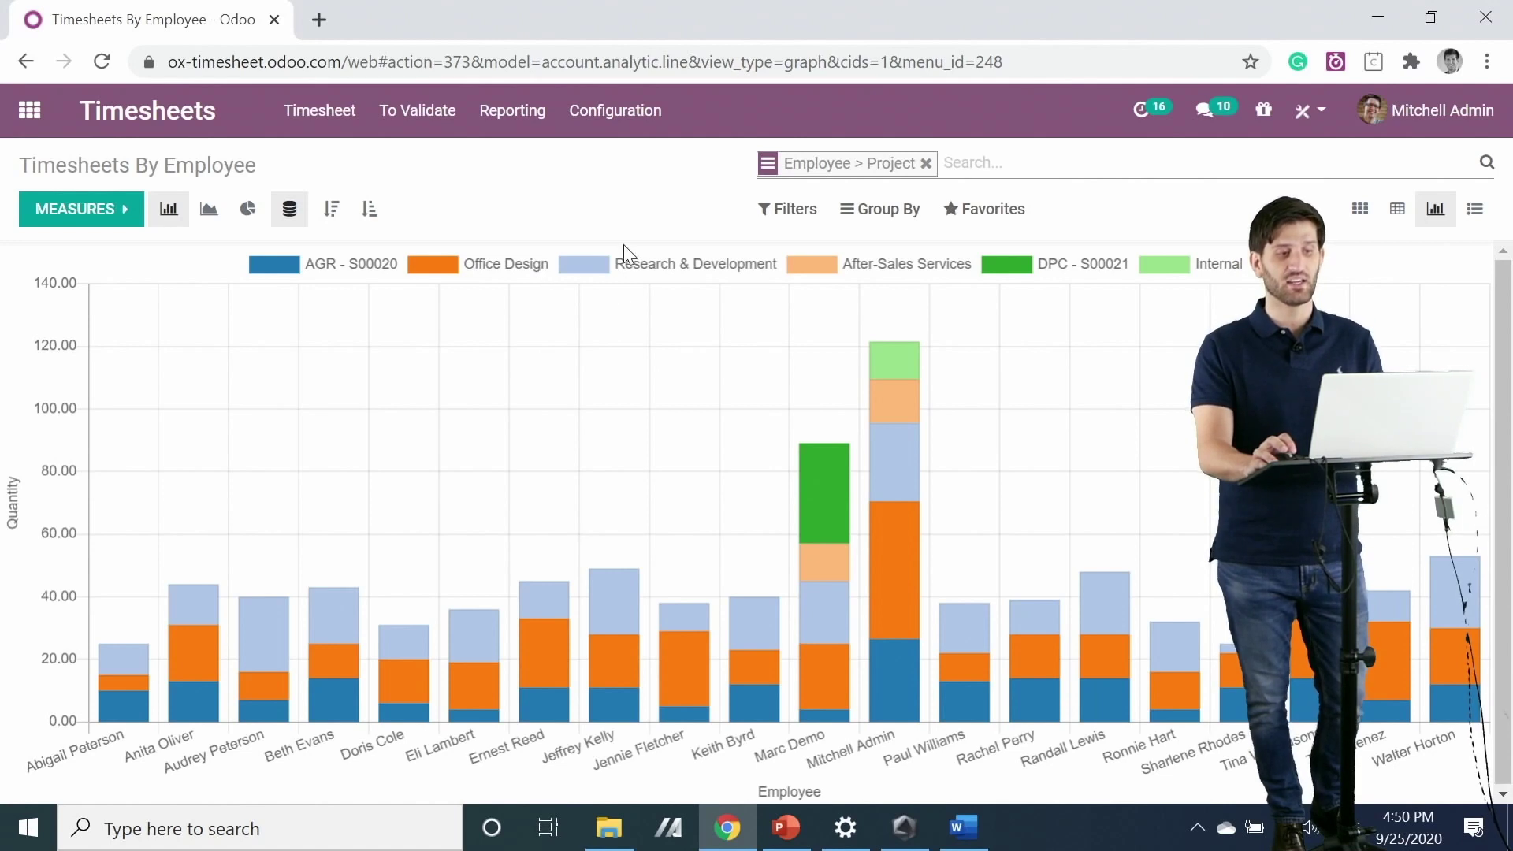
mouse_move(889, 471)
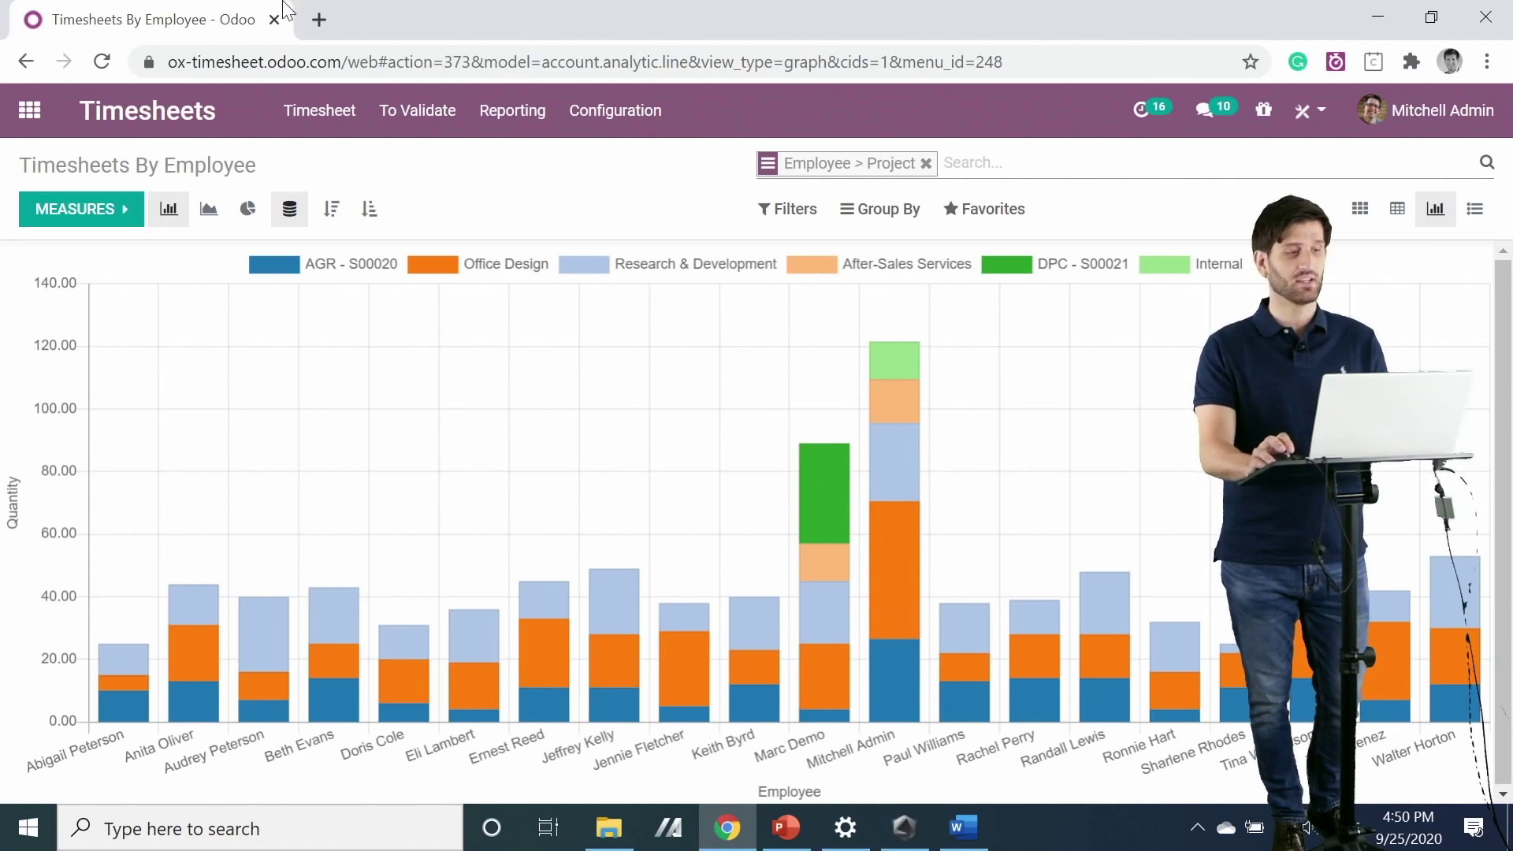
- Open the S00026: Consulting offer task in the Office Design project and check its timesheet entries and progress
click(29, 111)
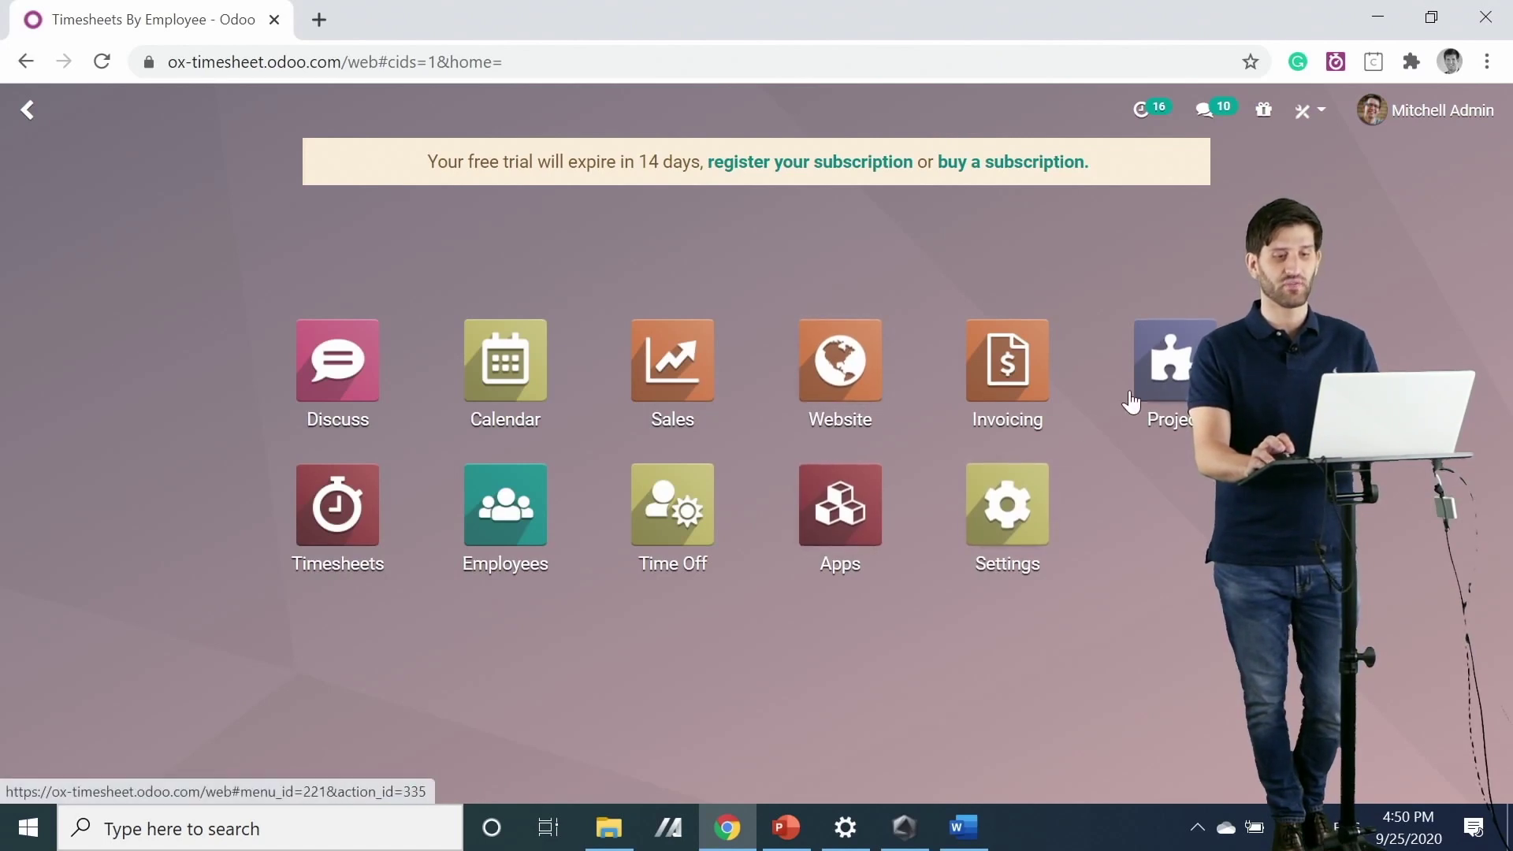
click(1171, 367)
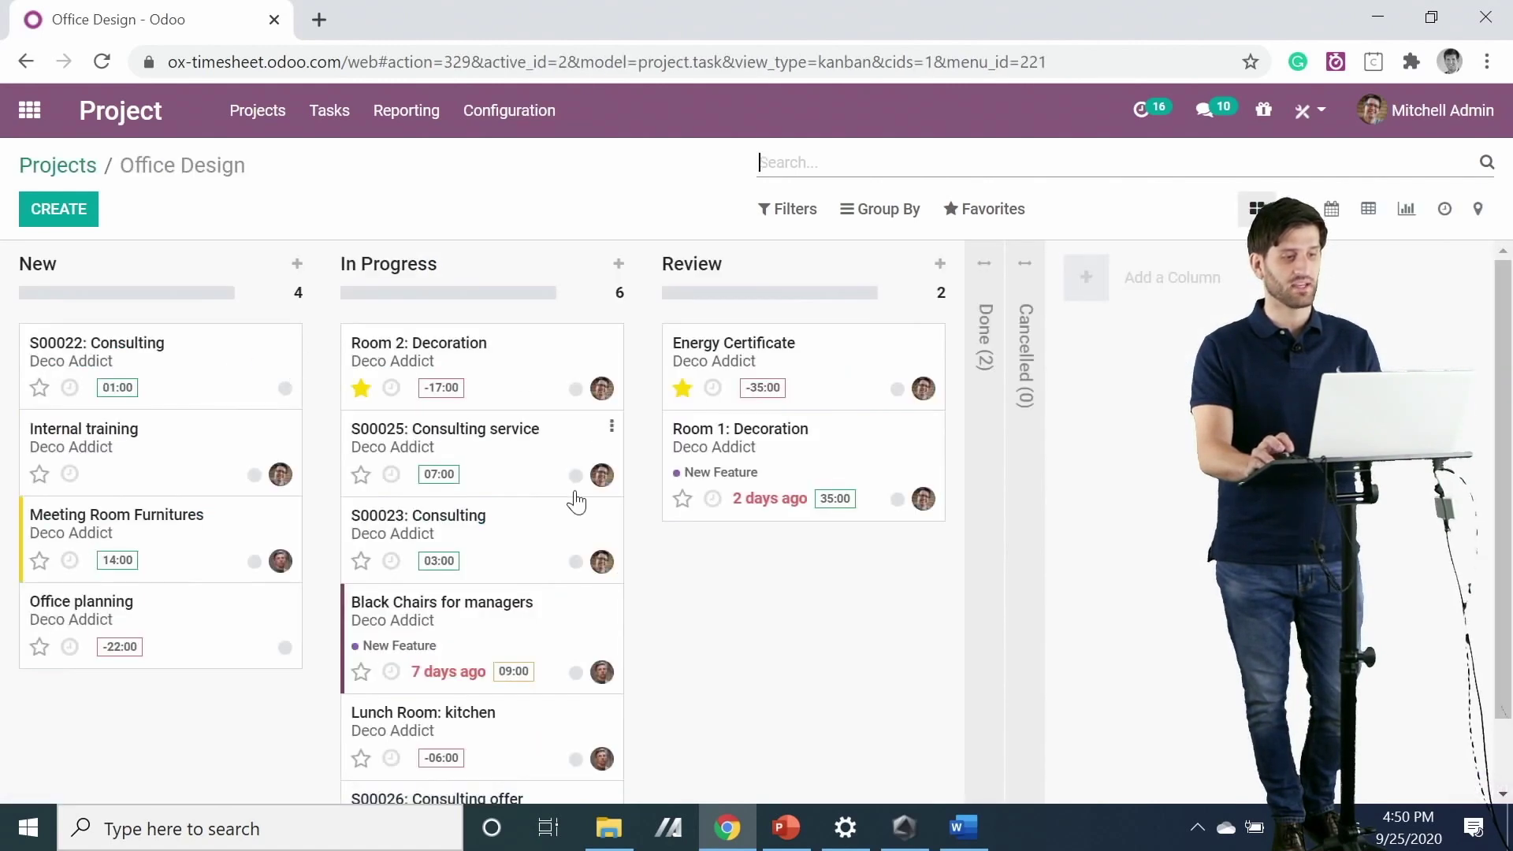
scroll(566, 513, down, 1)
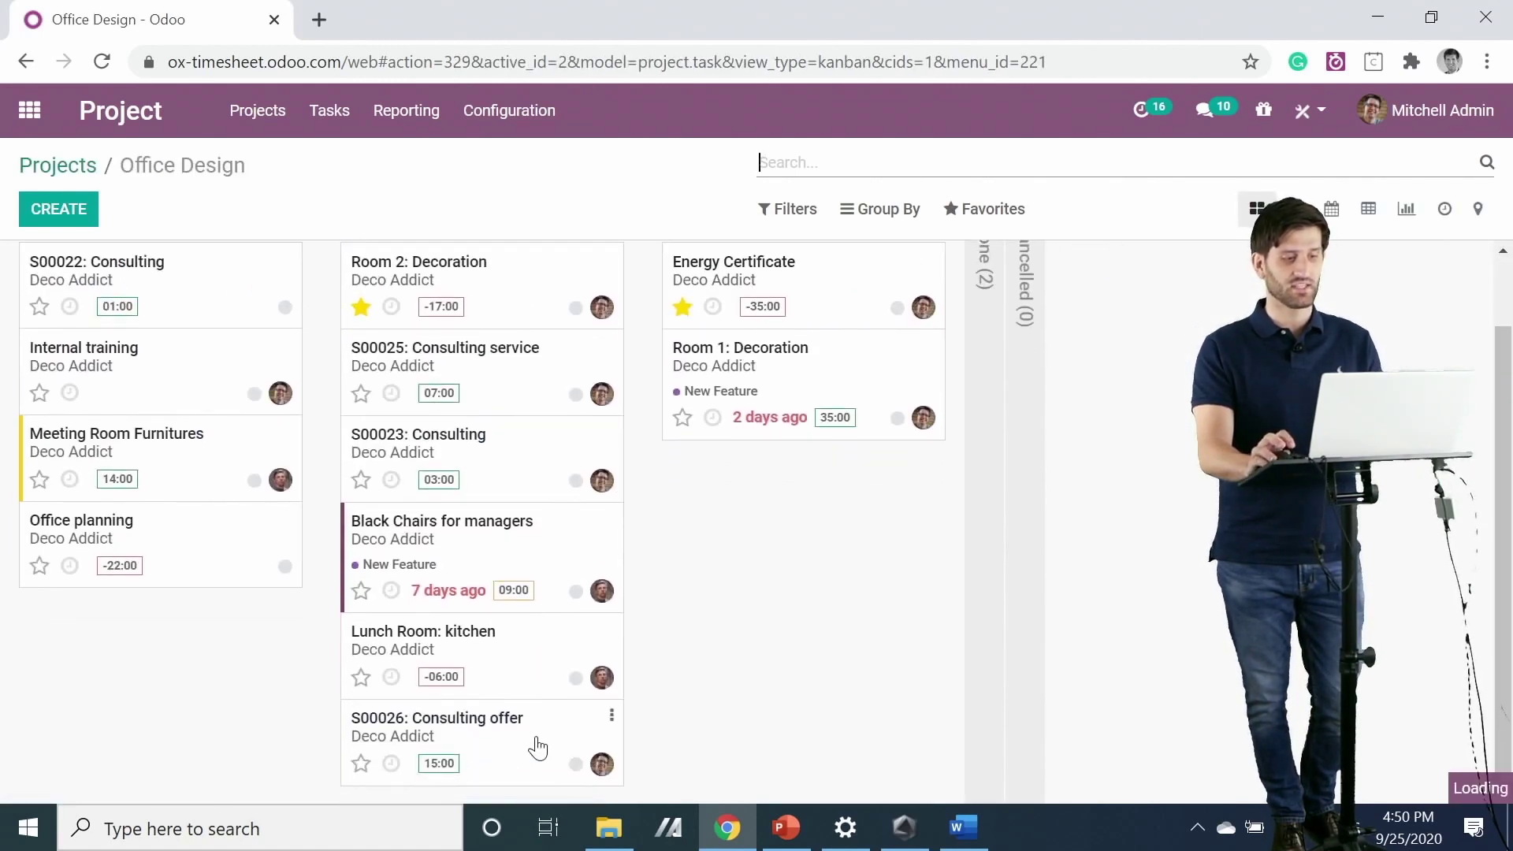
click(538, 747)
scroll(139, 457, down, 3)
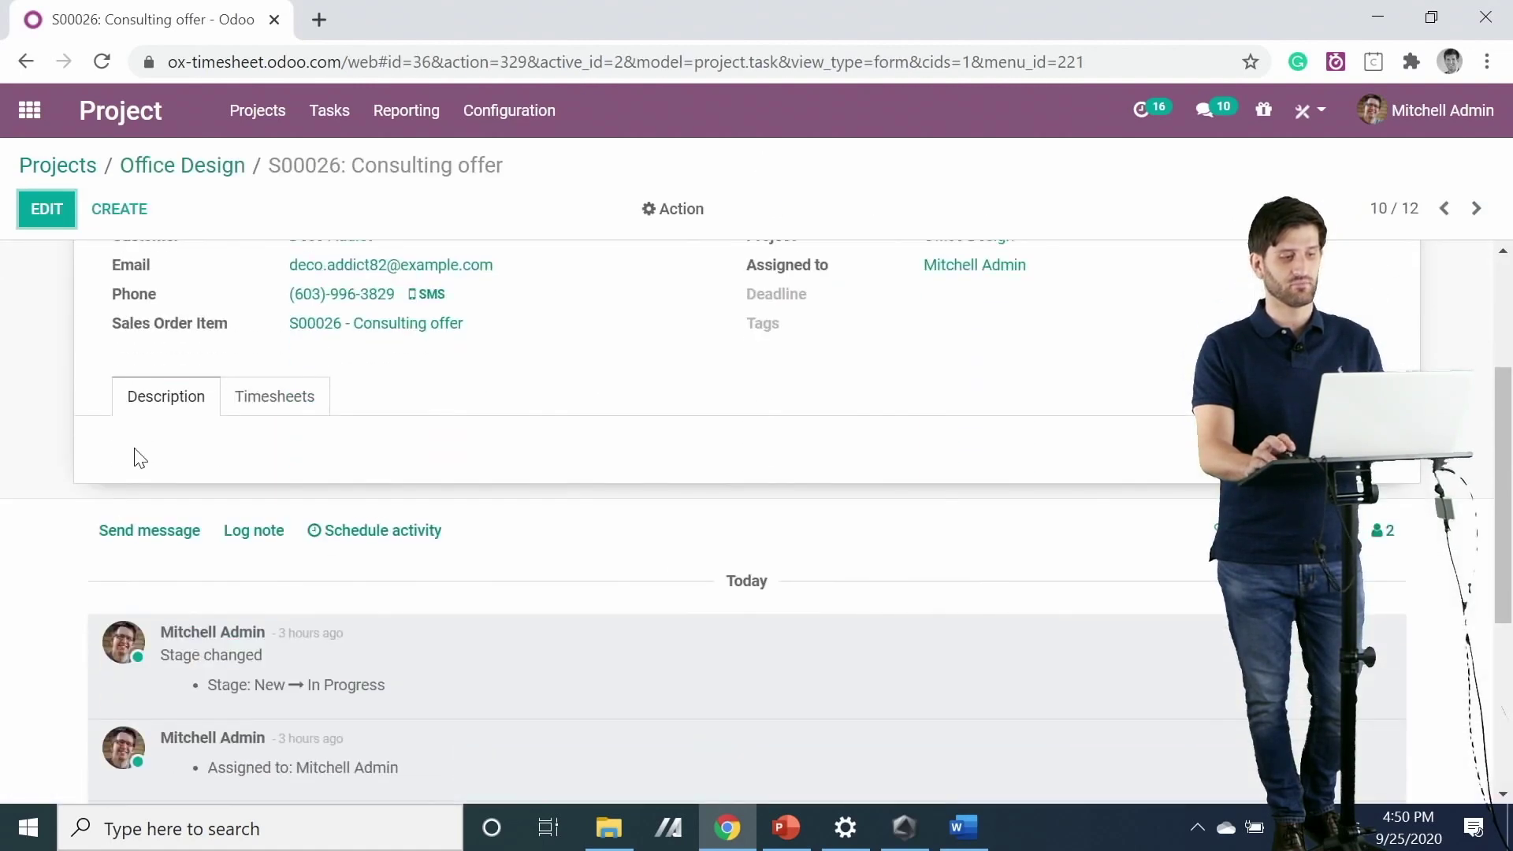
click(272, 398)
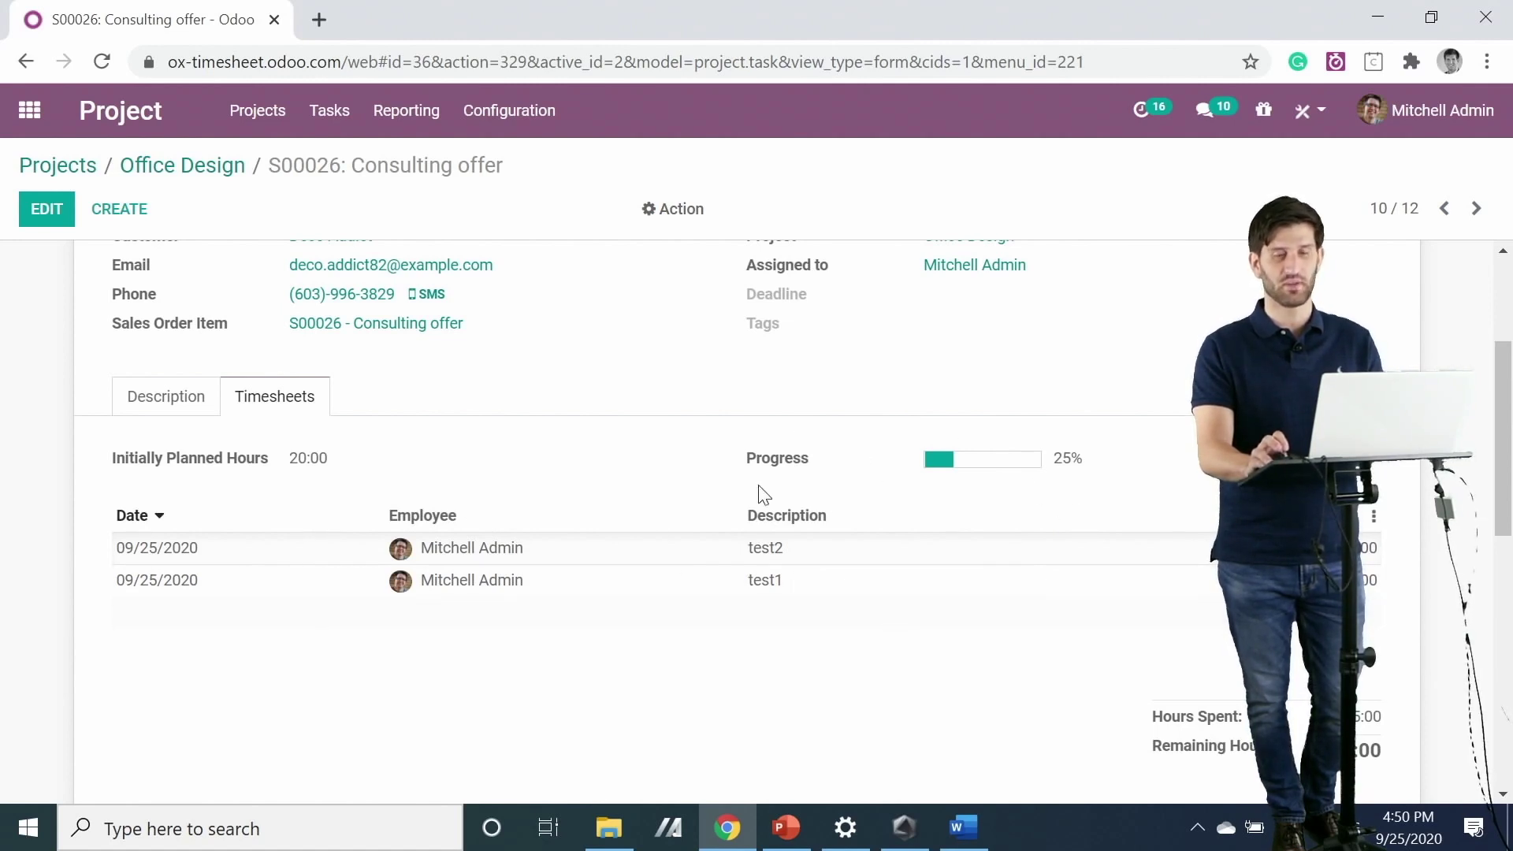
- Open sales order S00026 from the Consulting offer task and preview it as the customer
scroll(911, 540, up, 5)
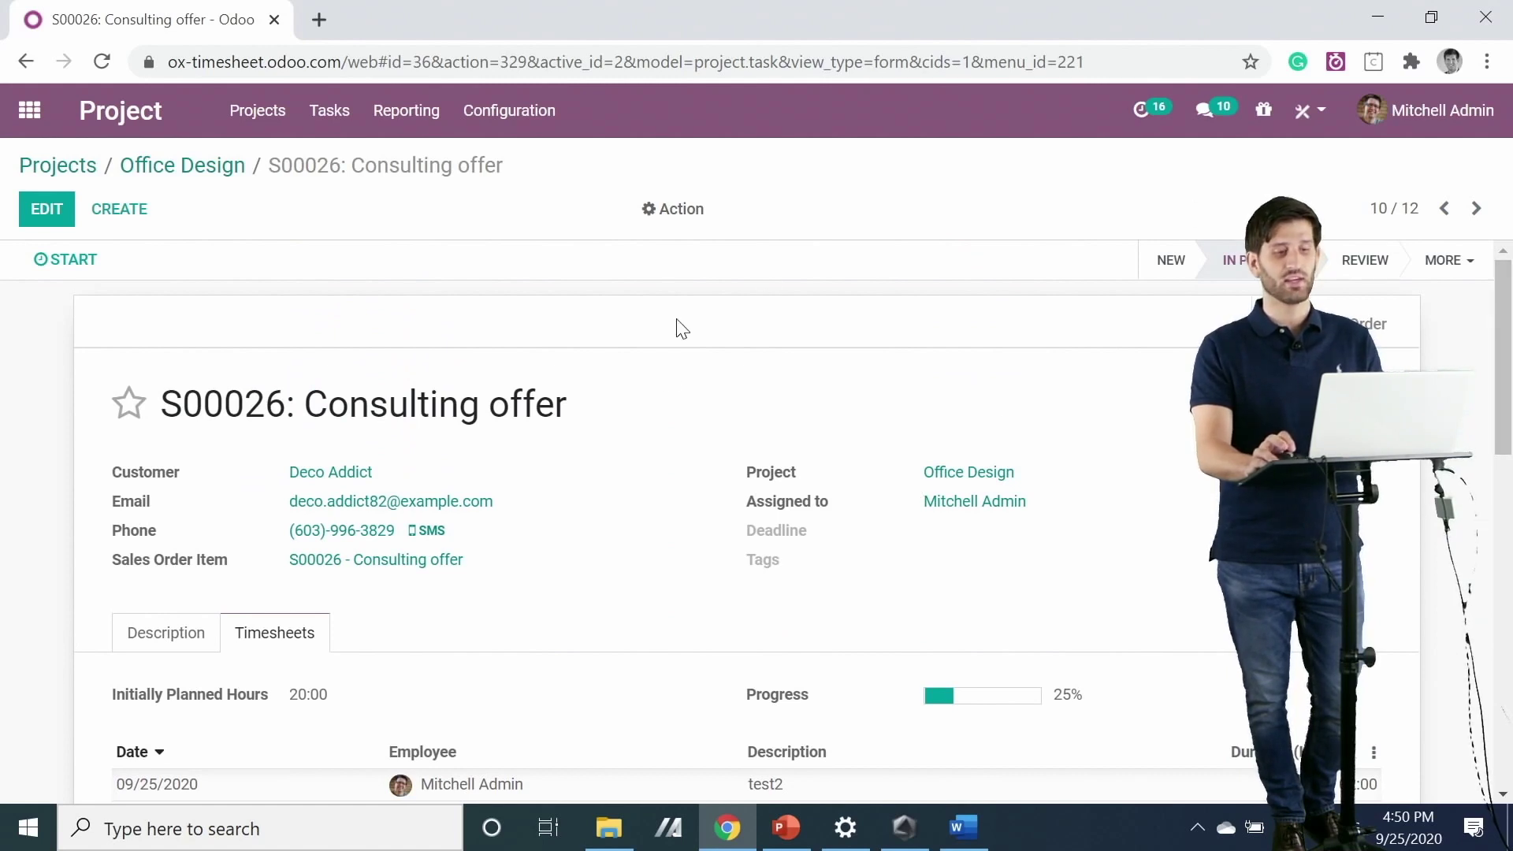
click(47, 209)
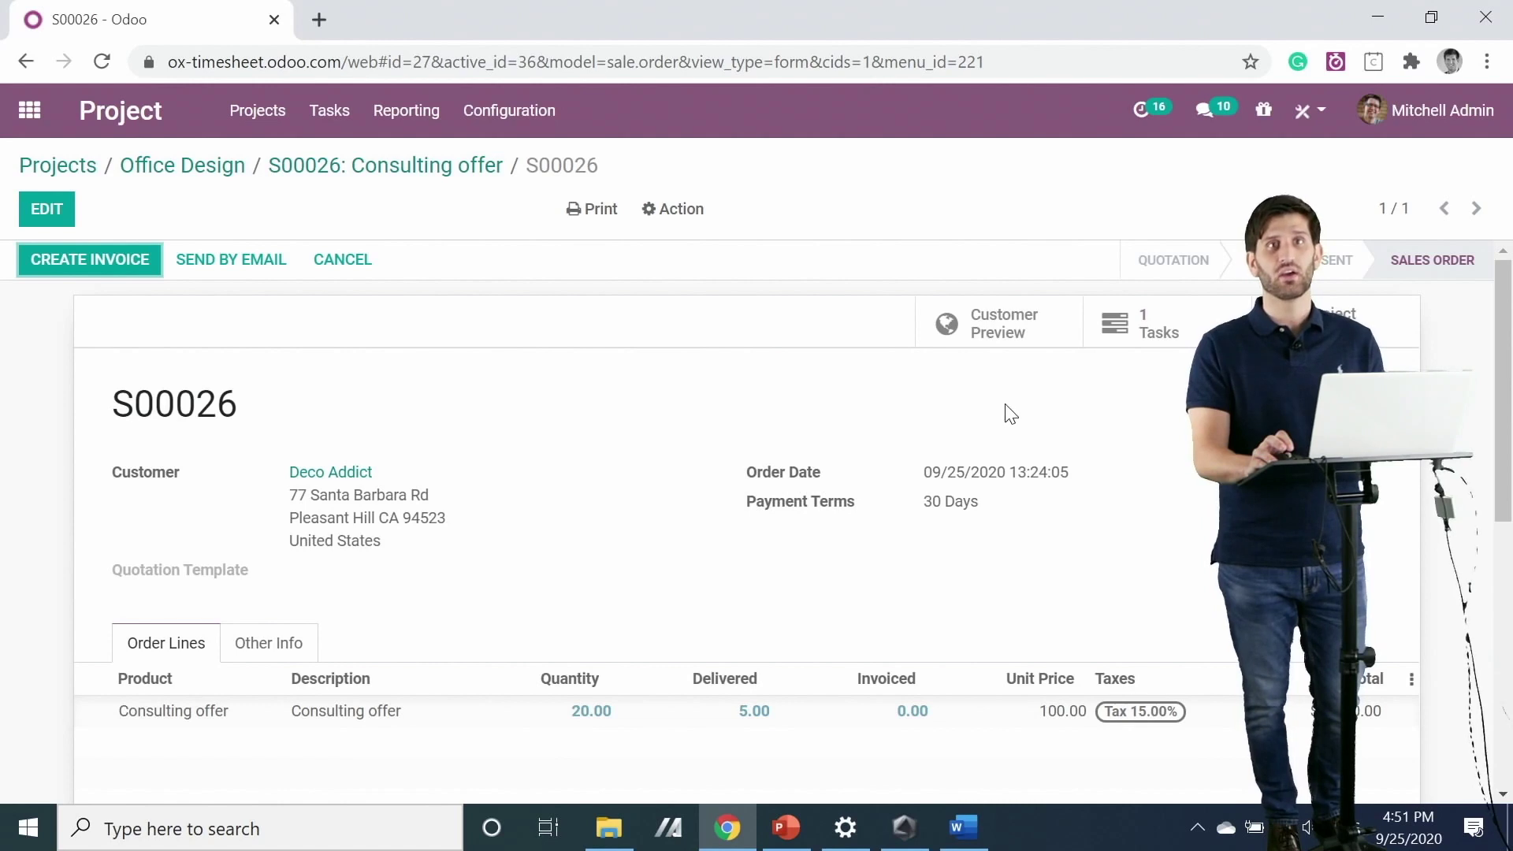
click(979, 335)
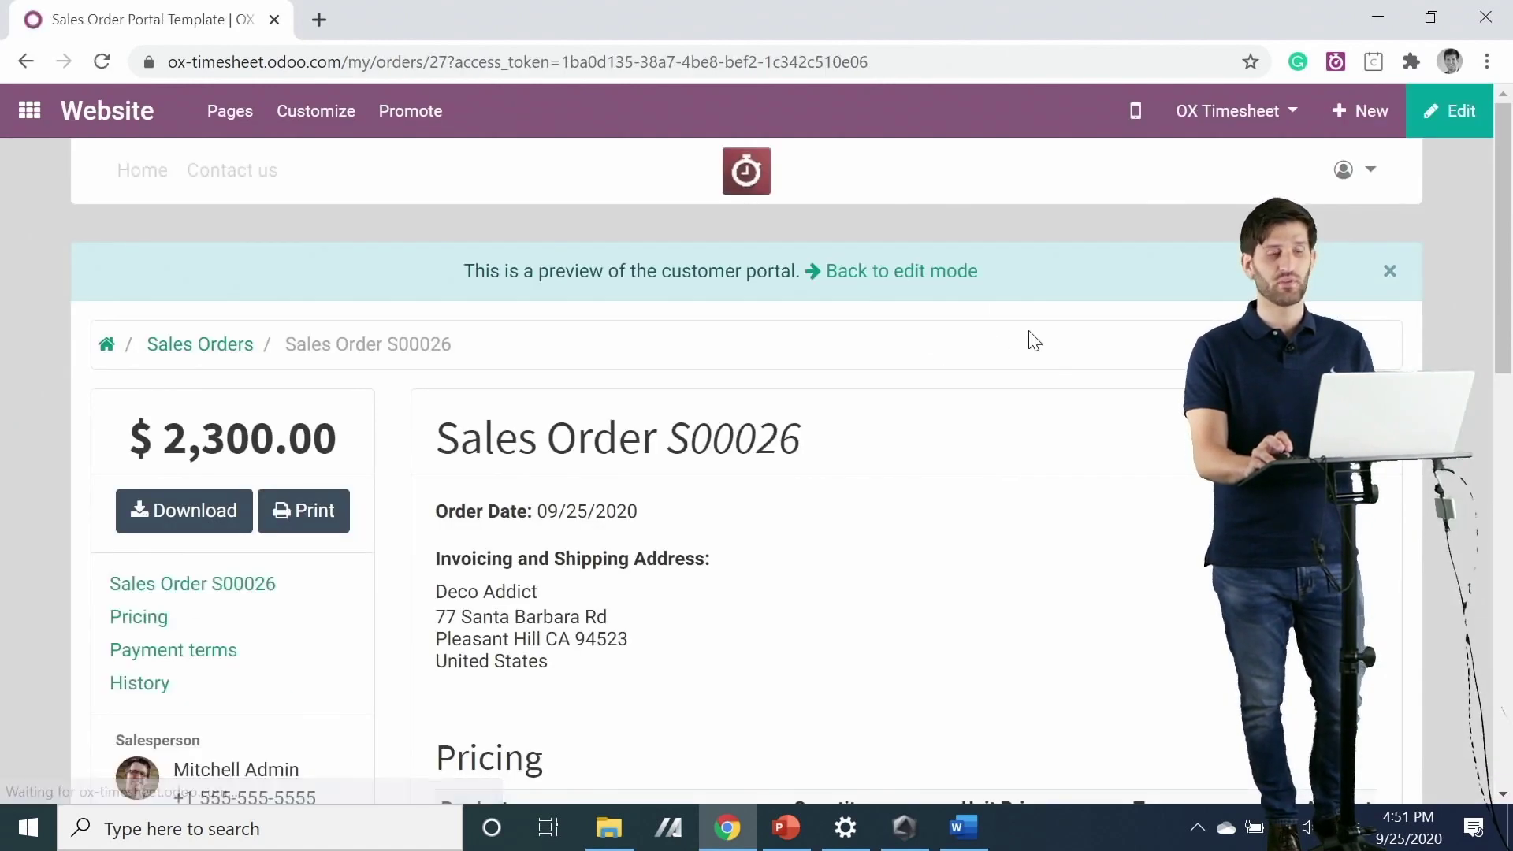
- Go to the customer portal's document overview and open the Office Design task S00026: Consulting offer from its task list
click(103, 344)
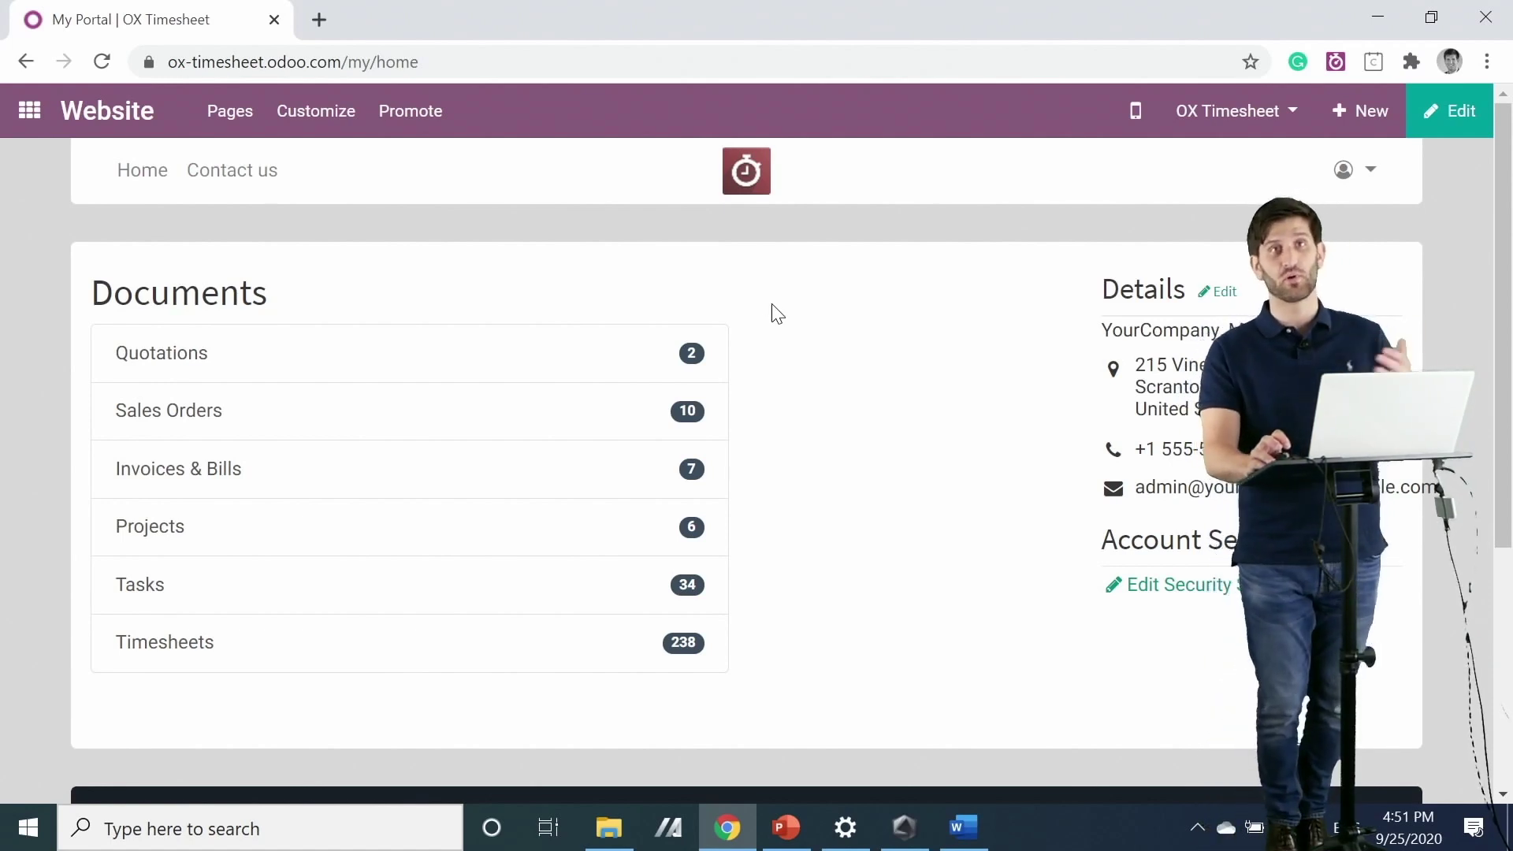
click(144, 592)
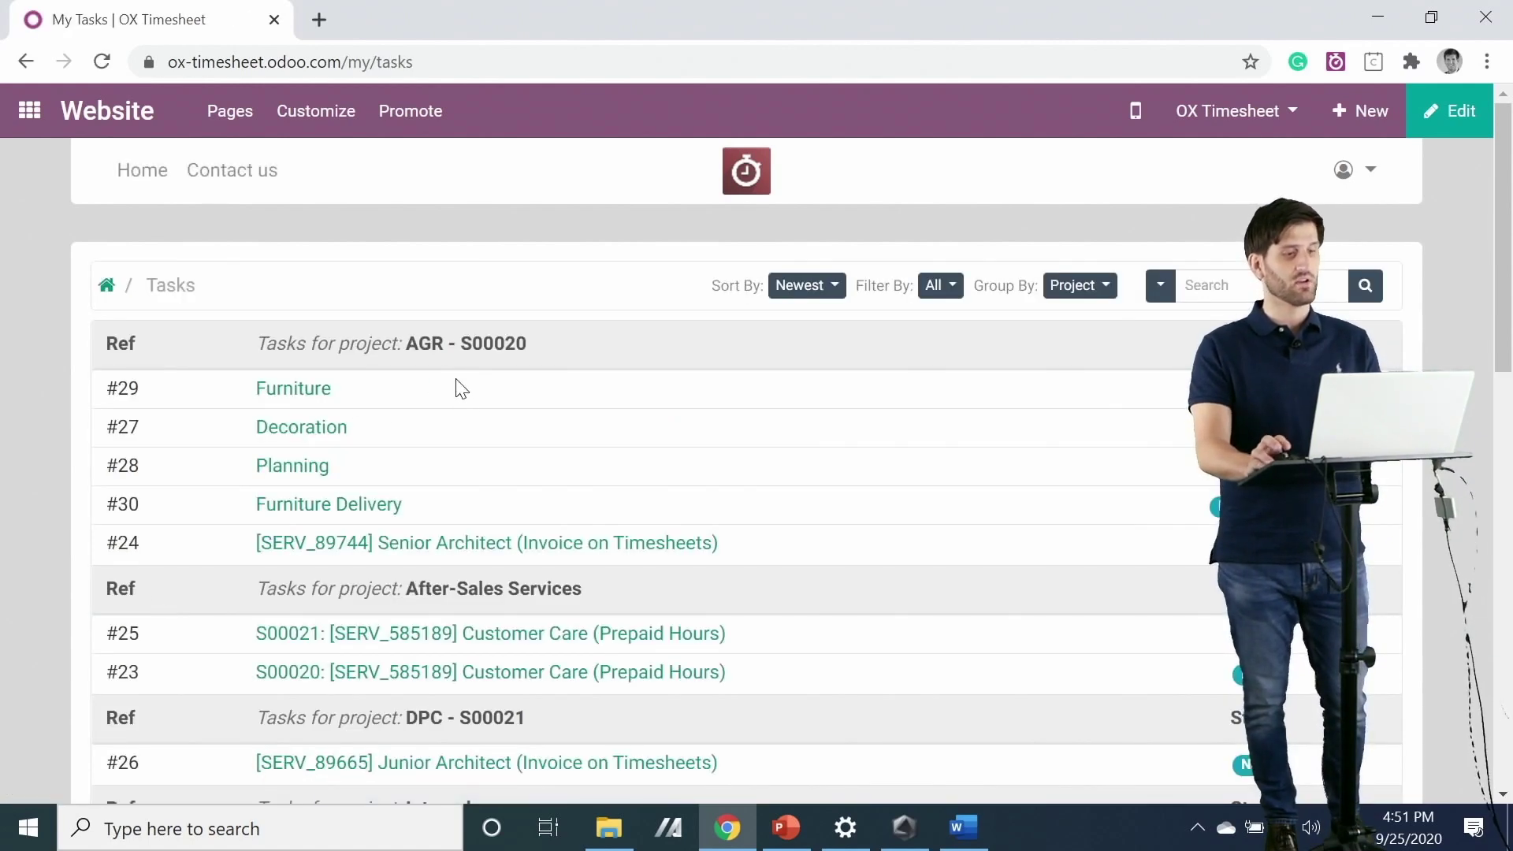
scroll(489, 467, down, 8)
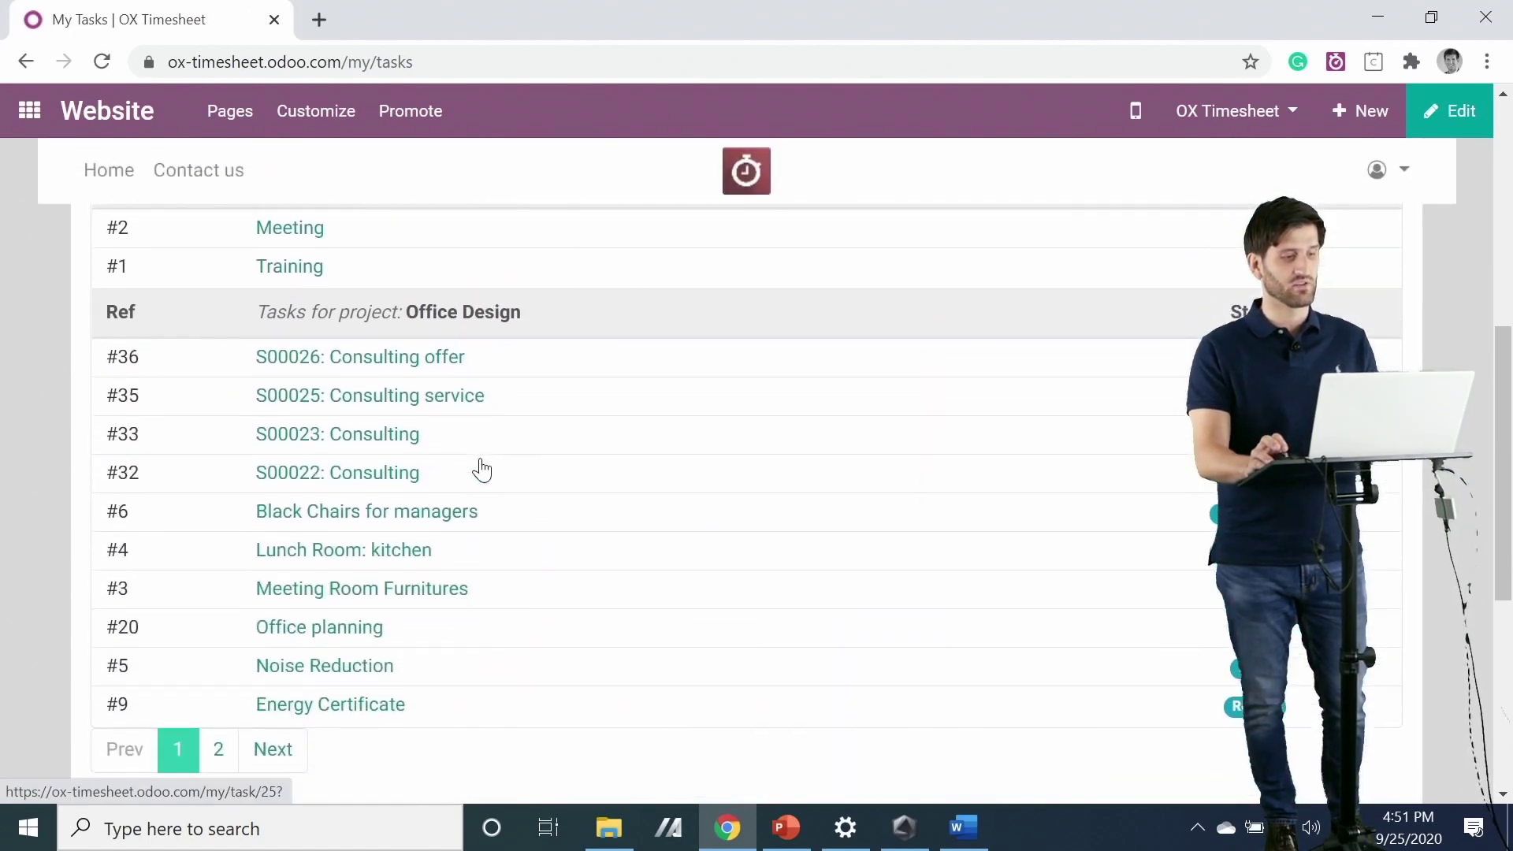
click(429, 367)
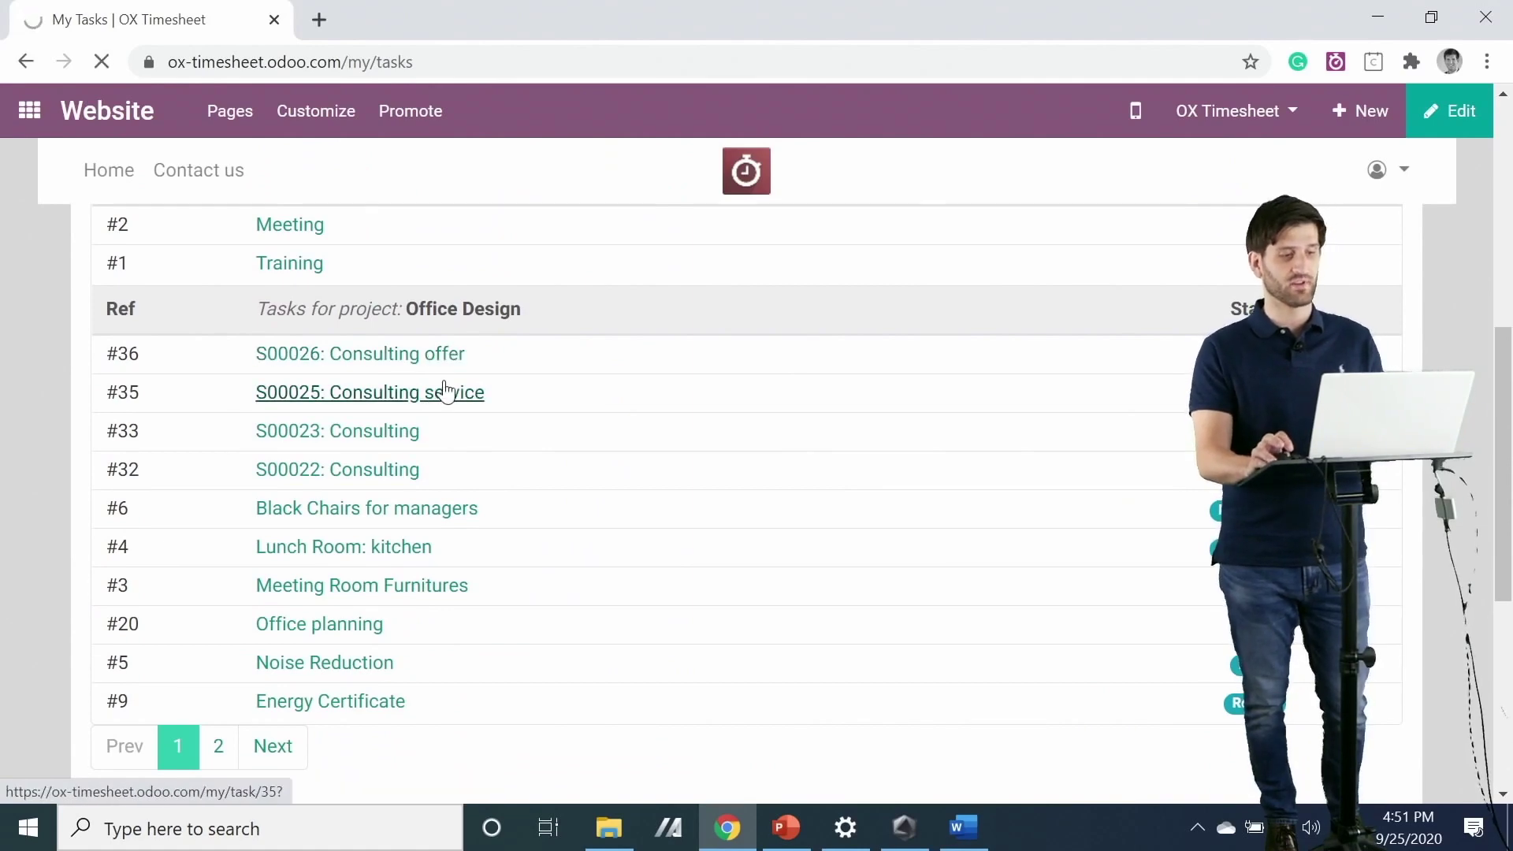
- Examine the portal task's timesheet entries and the message area where the customer can write a comment
scroll(694, 394, down, 2)
scroll(710, 422, down, 2)
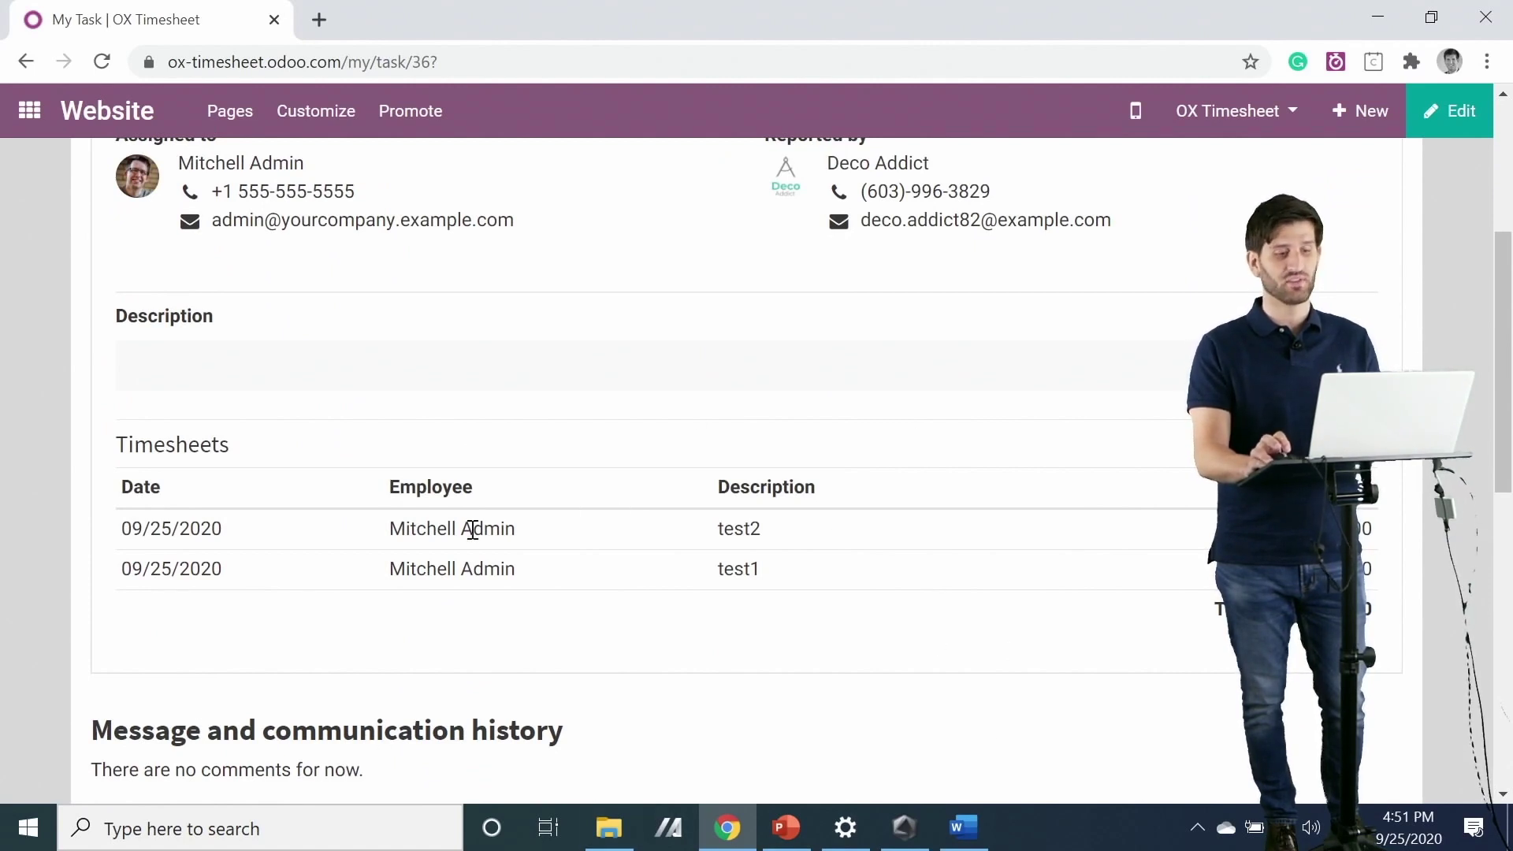
scroll(476, 404, down, 2)
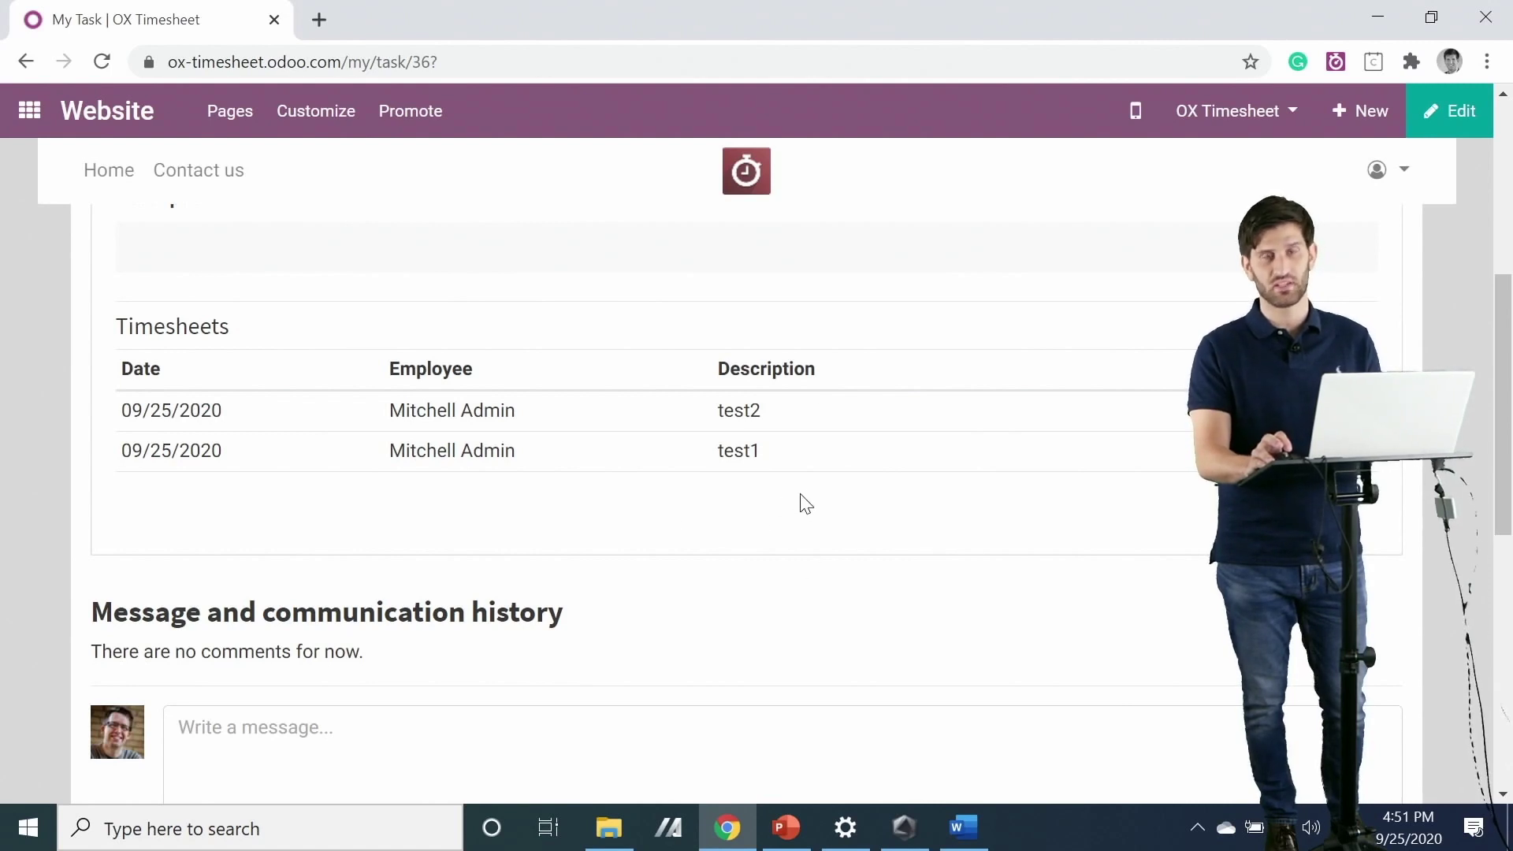
scroll(693, 551, down, 2)
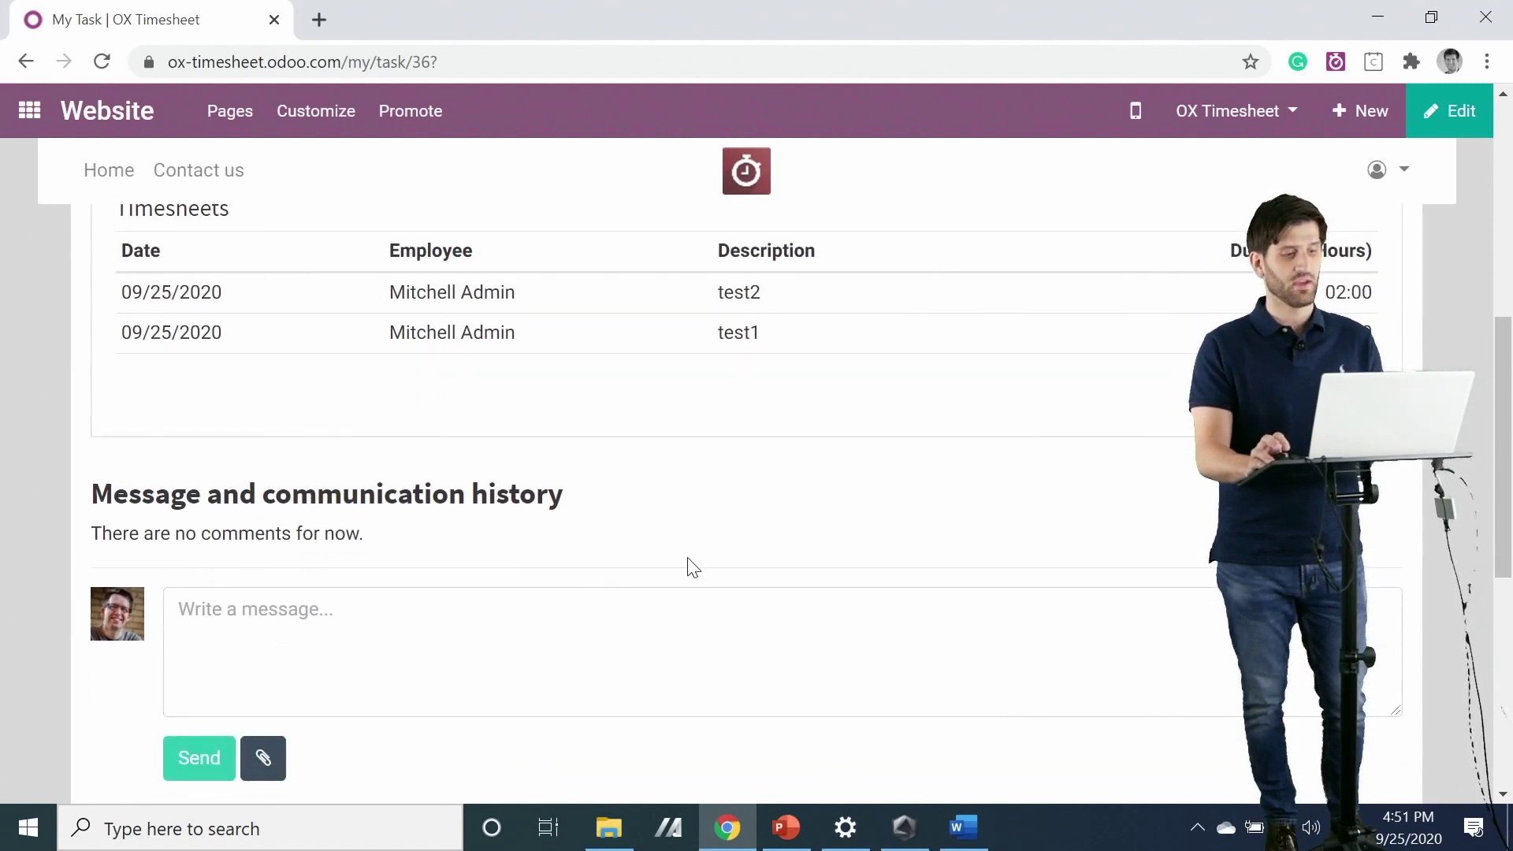
click(473, 646)
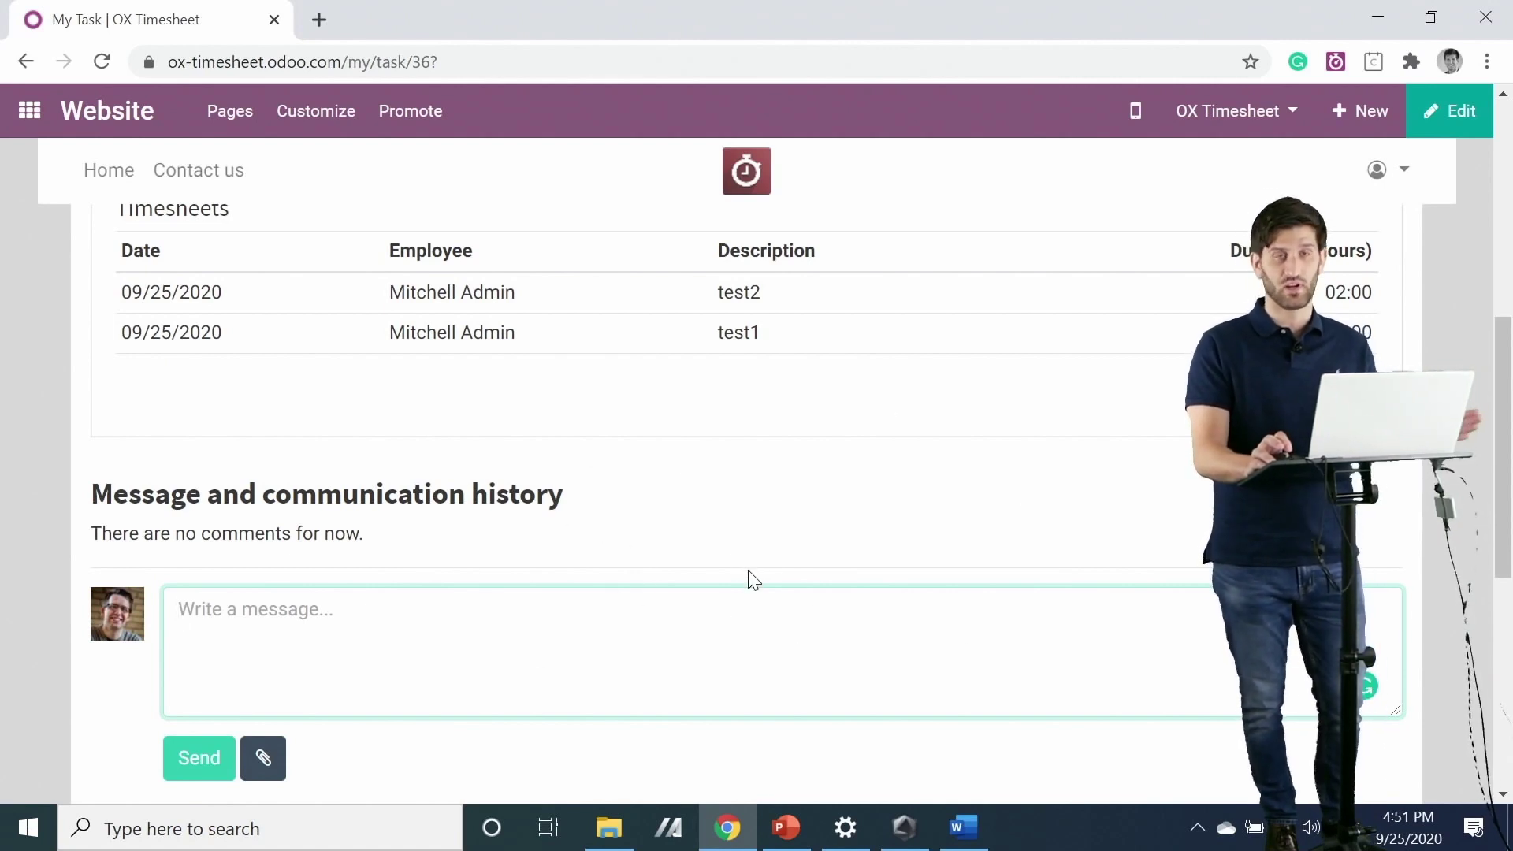
- Switch to the Employees app and open the Chief Executive Officer's record in the Management department
scroll(945, 488, up, 8)
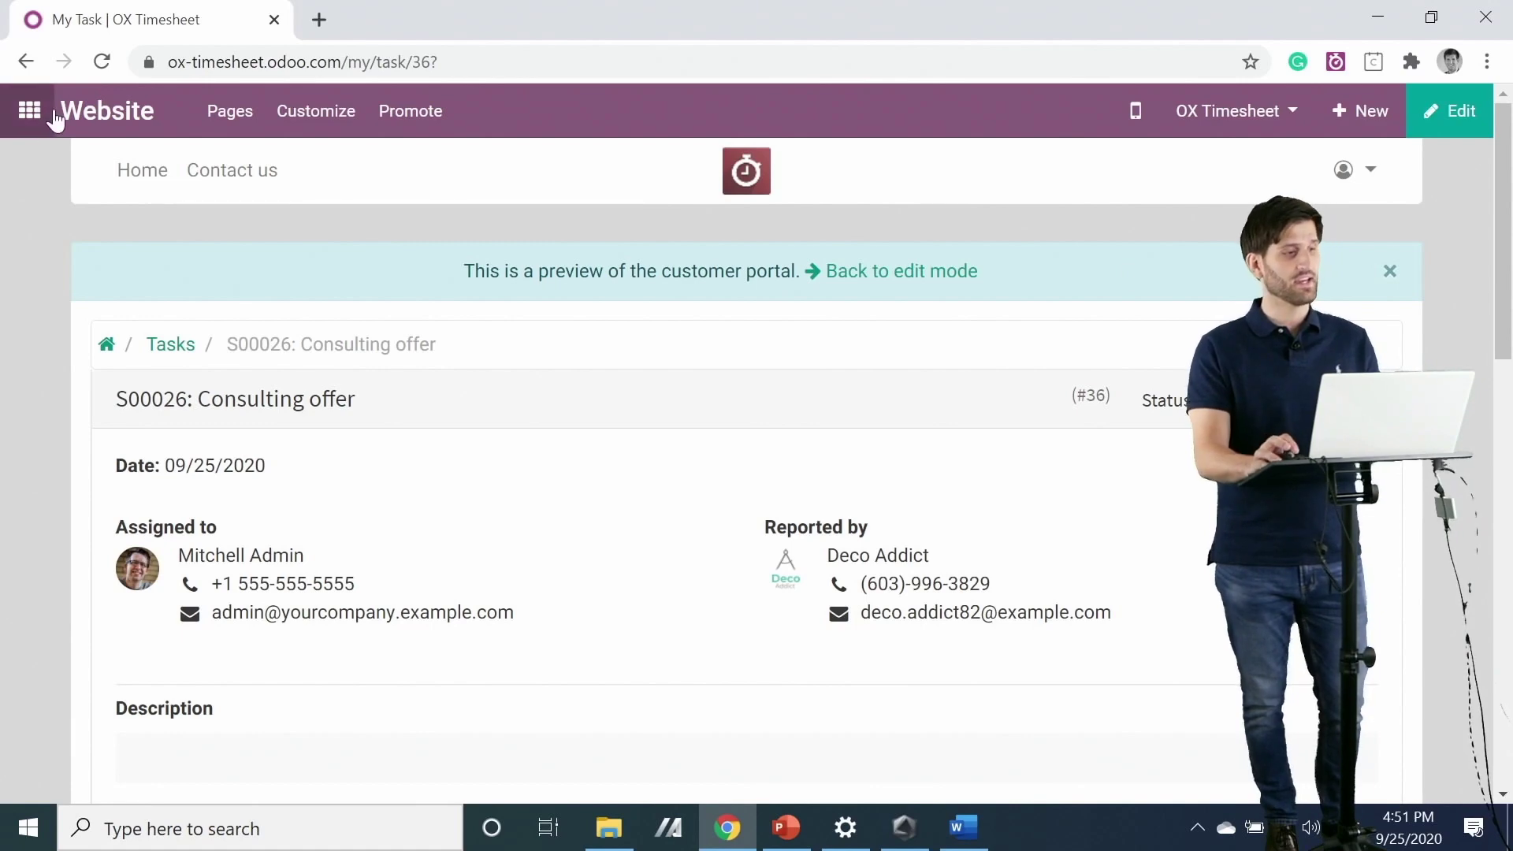
click(30, 110)
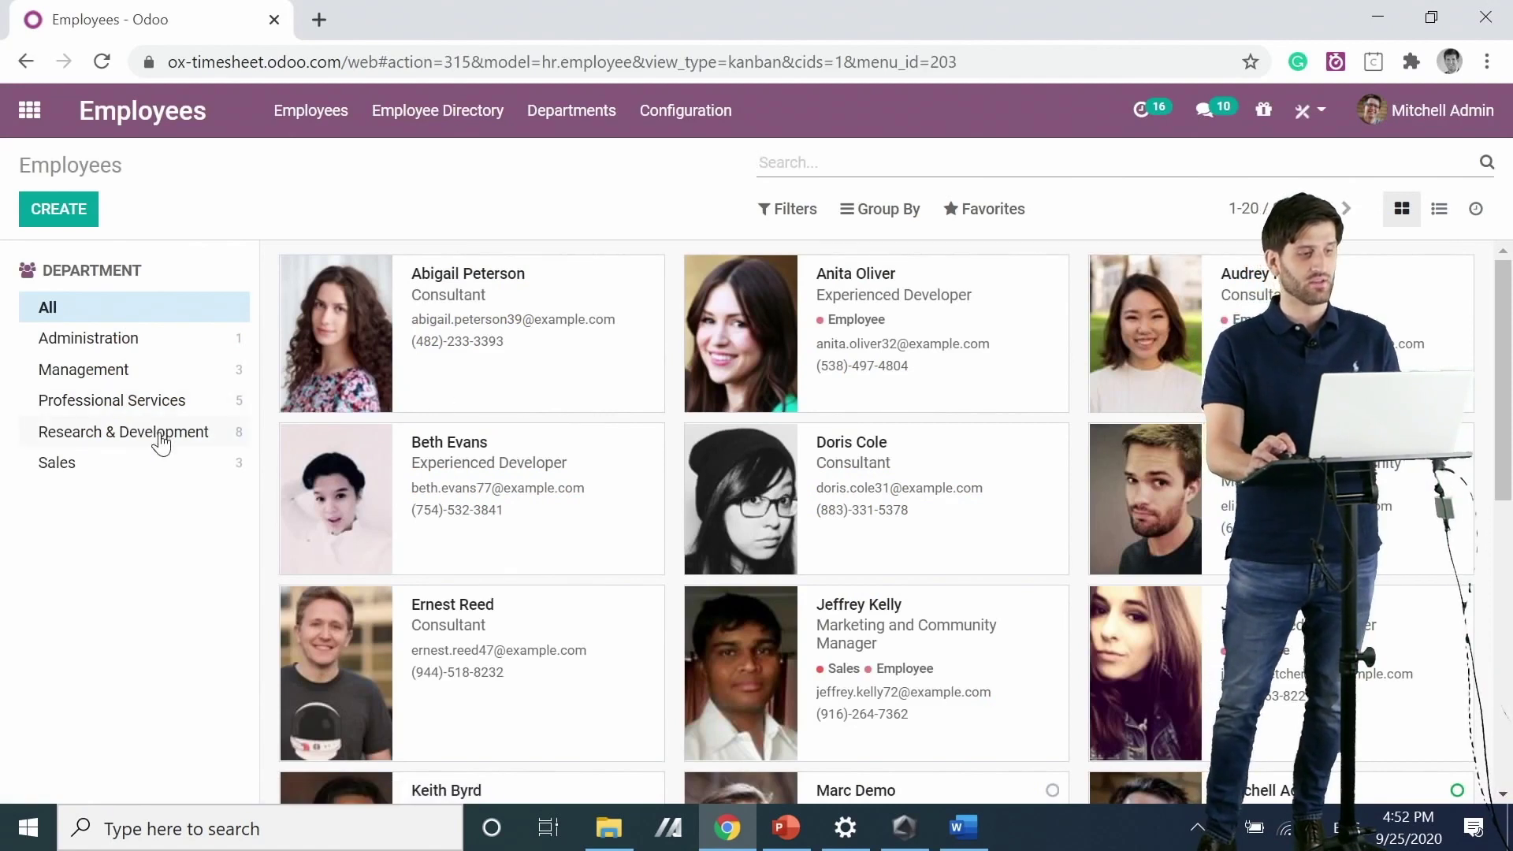
click(154, 378)
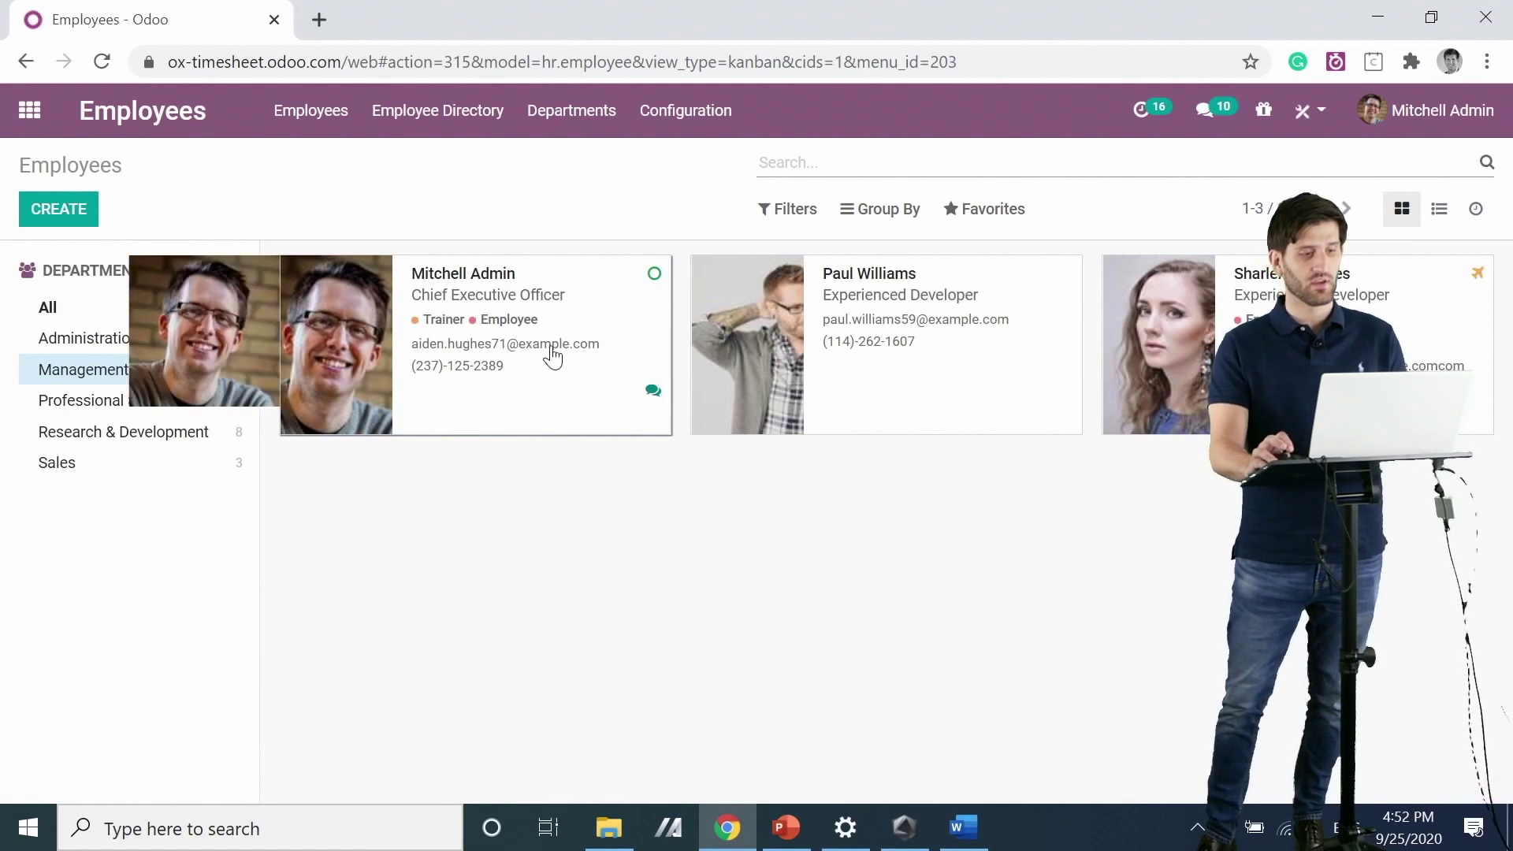
click(551, 355)
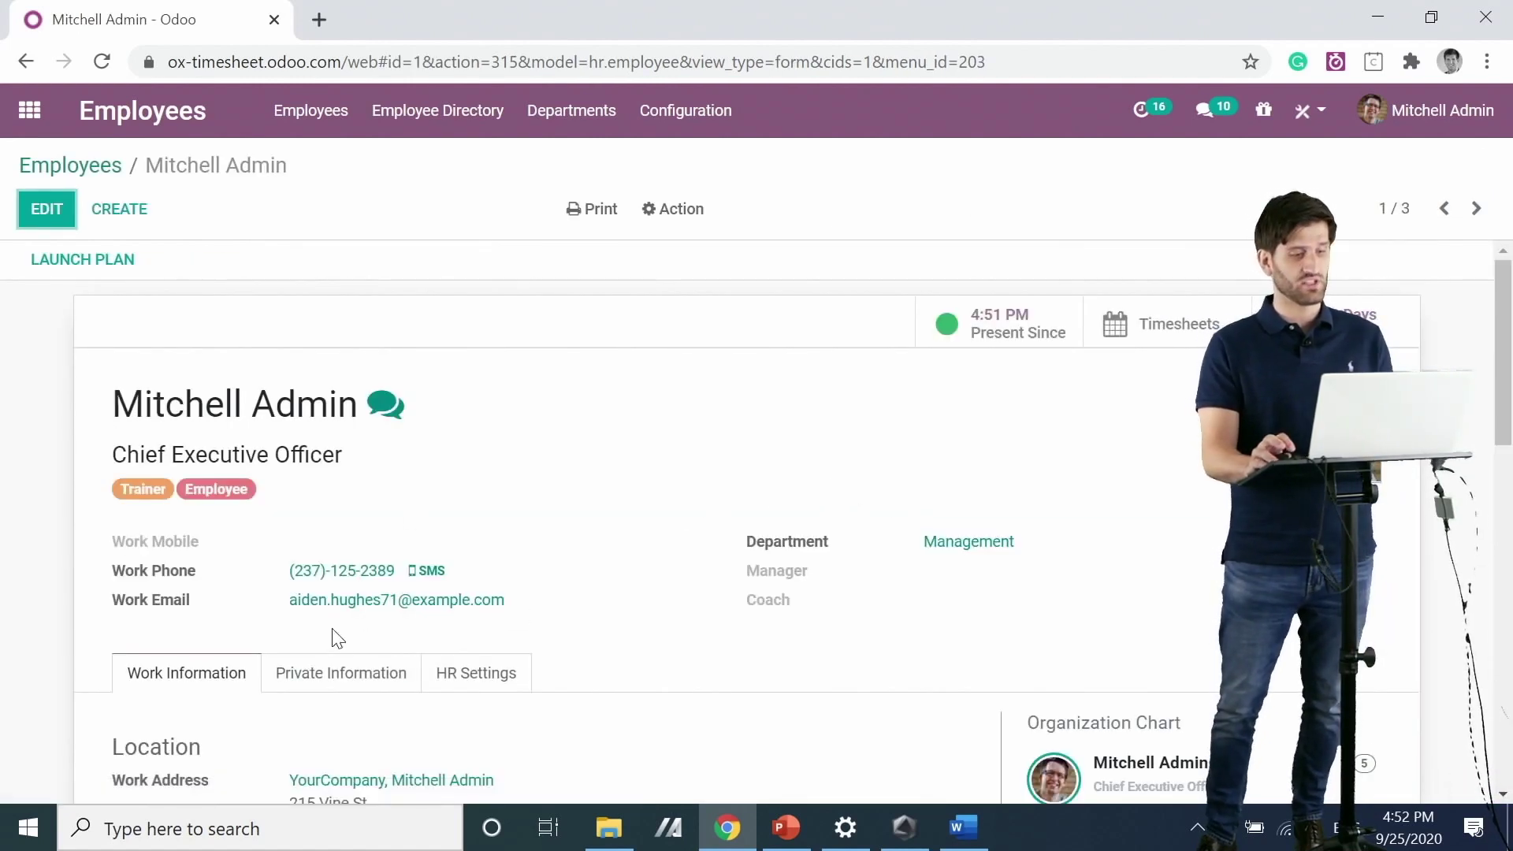
- Check the hourly timesheet cost in the employee's HR settings
click(371, 675)
scroll(512, 630, down, 1)
click(472, 556)
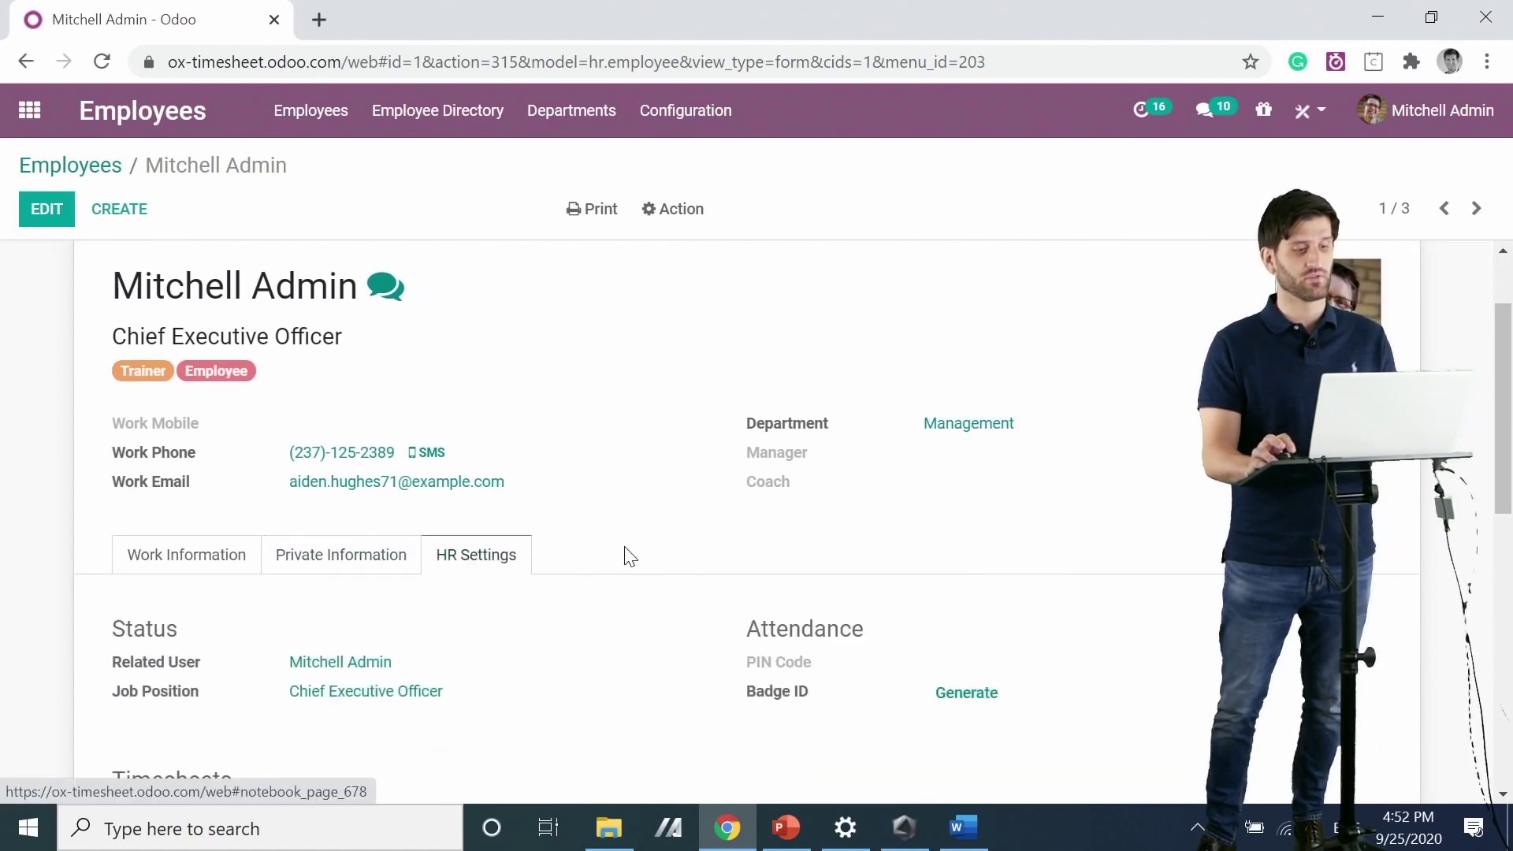
scroll(727, 600, down, 3)
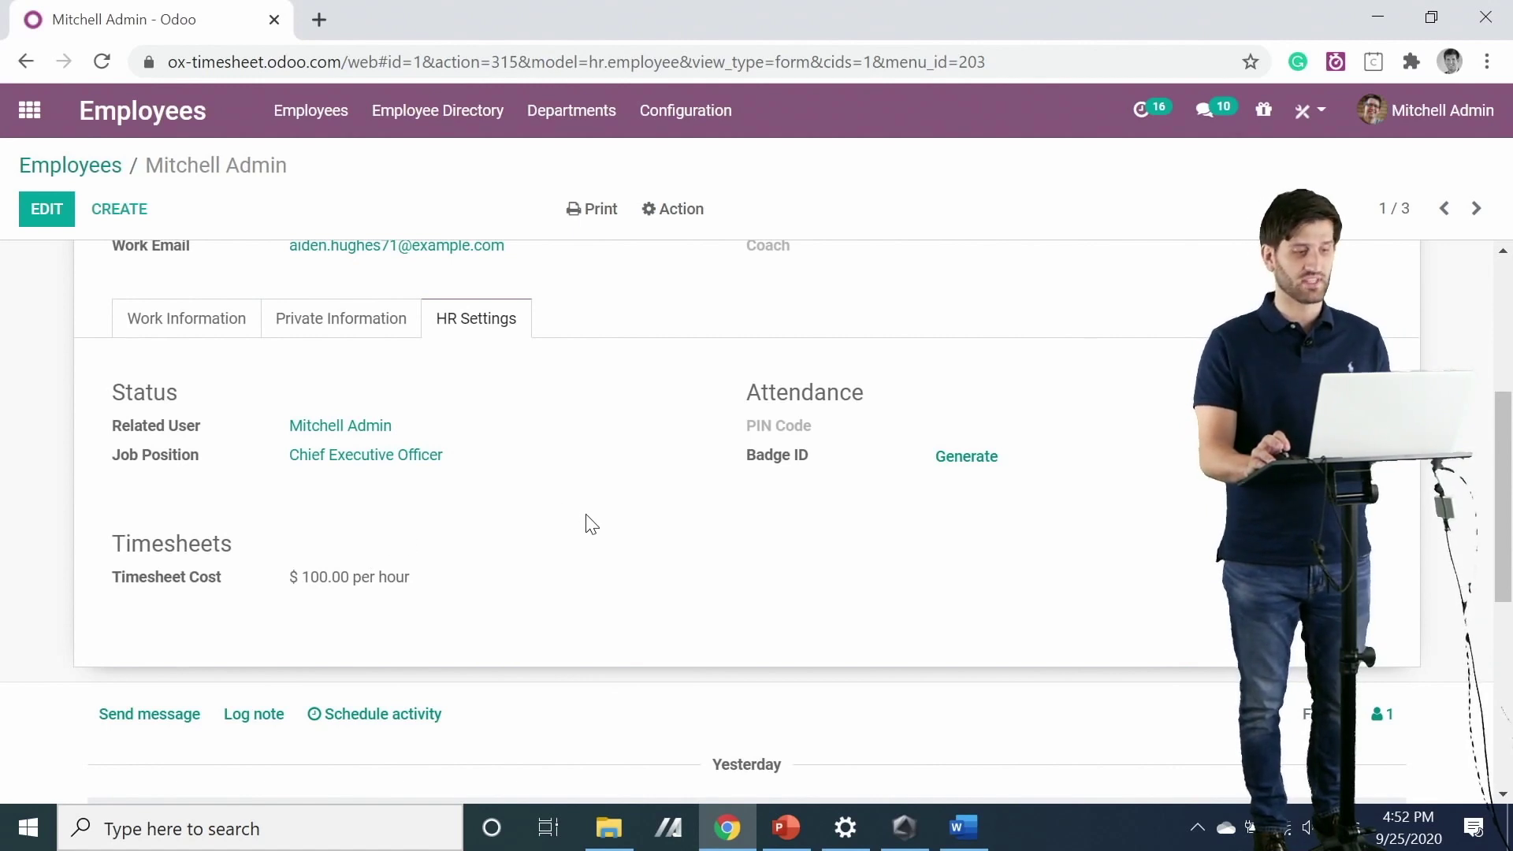
scroll(646, 587, up, 3)
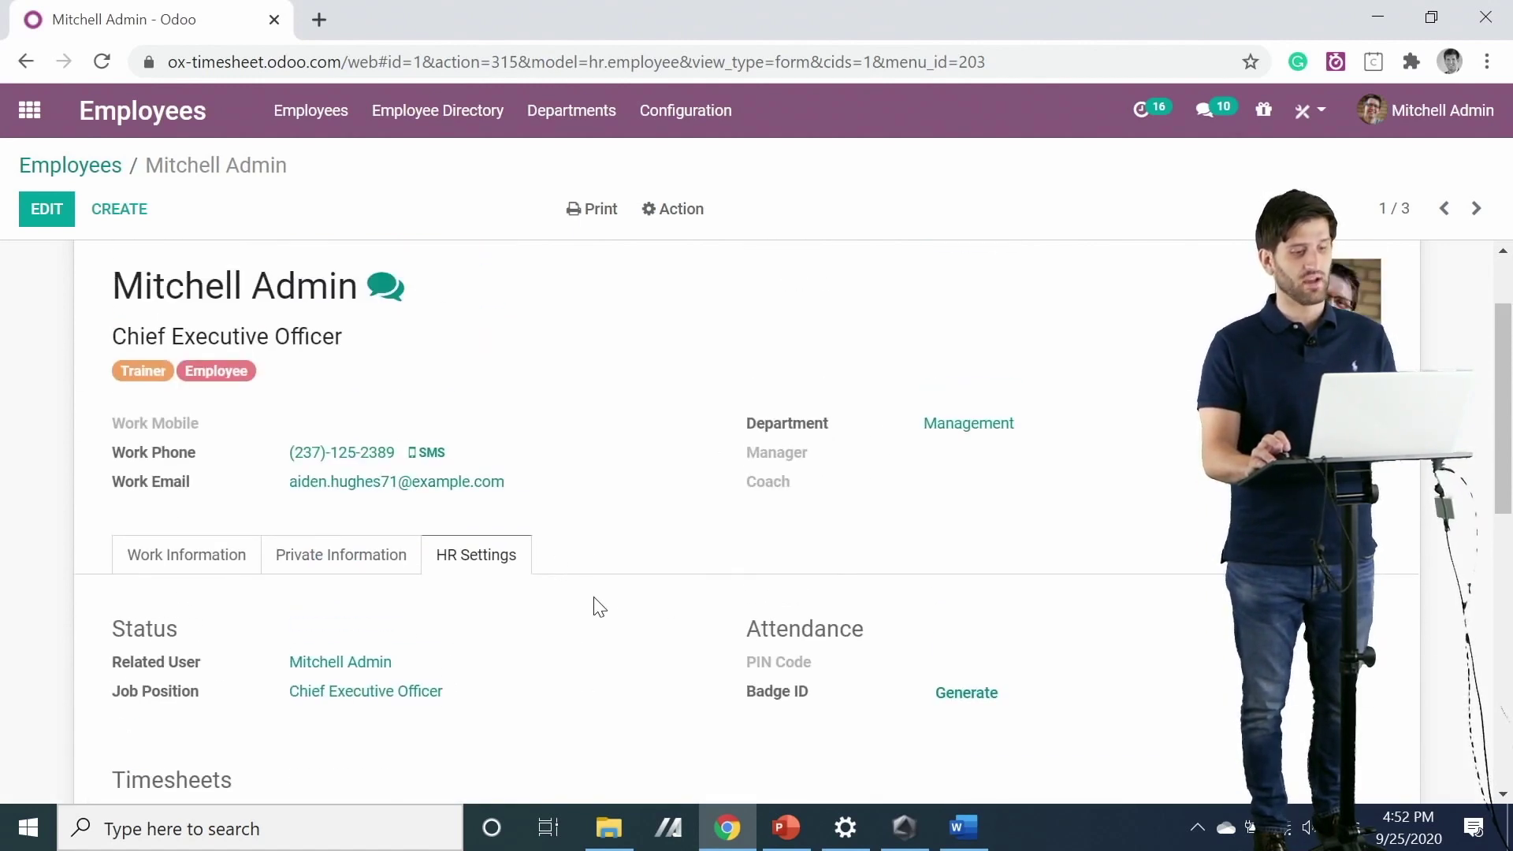
scroll(595, 619, down, 3)
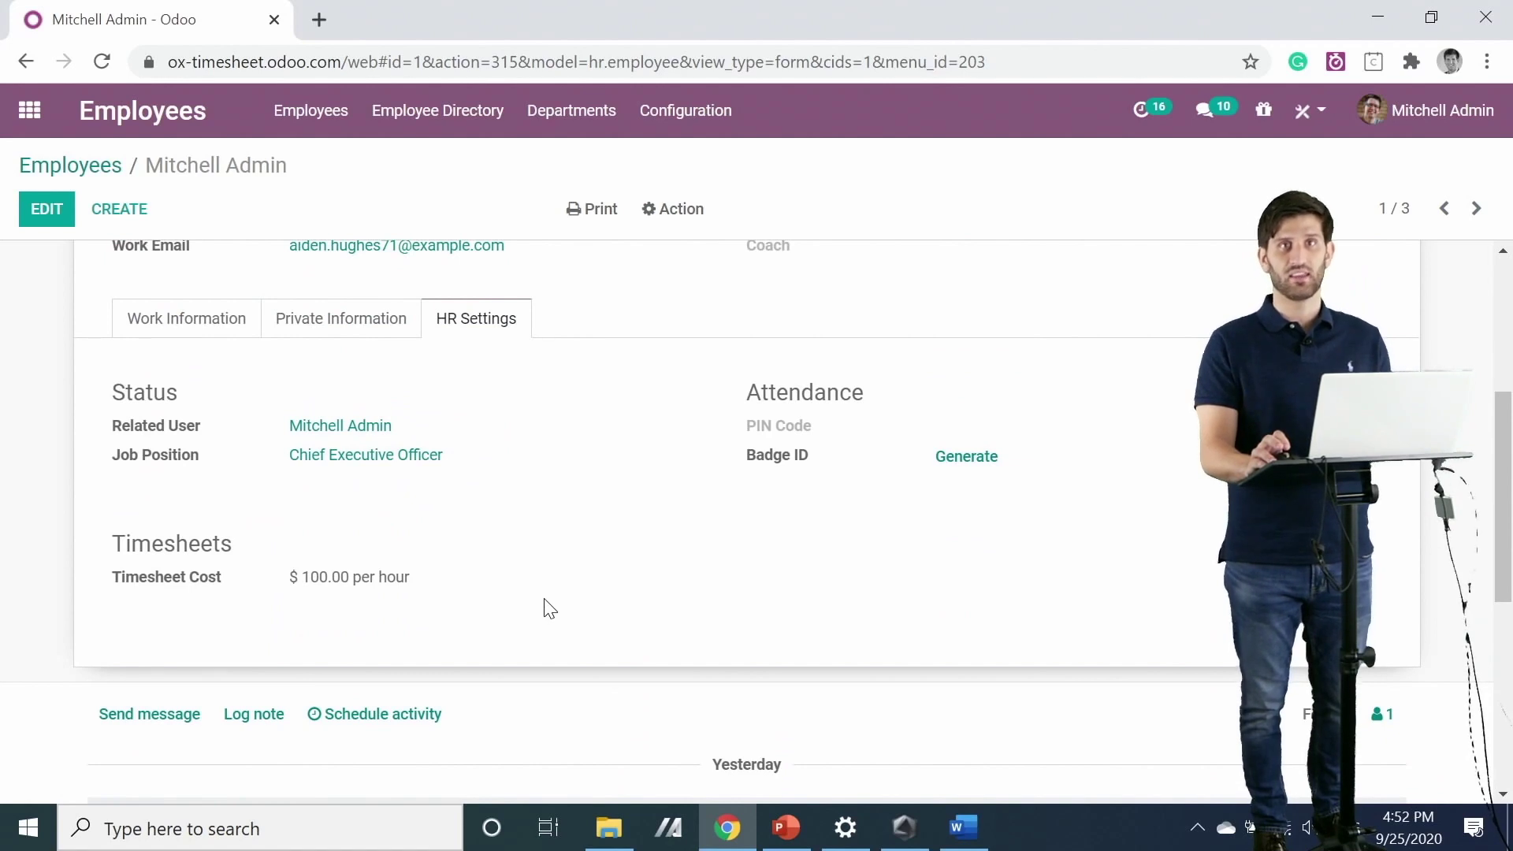
scroll(629, 514, up, 5)
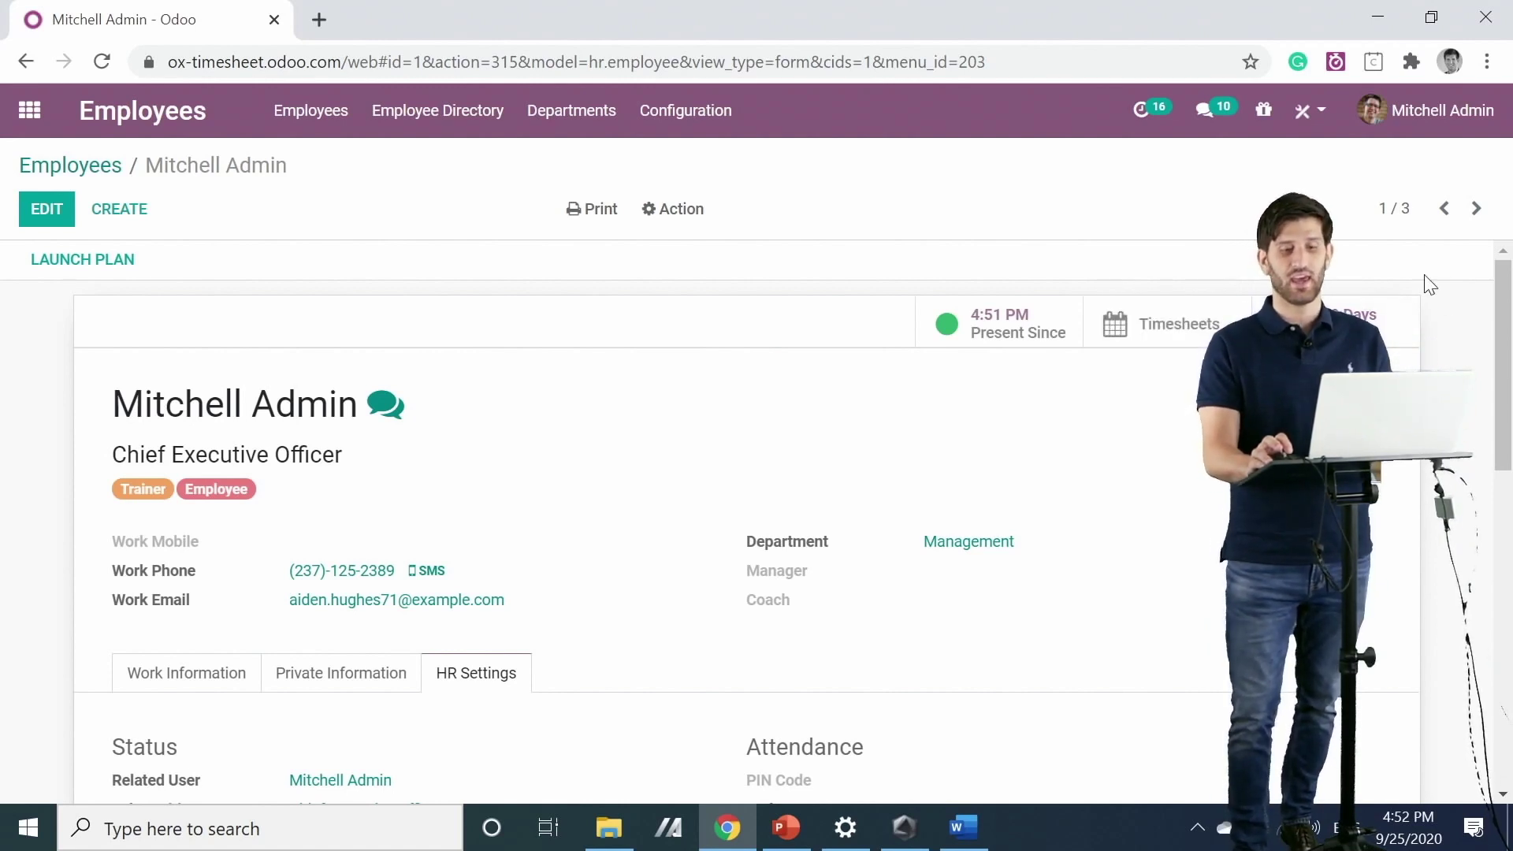
- Open the employee's timesheet grid, check the Time Off entry in the following week, and return to the app overview
click(1160, 345)
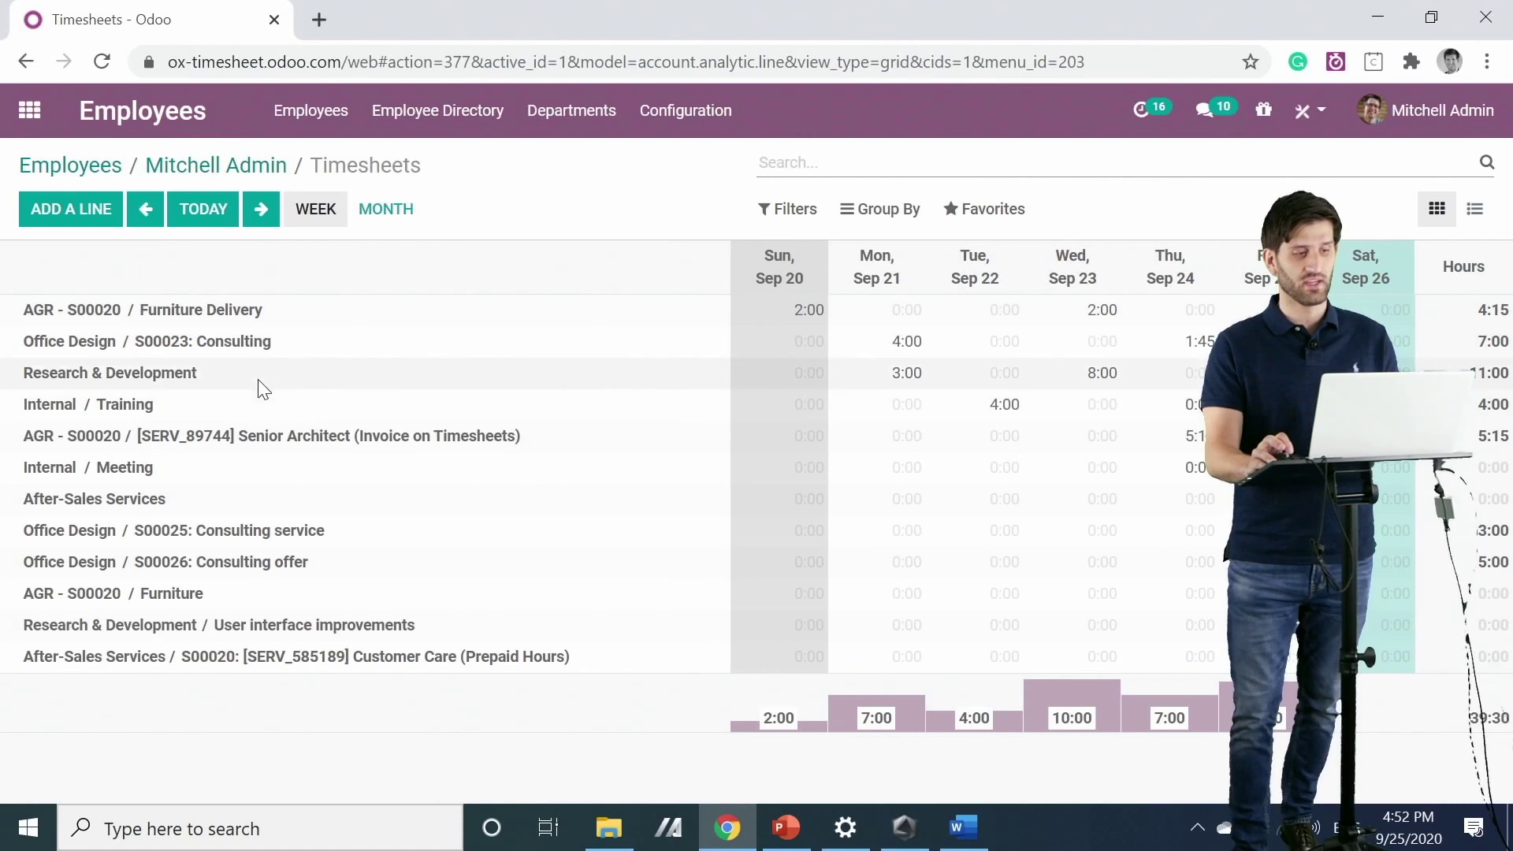
click(262, 224)
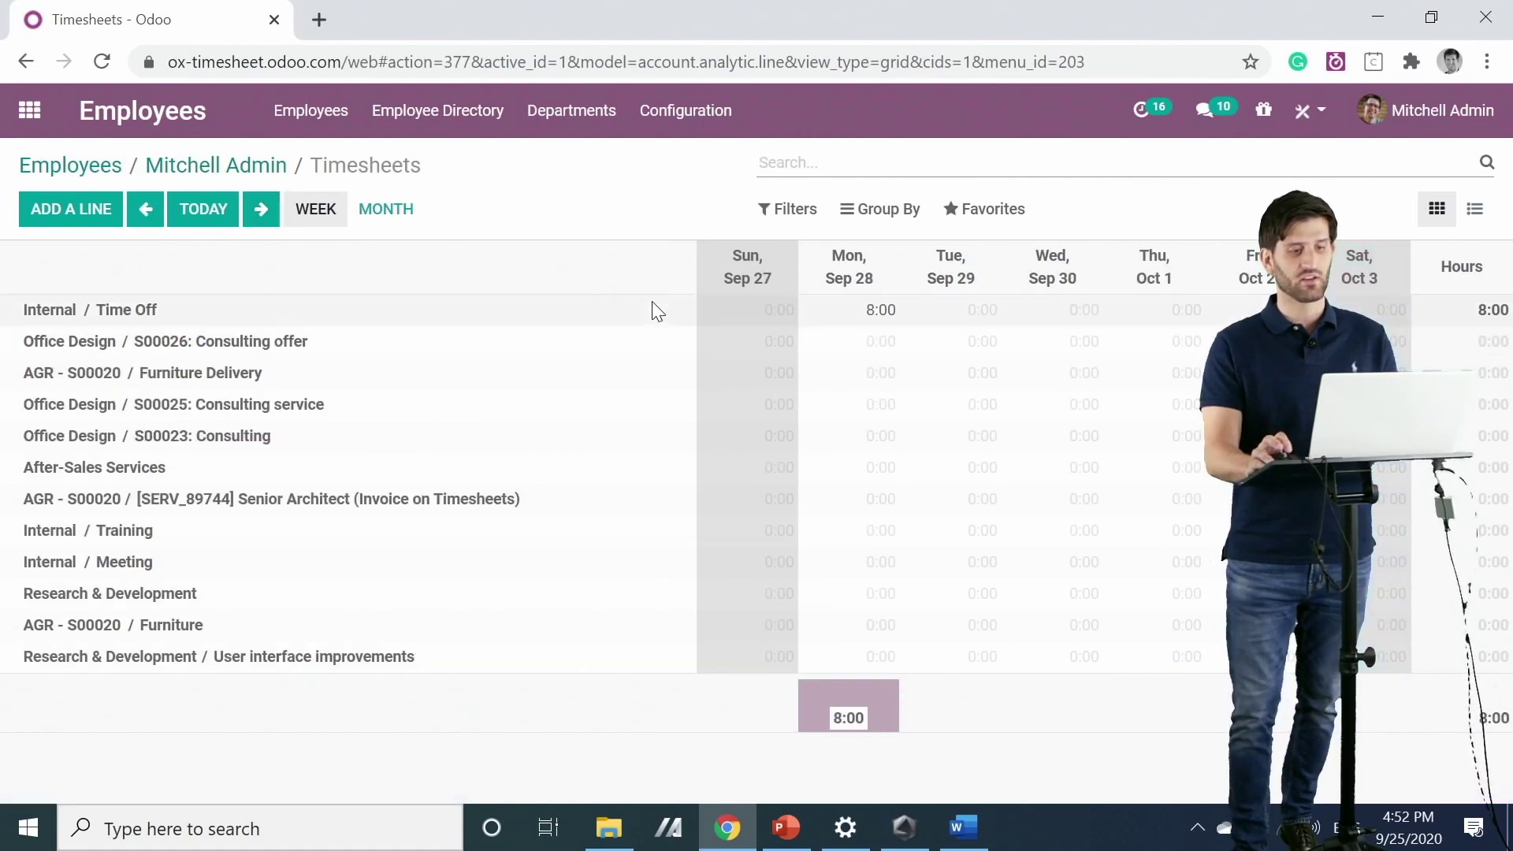
click(885, 312)
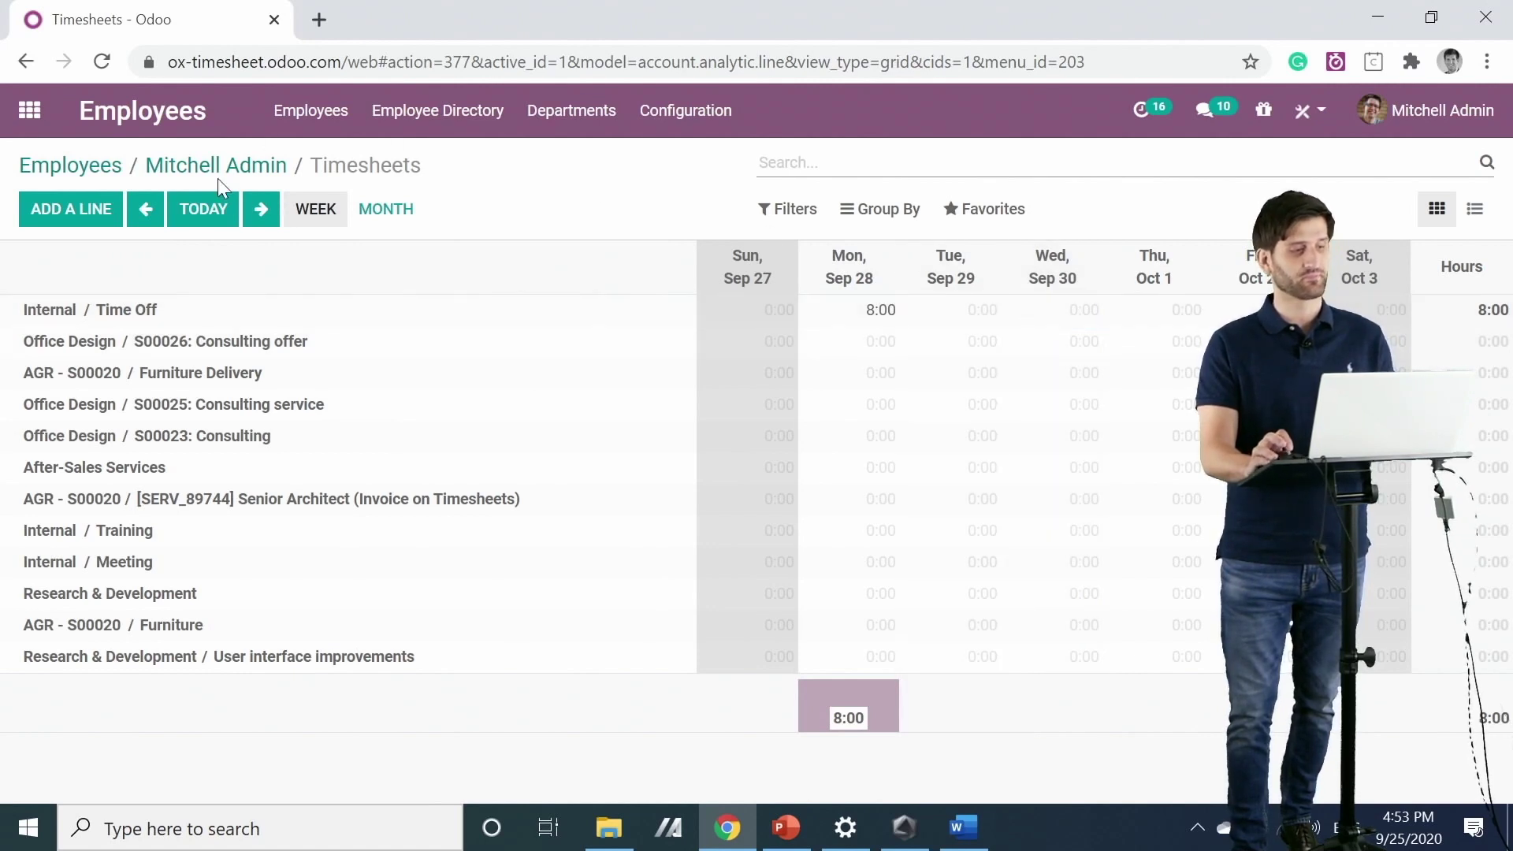
click(31, 112)
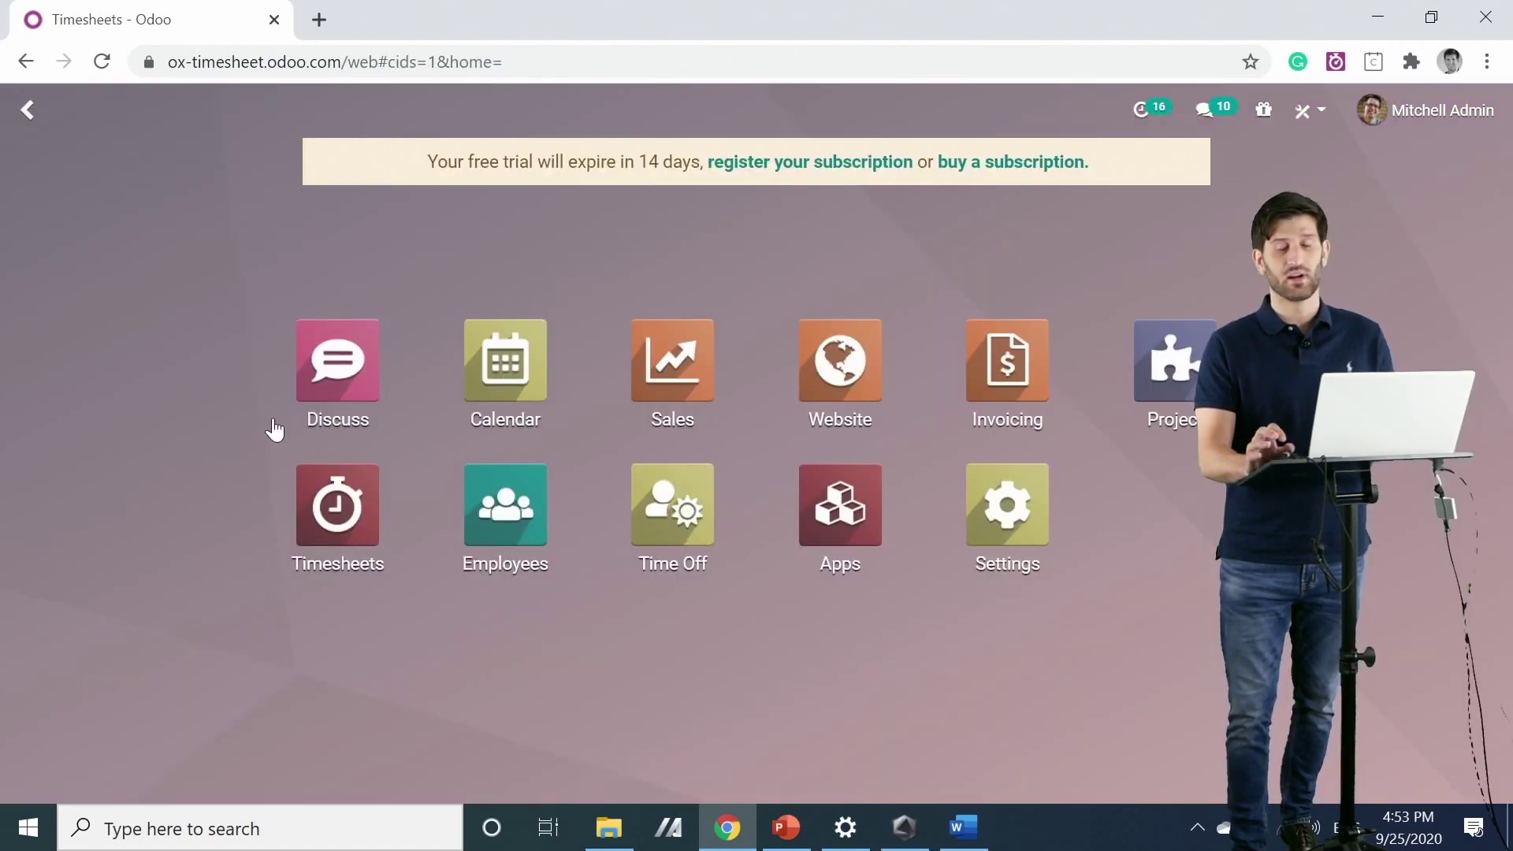